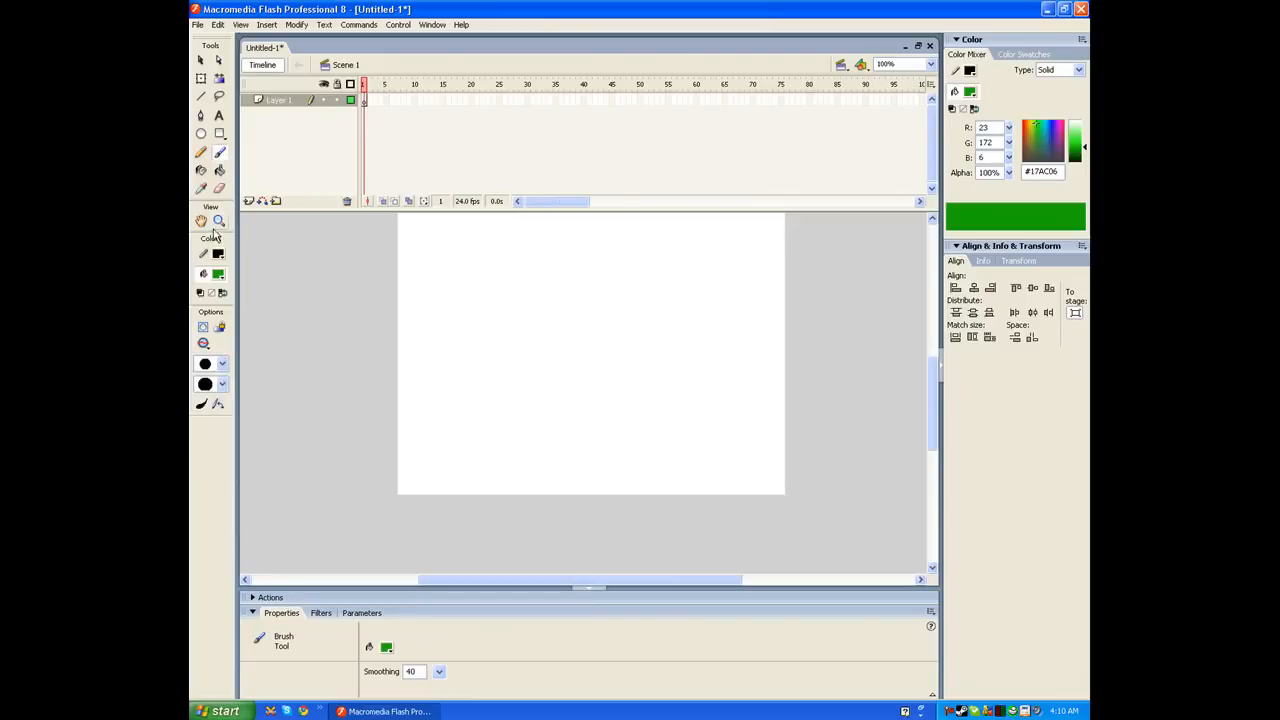
Set the Brush tool to a black fill with the smallest brush size.
click(219, 221)
click(600, 358)
mouse_move(543, 391)
mouse_down()
mouse_move(746, 321)
mouse_move(640, 266)
mouse_move(583, 351)
mouse_up()
click(219, 152)
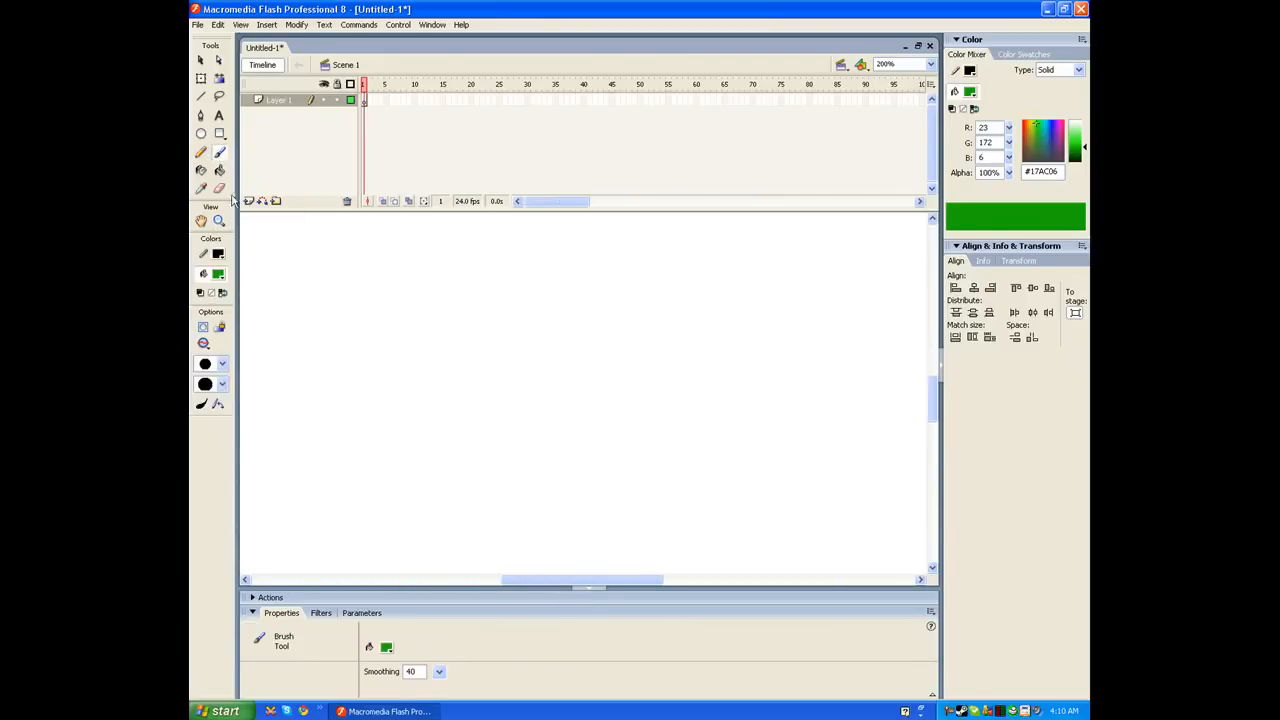
click(218, 276)
click(222, 328)
click(222, 364)
click(212, 374)
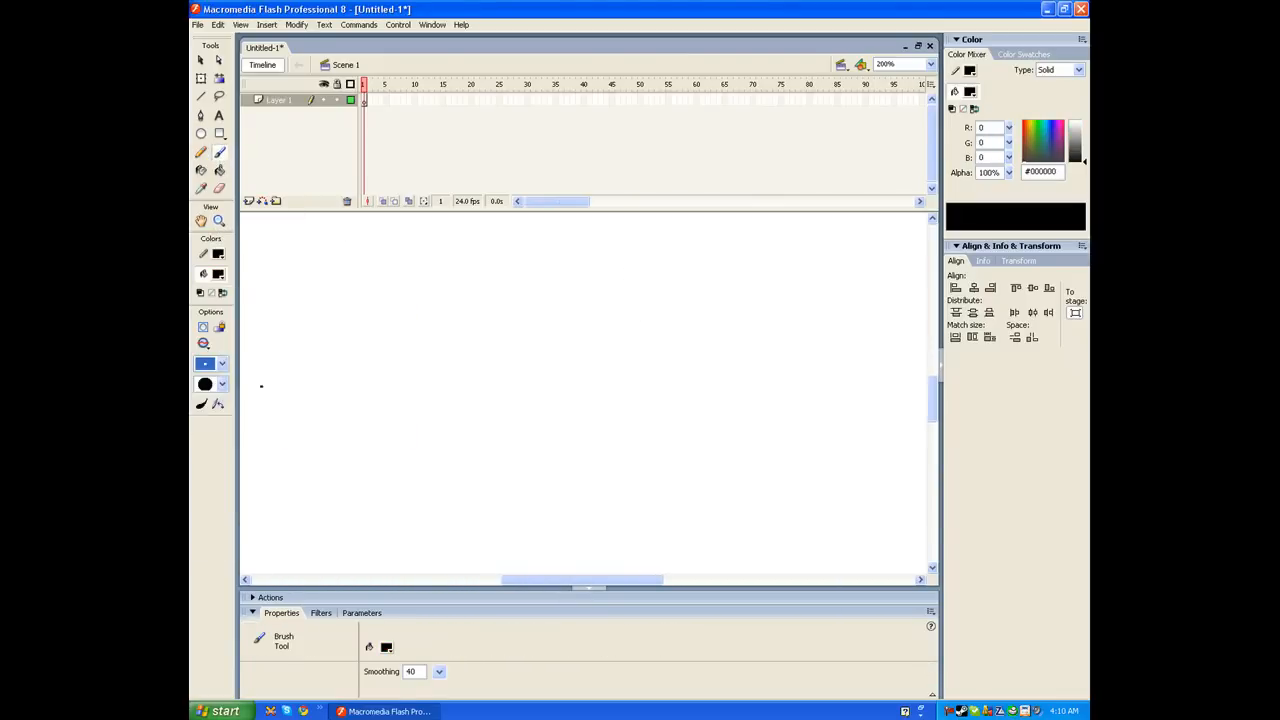
Sketch a trial black cloud-like outline on the stage and undo it.
mouse_move(604, 449)
mouse_down()
mouse_move(605, 329)
mouse_move(697, 290)
mouse_move(680, 418)
mouse_move(665, 430)
mouse_move(660, 386)
mouse_move(601, 447)
mouse_up()
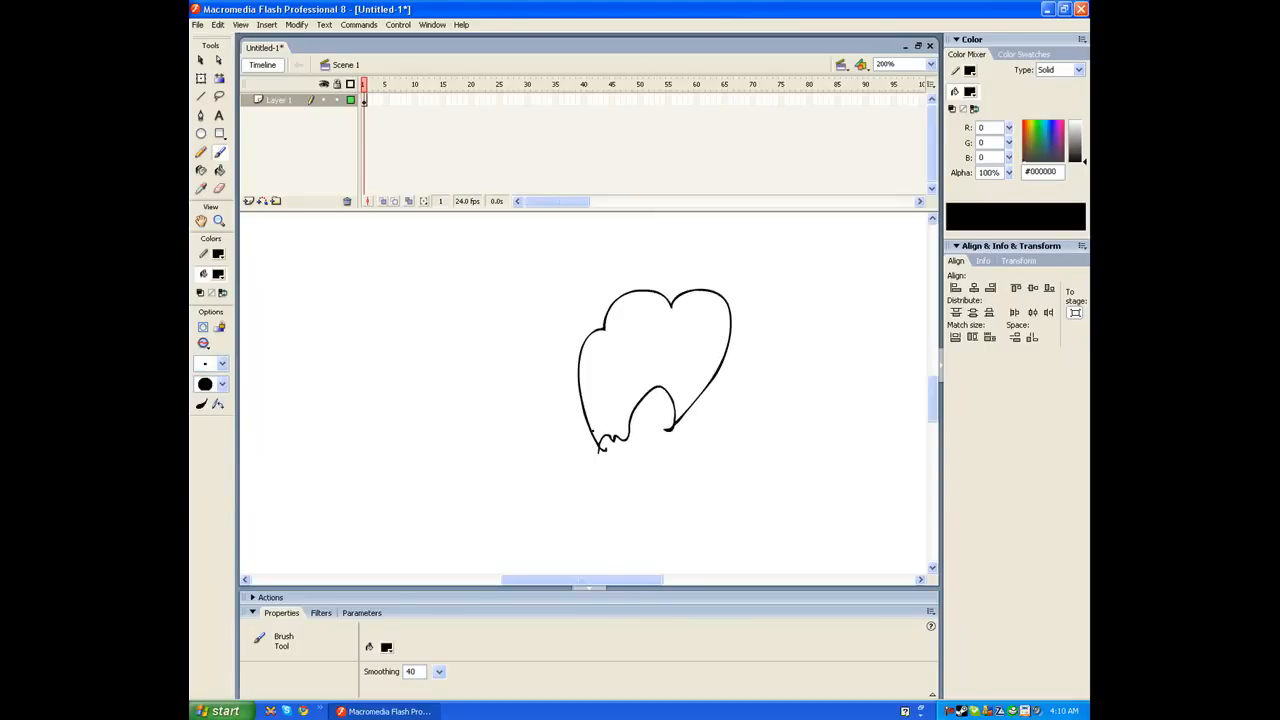
key(ctrl+z)
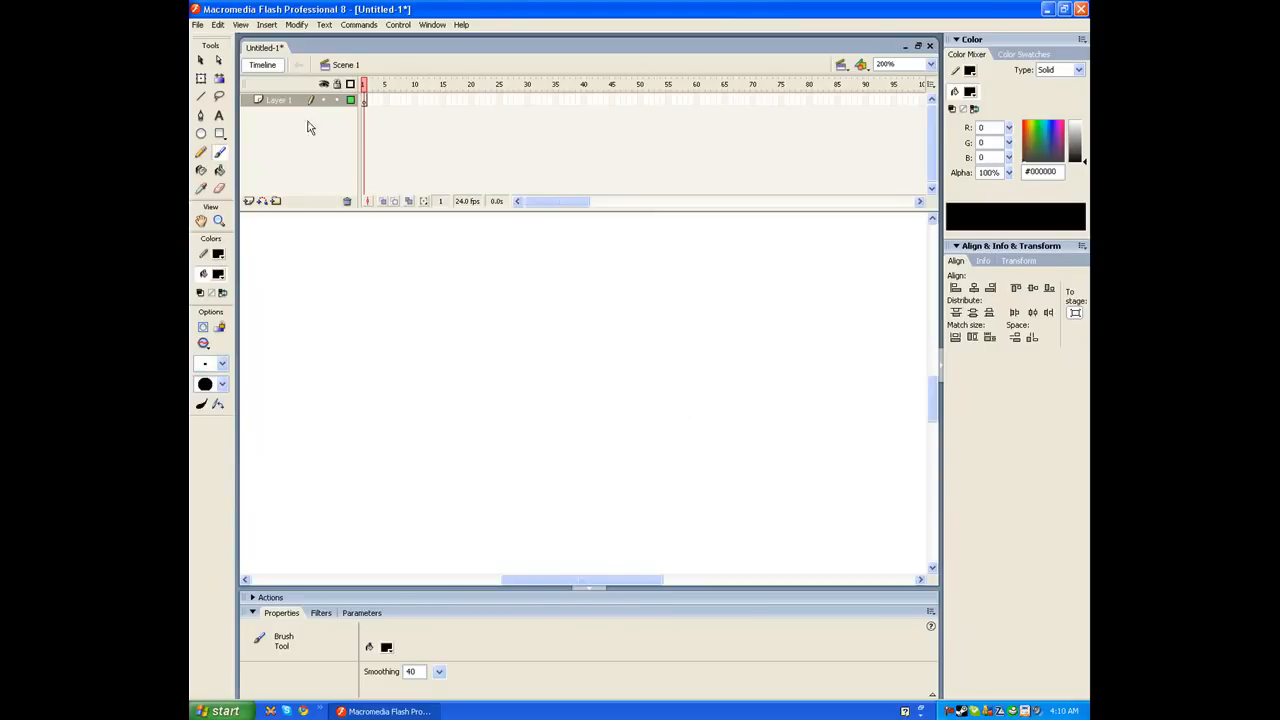
Mix a light blue fill colour, #6685FF, for the brush.
click(1034, 128)
click(1075, 150)
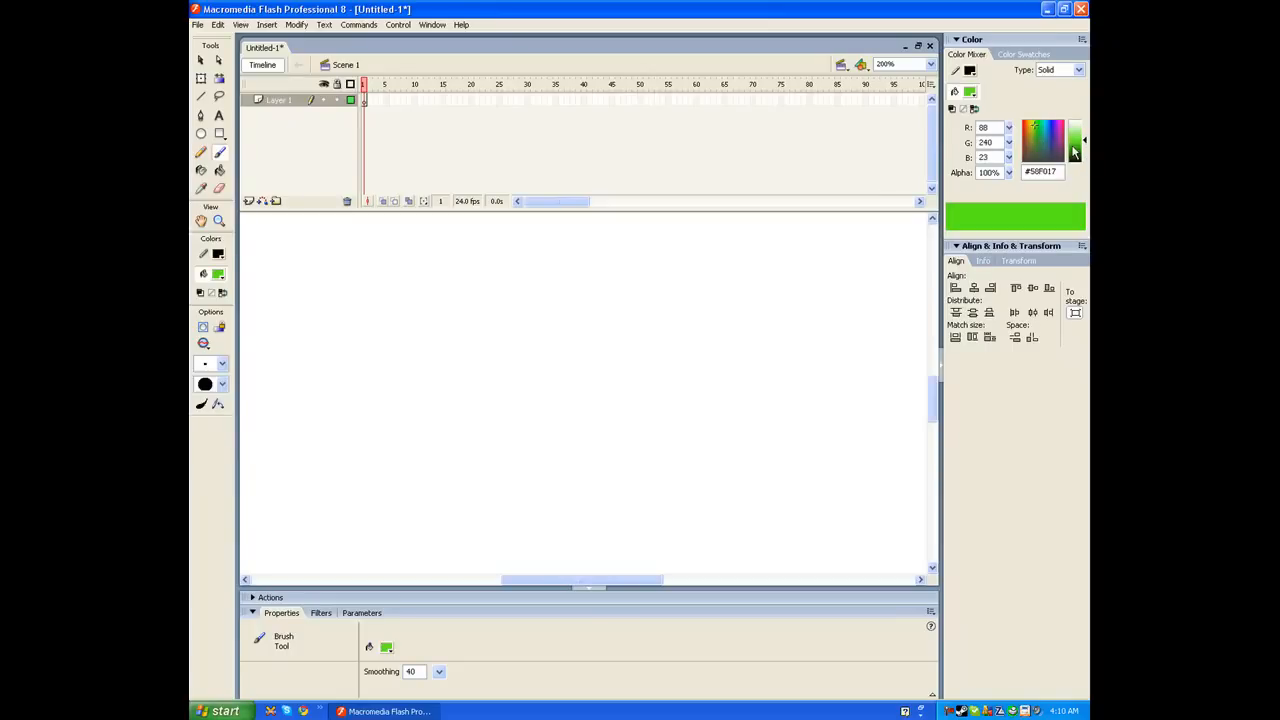
click(1075, 133)
click(1049, 122)
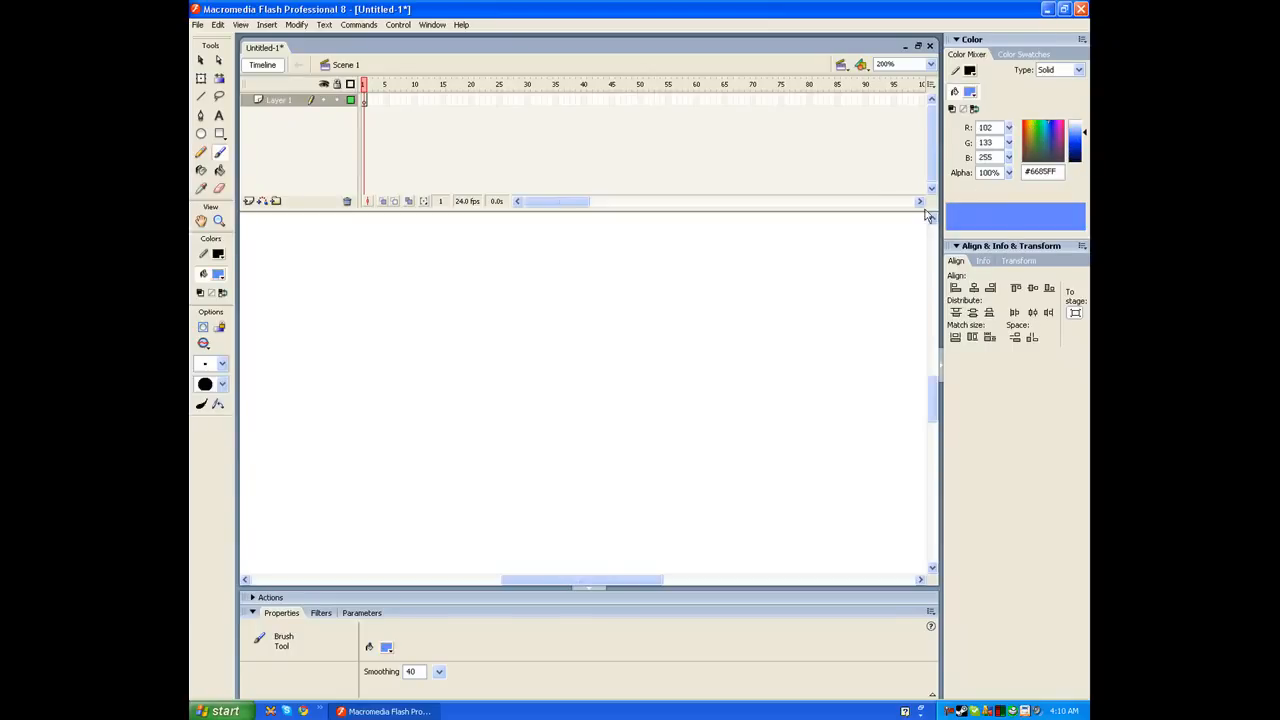
Draw a straight horizontal ground line across the lower part of the stage, extending past both stage edges.
key(space)
mouse_move(634, 326)
mouse_down()
mouse_move(620, 269)
mouse_move(592, 317)
mouse_up()
drag(646, 352, 741, 320)
drag(907, 62, 791, 64)
text(100)
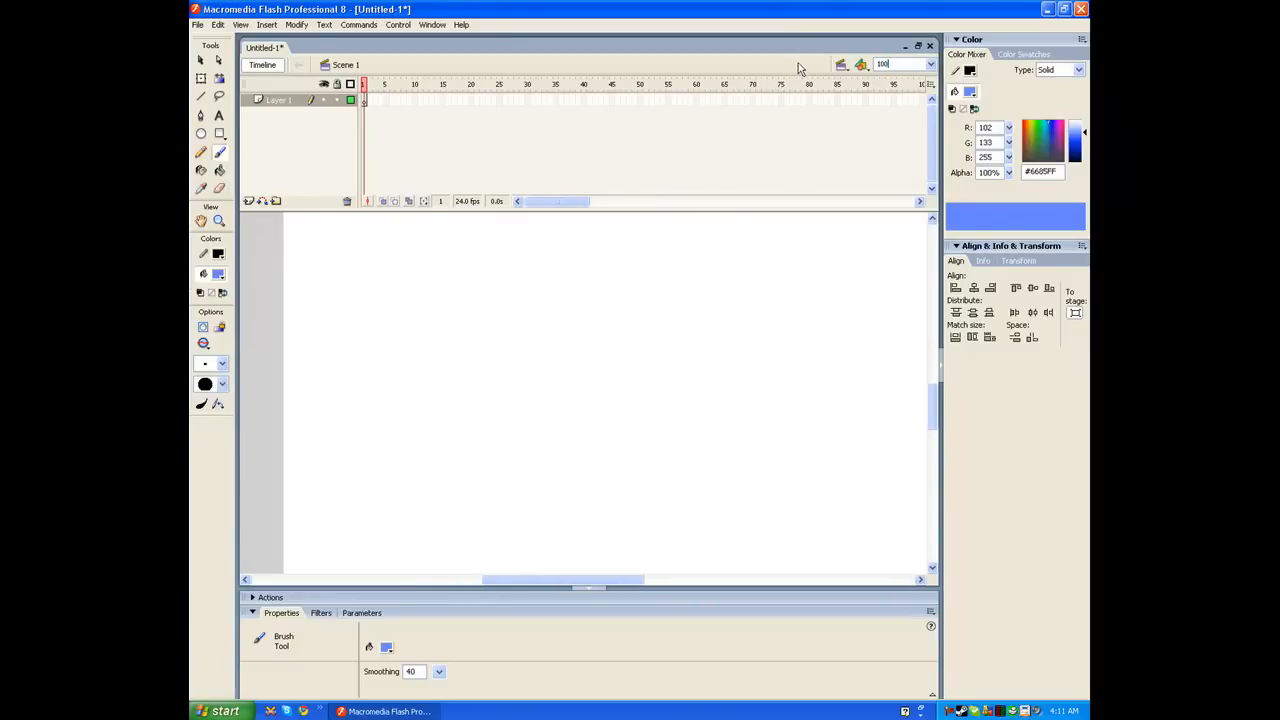
key(Return)
click(201, 97)
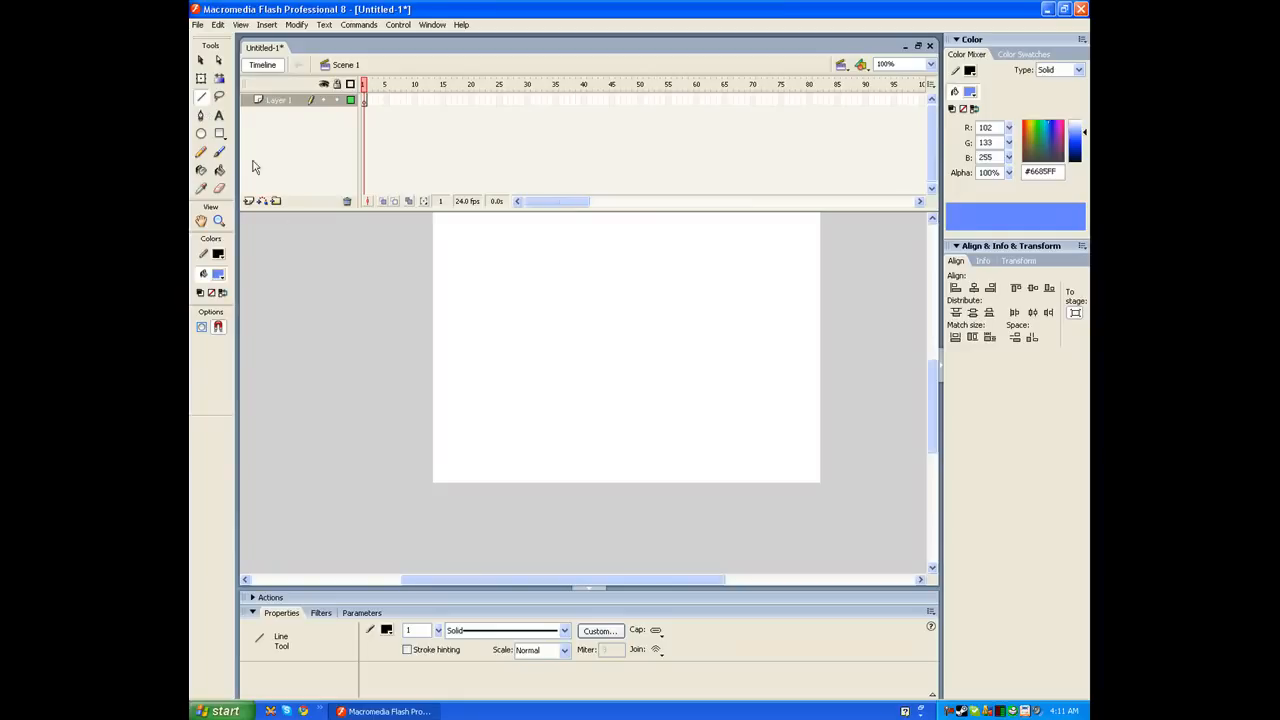
drag(383, 412, 853, 412)
Add a new layer above the ground line and lock Layer 1.
click(249, 201)
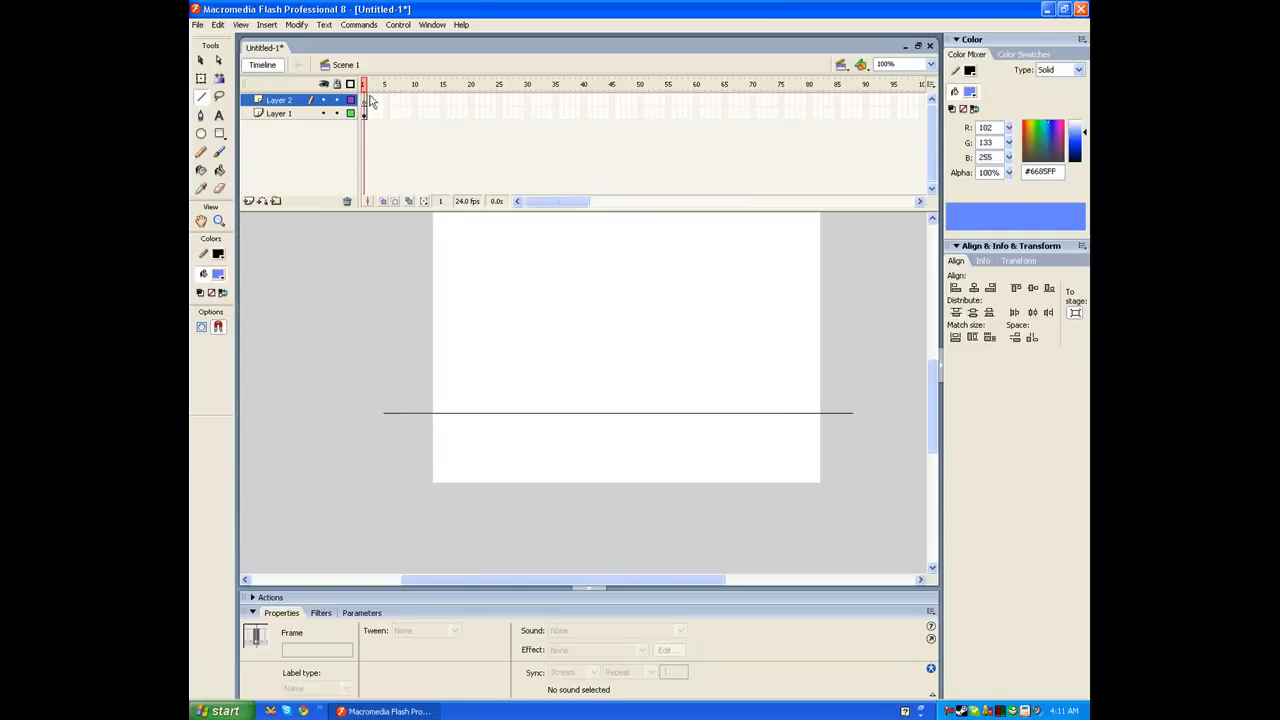
click(219, 221)
click(677, 388)
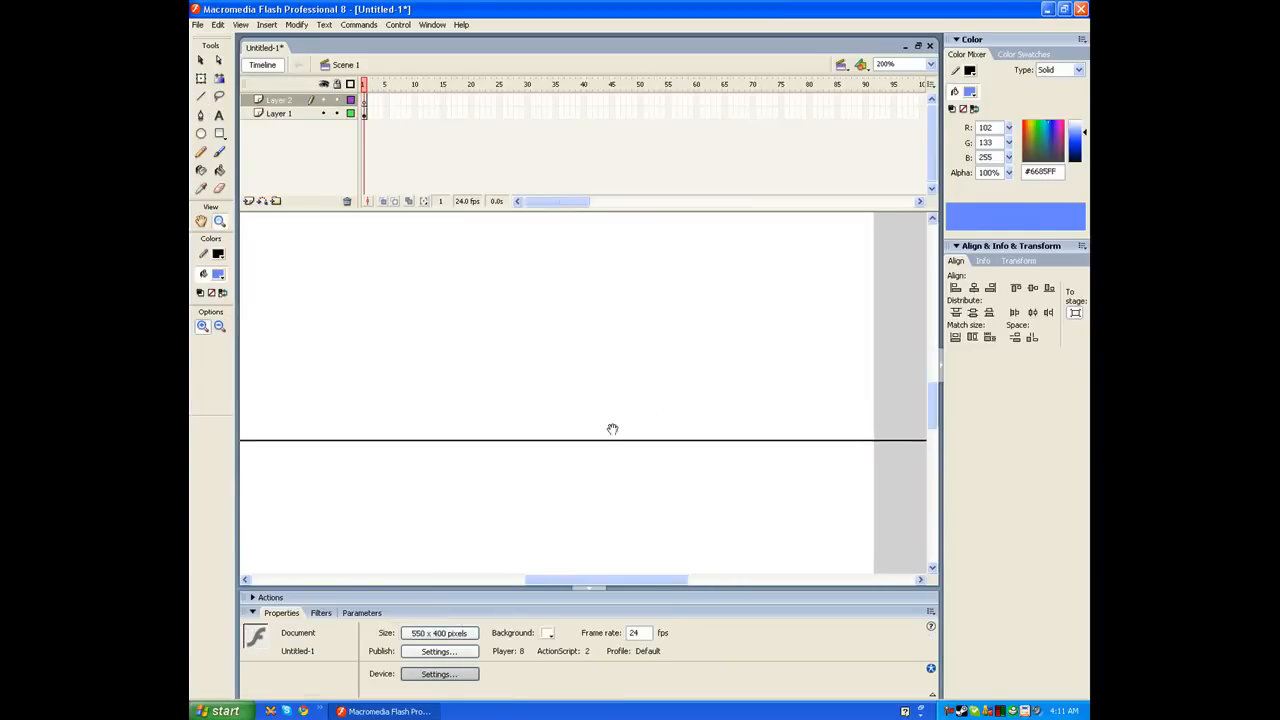
click(220, 152)
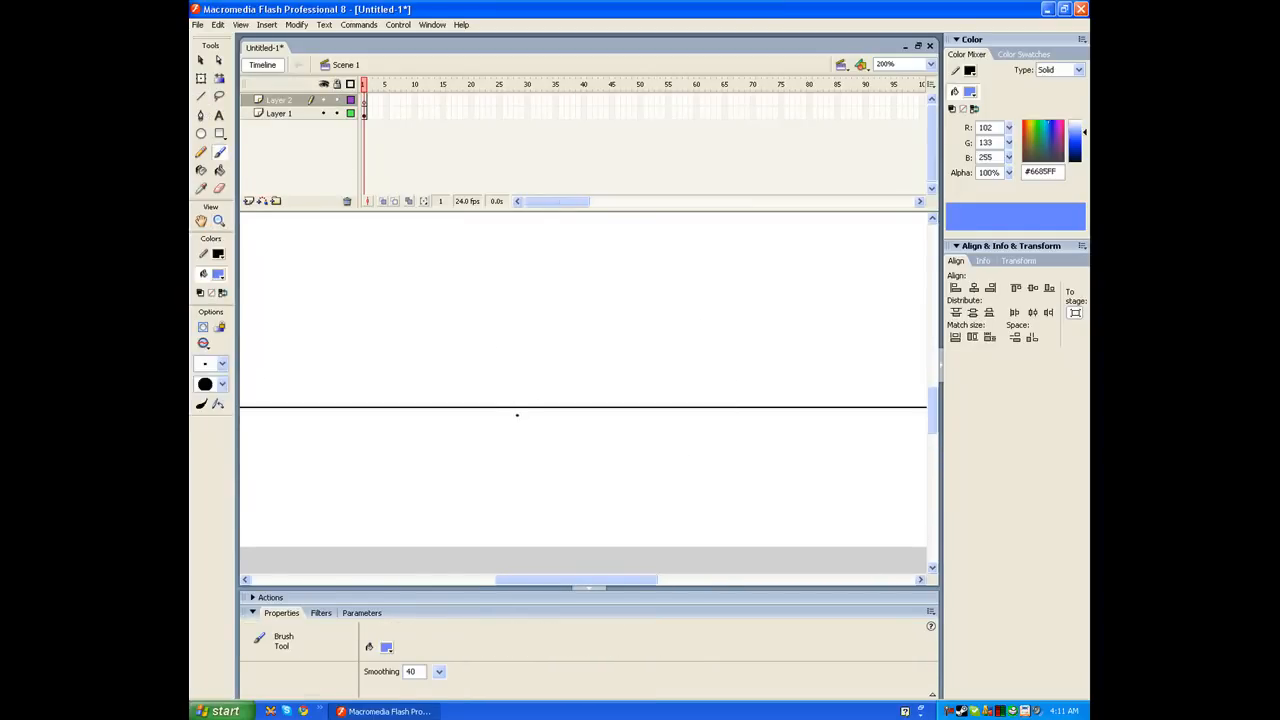
click(330, 106)
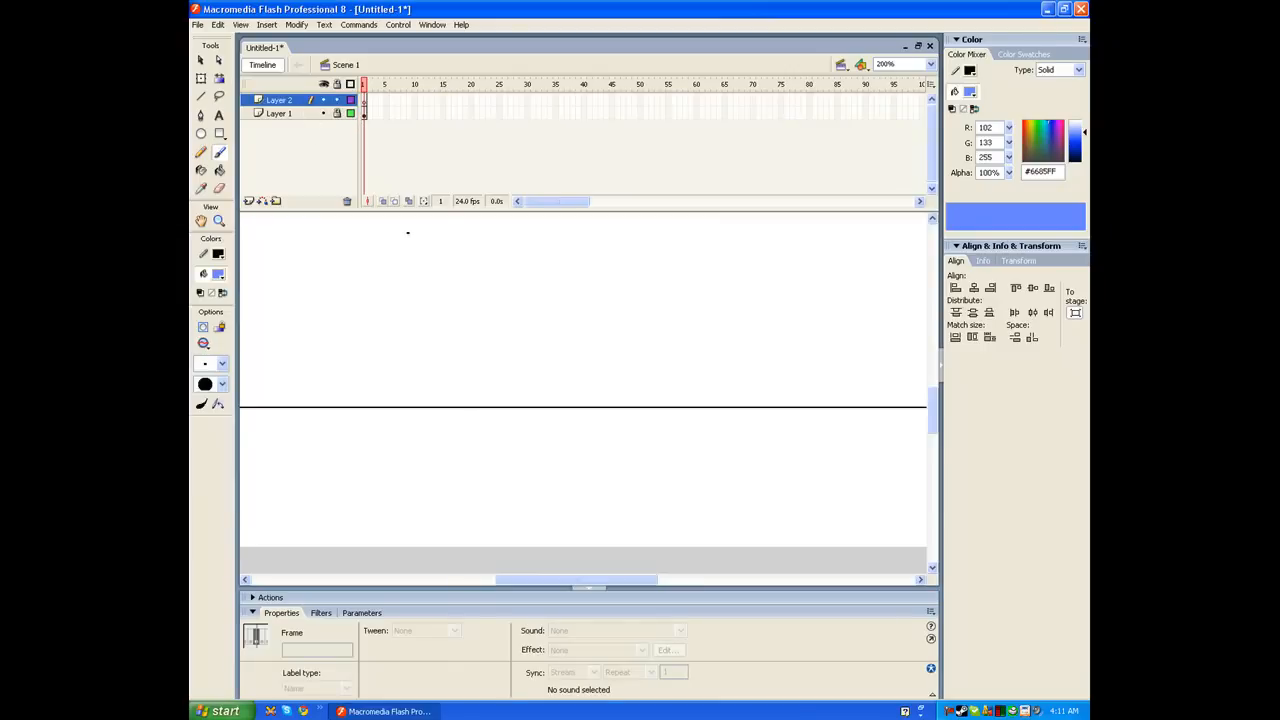
Paint a small splash outline with a narrow upward spike on the ground line and fill it with blue.
drag(506, 391, 551, 417)
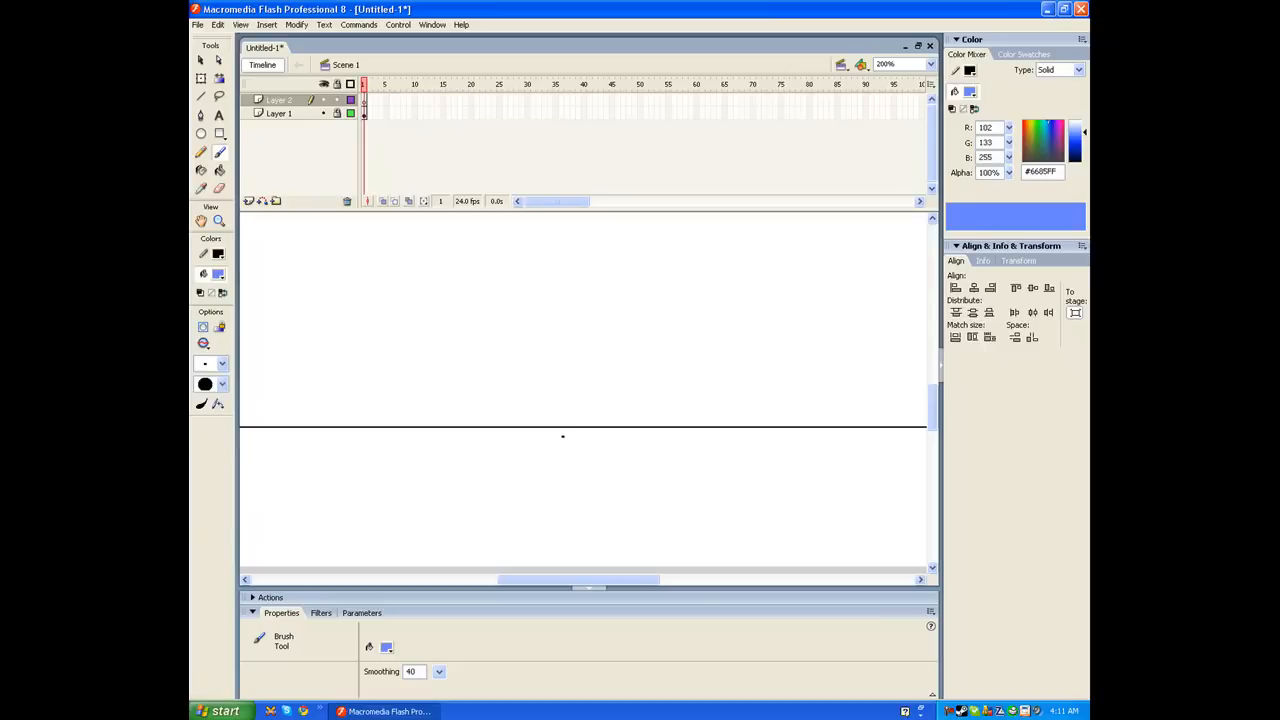
drag(565, 420, 565, 428)
click(220, 171)
click(576, 428)
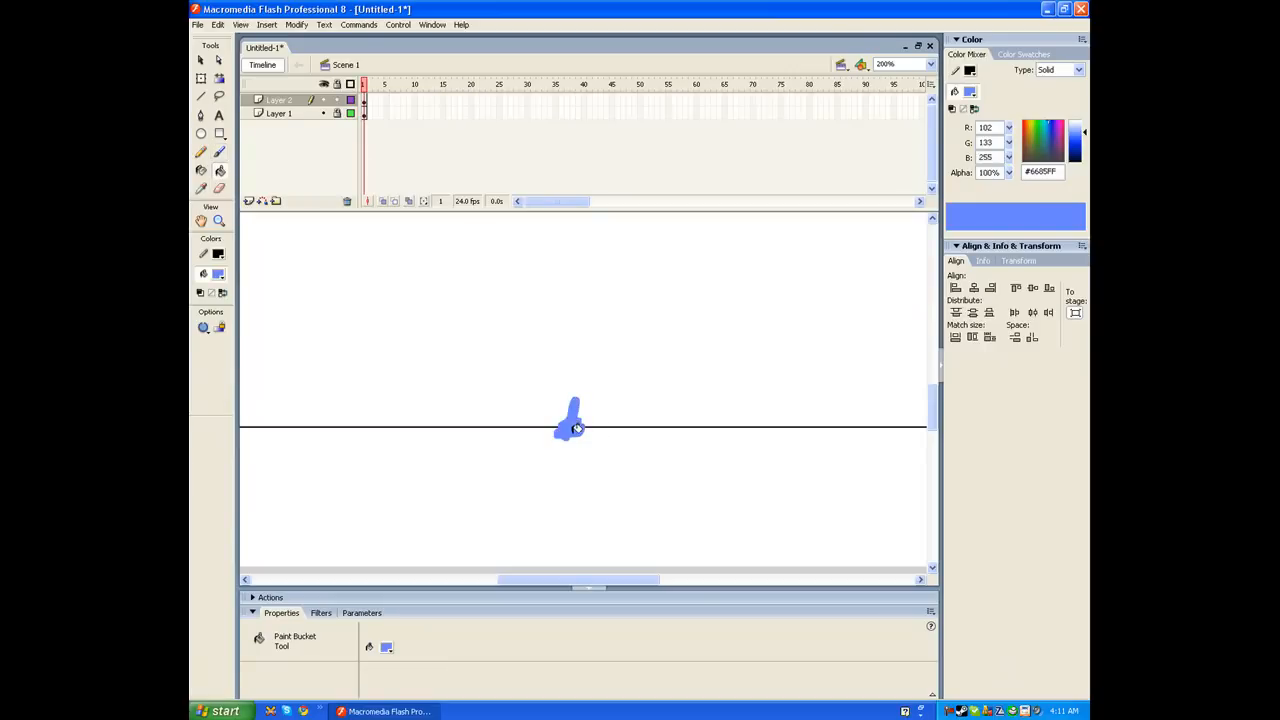
Sketch a small blue circle above the ground line with arrows radiating upward and sideways from it.
click(220, 152)
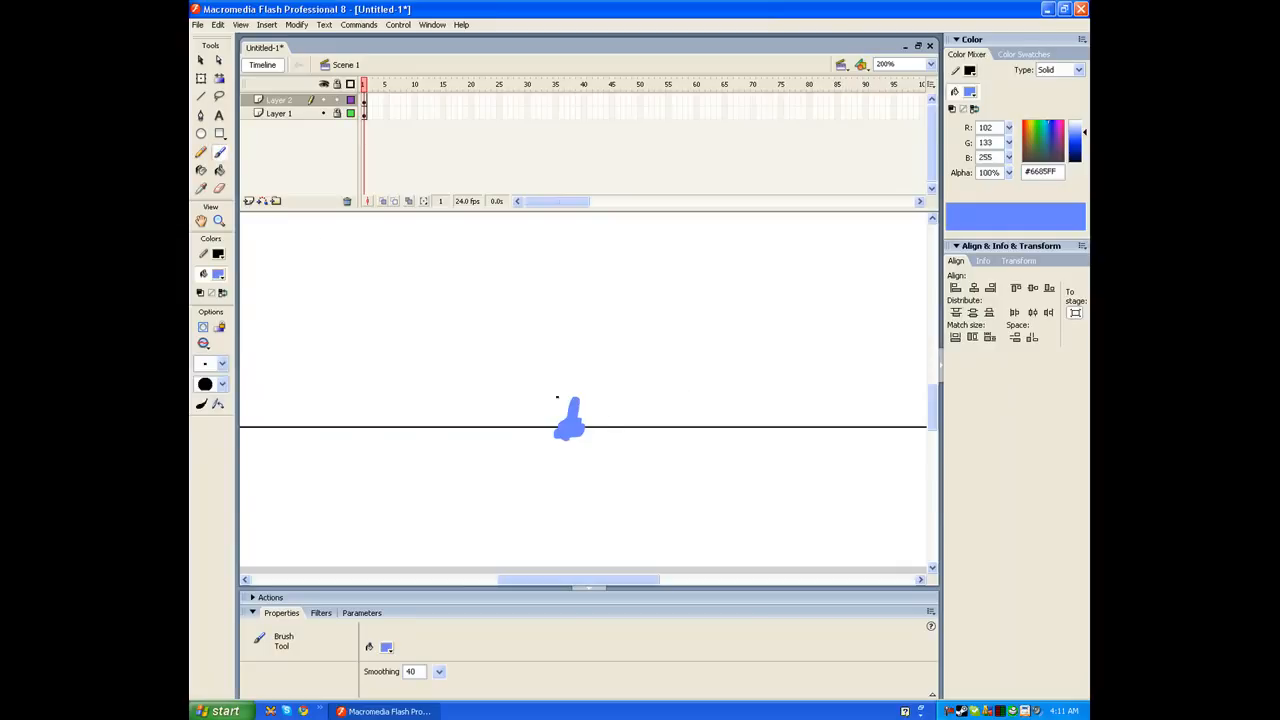
key(space)
mouse_move(602, 360)
mouse_down()
mouse_move(757, 371)
mouse_move(621, 374)
mouse_up()
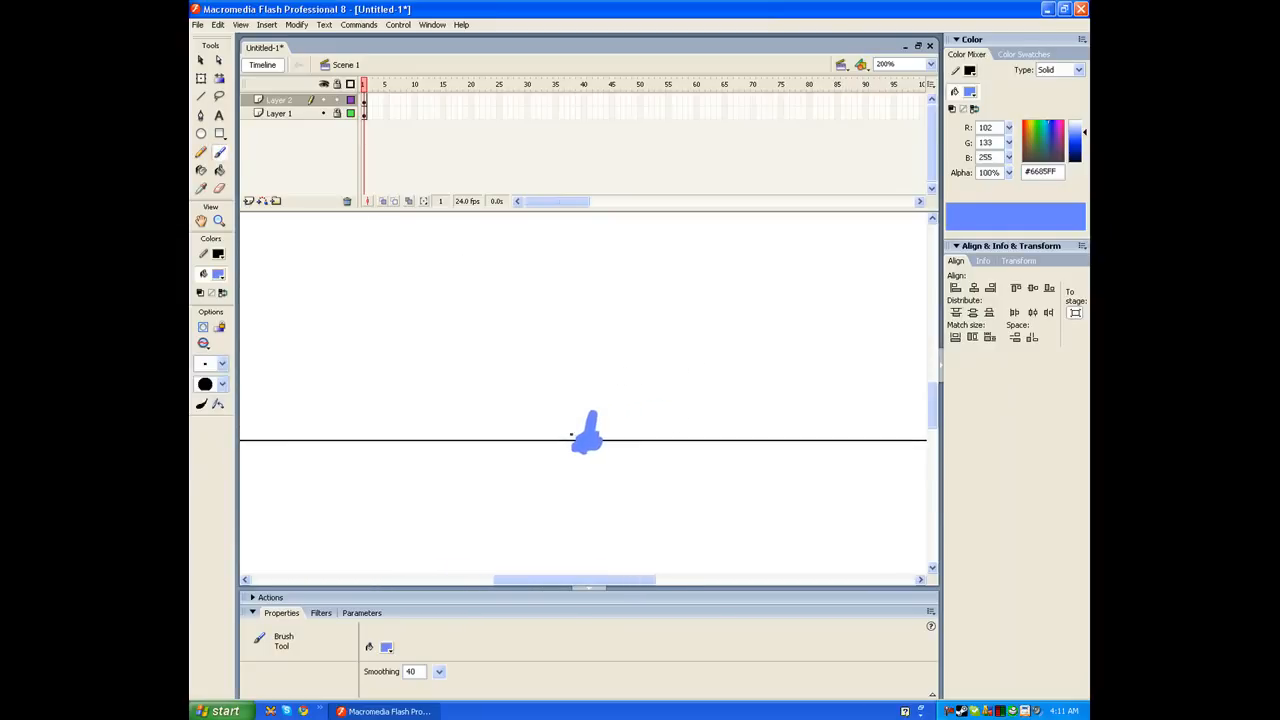
scroll(486, 409, up, 1)
scroll(477, 397, right, 3)
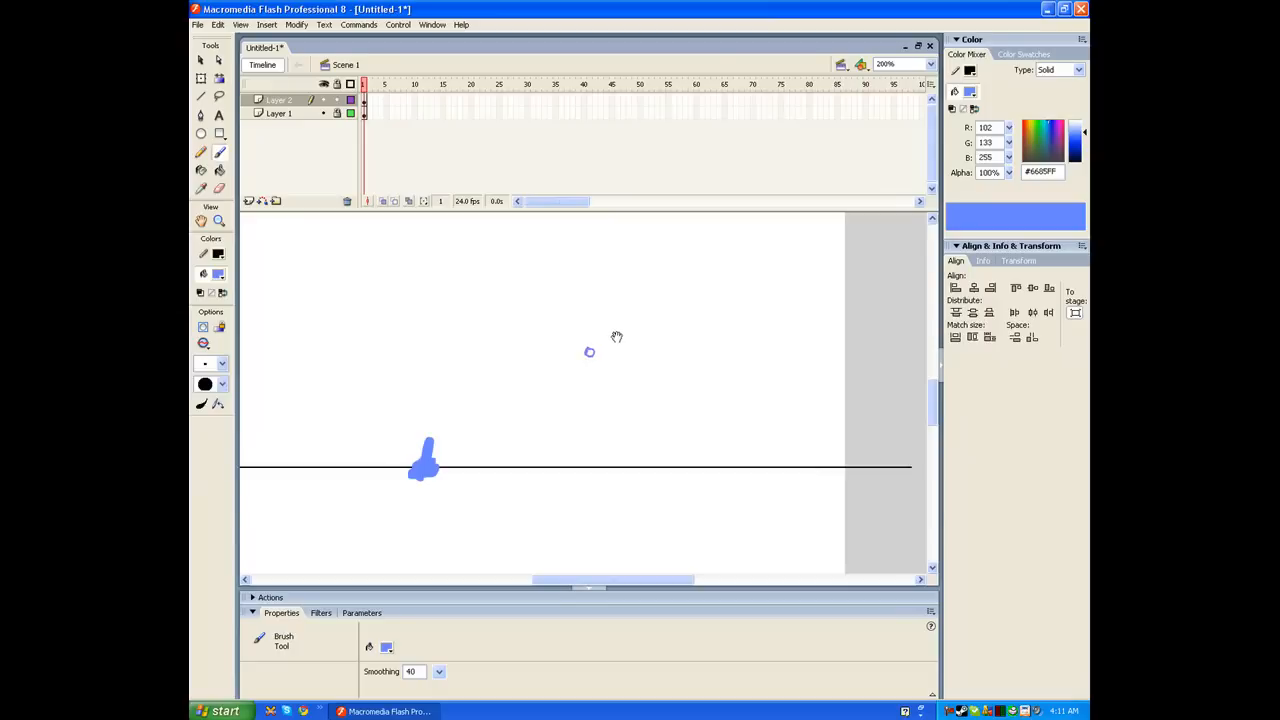
scroll(563, 423, up, 3)
scroll(550, 435, right, 3)
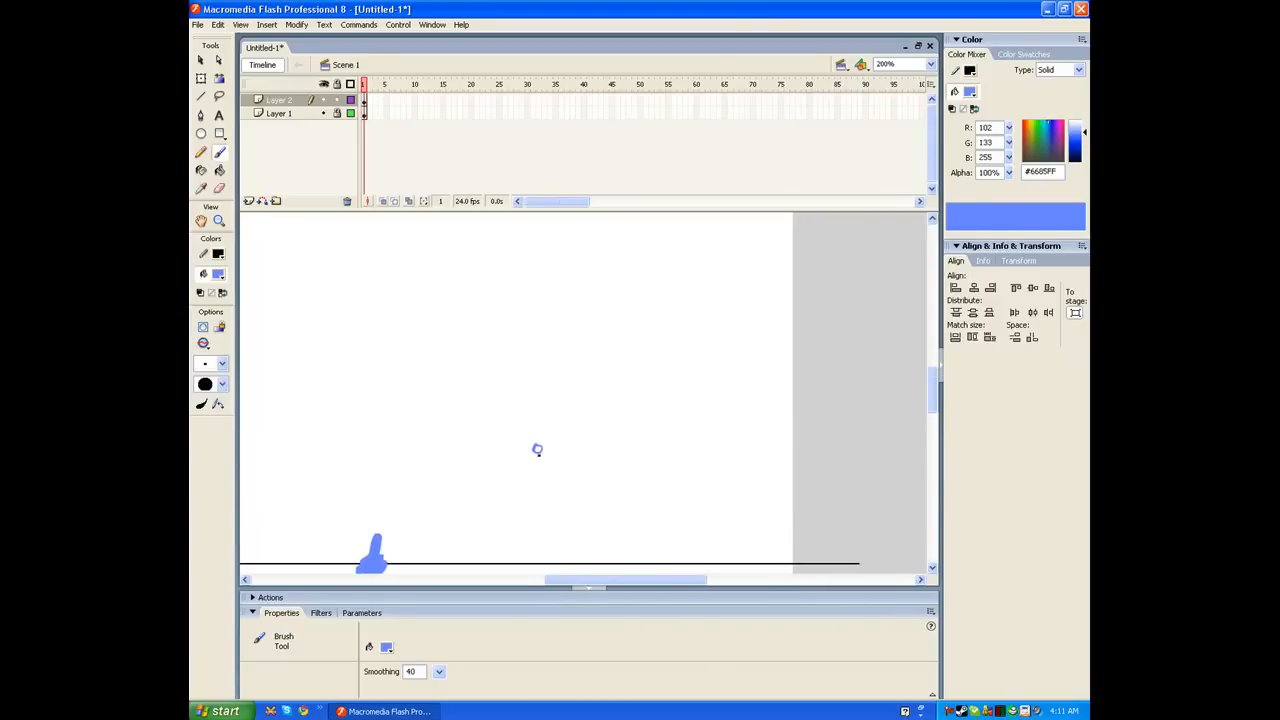
mouse_move(541, 381)
mouse_down()
mouse_move(537, 448)
mouse_move(487, 448)
mouse_move(506, 451)
mouse_move(518, 435)
mouse_move(507, 423)
mouse_move(582, 412)
mouse_up()
drag(538, 450, 577, 456)
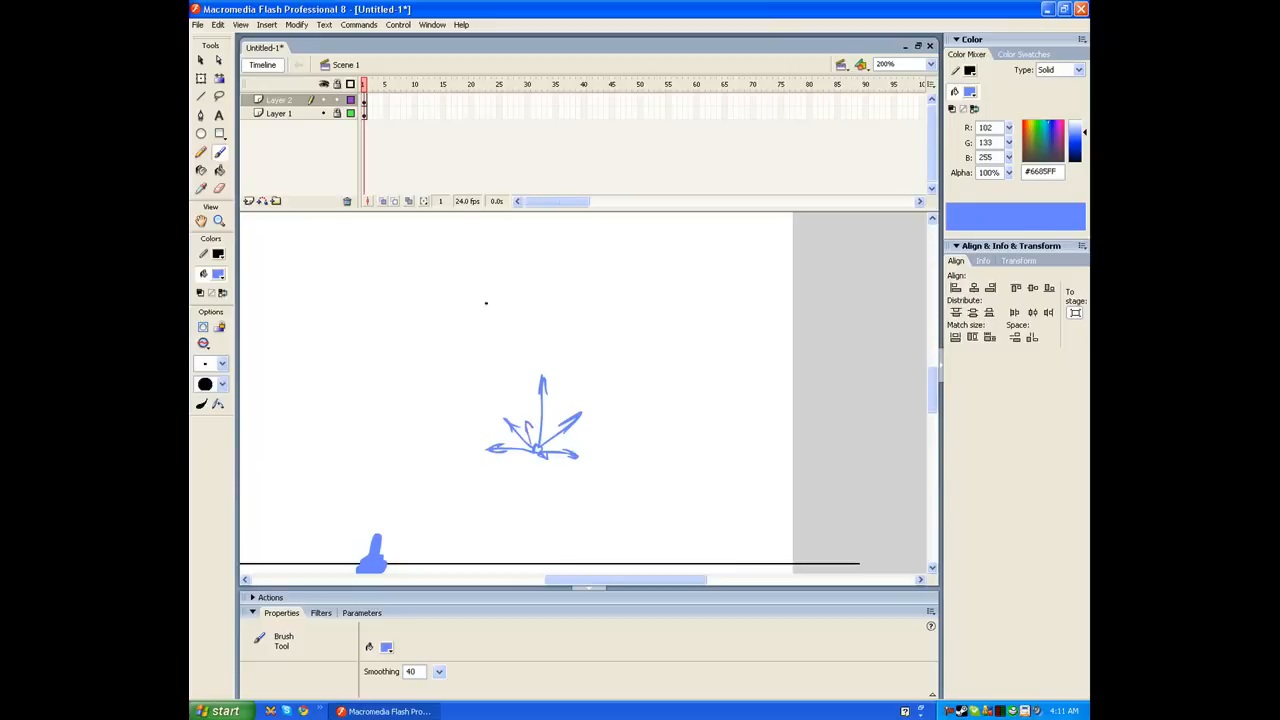
Delete all the brush artwork on frame 1 of Layer 2.
click(364, 100)
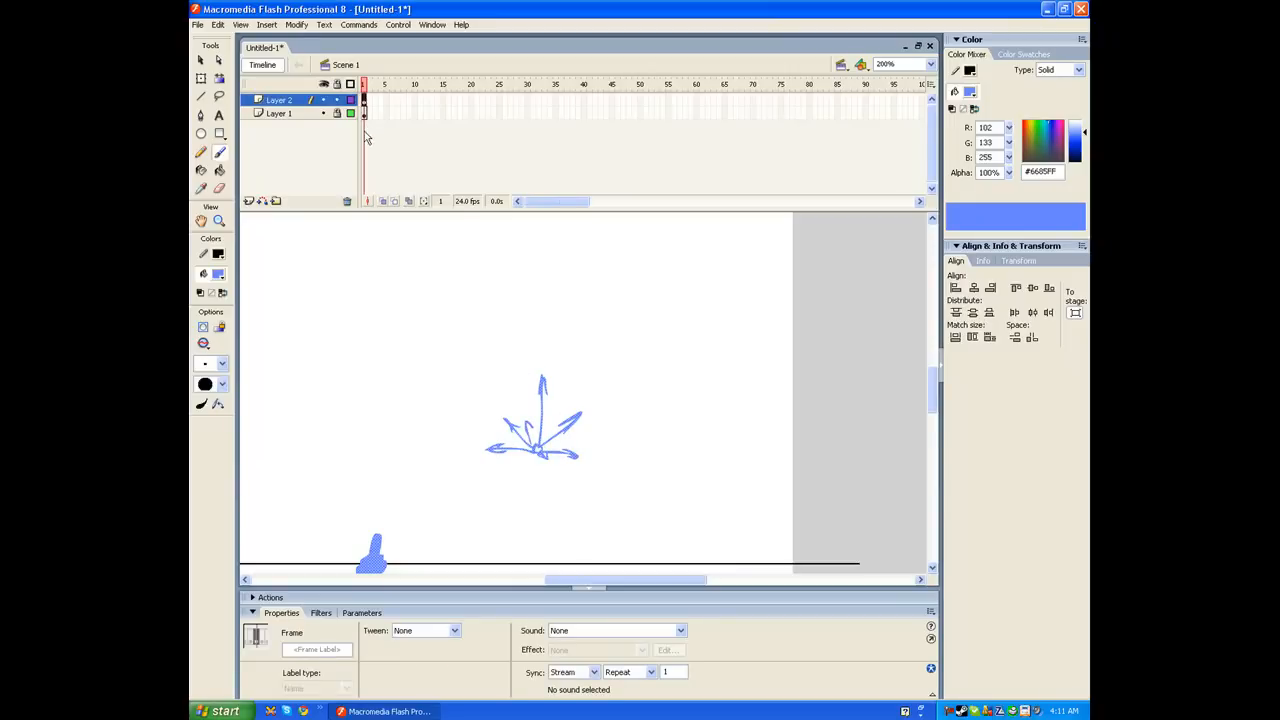
key(space)
mouse_move(461, 429)
mouse_down()
mouse_move(511, 414)
mouse_move(498, 393)
mouse_up()
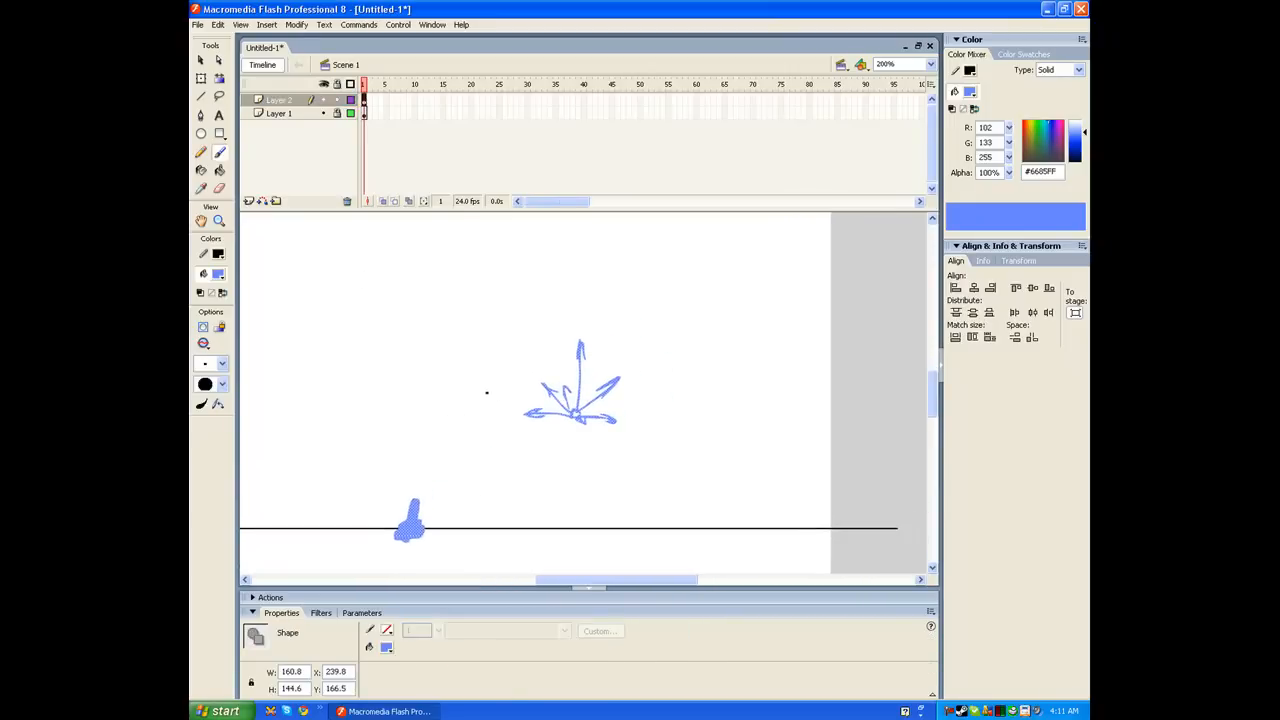
key(Delete)
Paint a new splash outline with a tall pointed spike on the ground line and fill it with blue.
key(space)
mouse_move(431, 533)
mouse_down()
mouse_move(487, 491)
mouse_move(494, 458)
mouse_move(500, 472)
mouse_move(480, 498)
mouse_up()
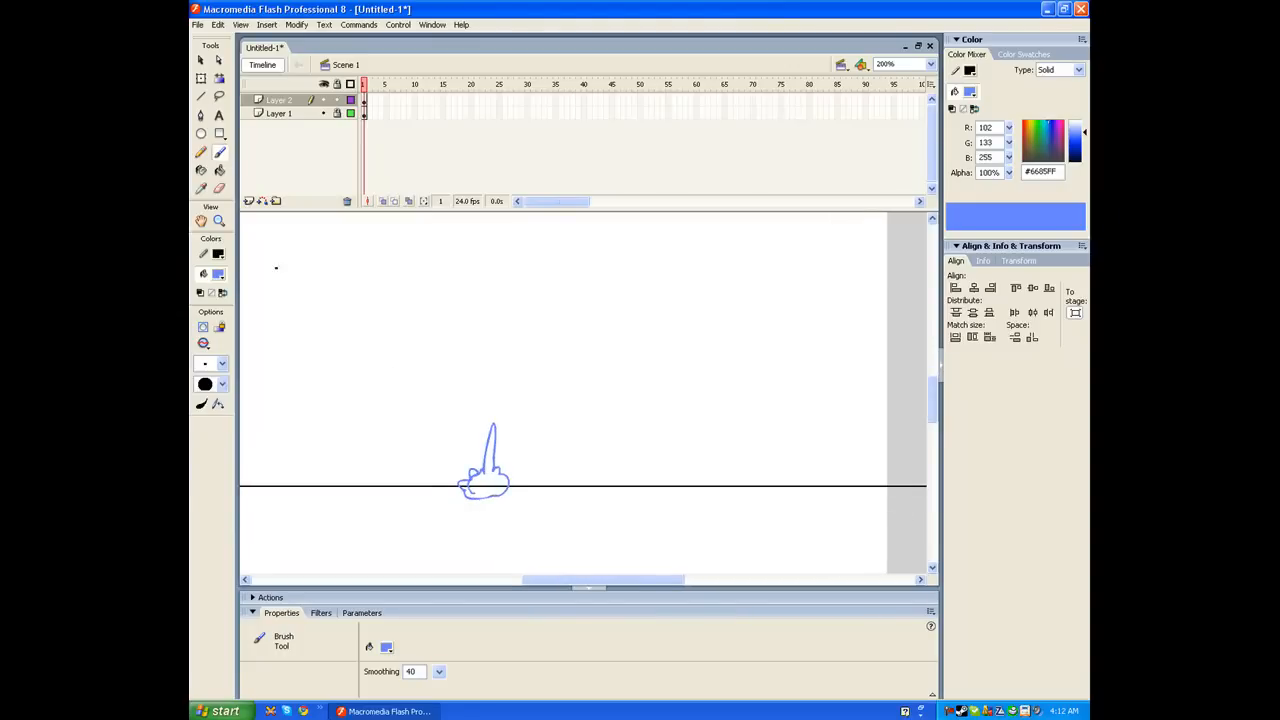
click(219, 170)
click(476, 470)
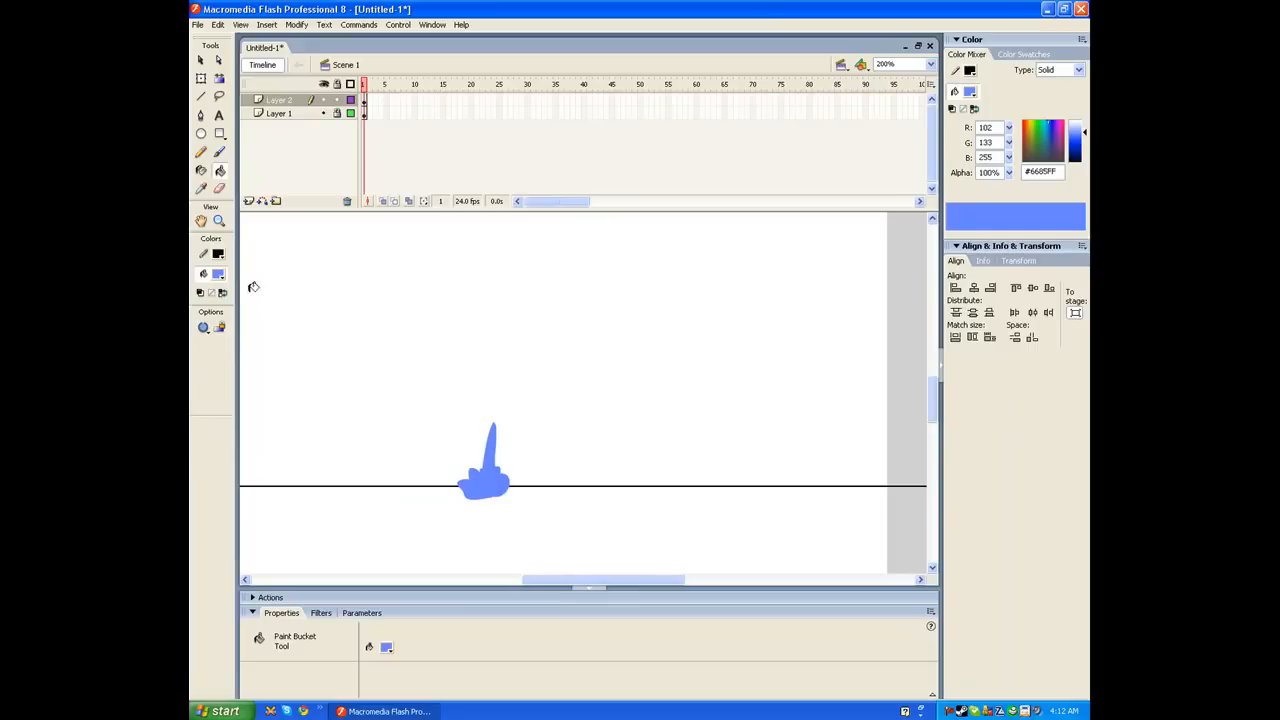
Insert a blank keyframe at frame 2 of Layer 2 and turn on onion skinning.
click(220, 152)
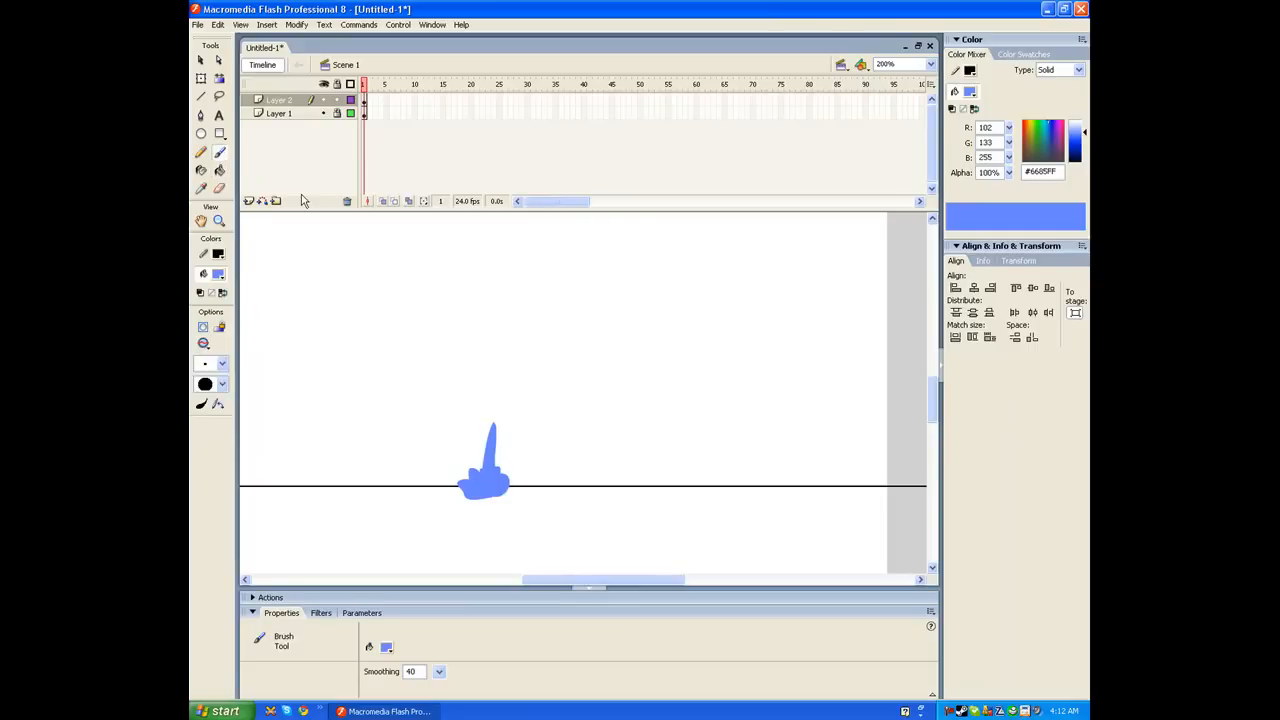
key(F7)
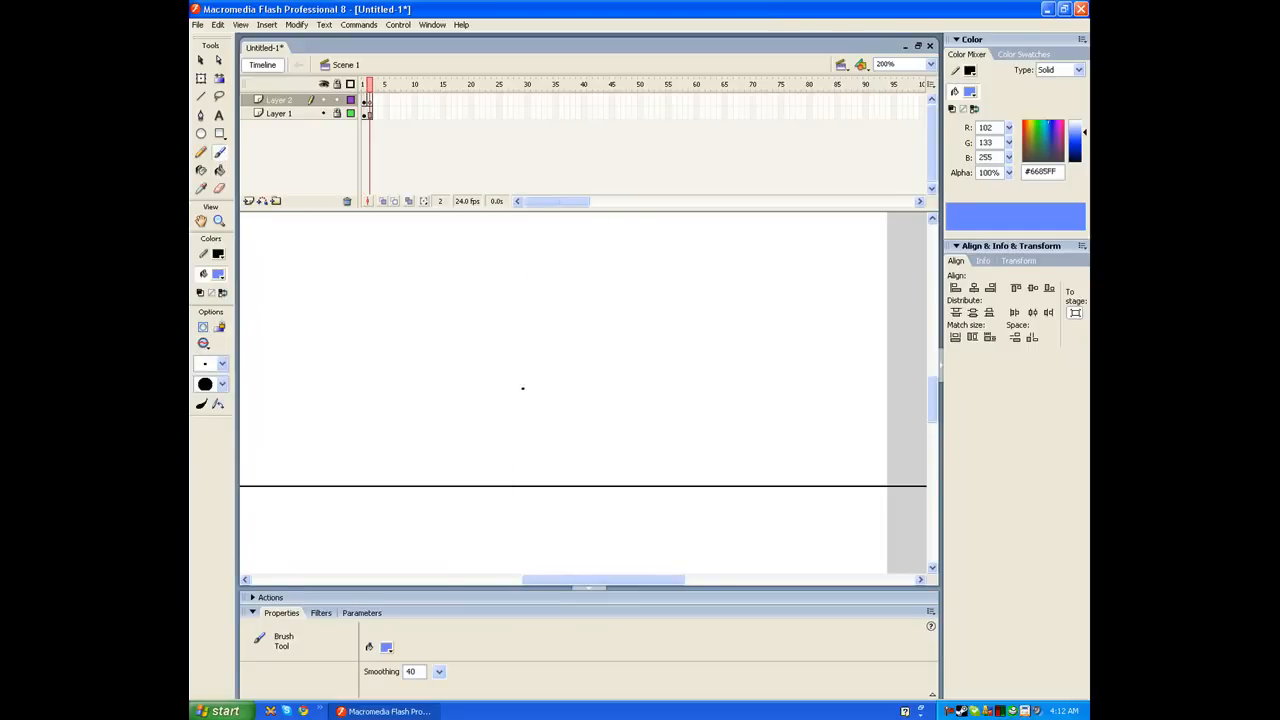
click(382, 202)
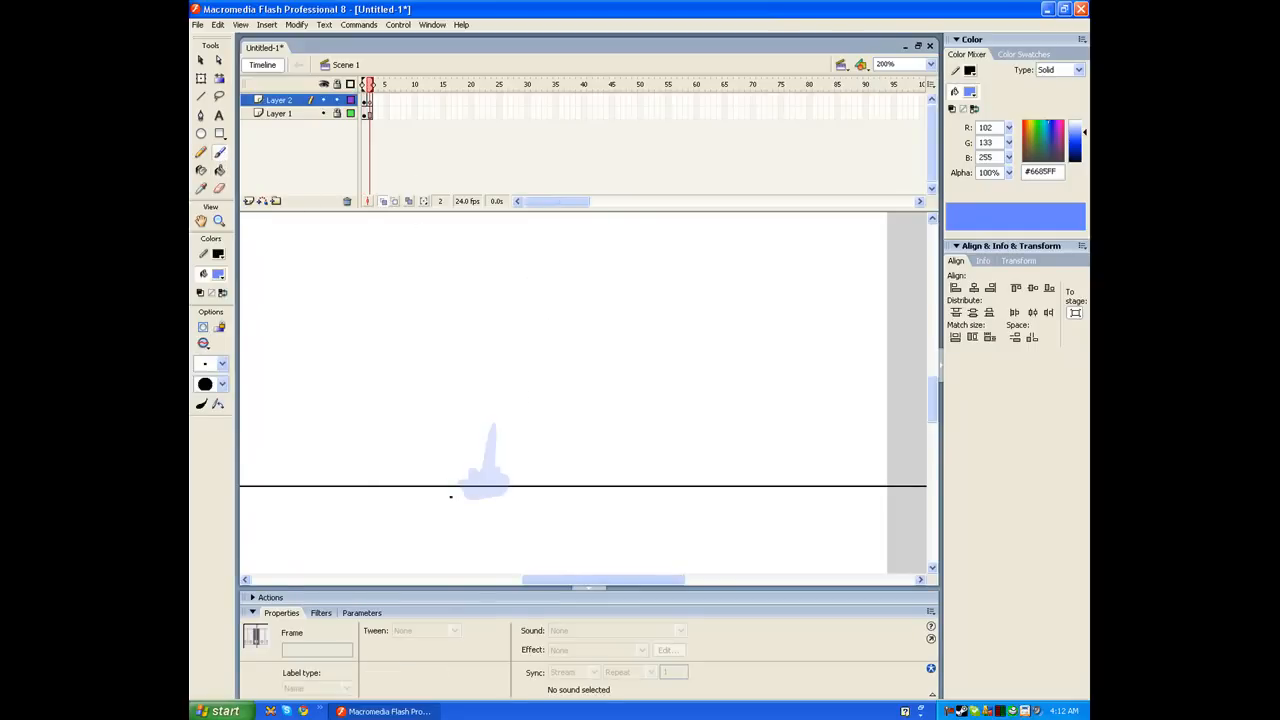
key(space)
mouse_move(487, 467)
mouse_down()
mouse_move(554, 449)
mouse_move(558, 477)
mouse_up()
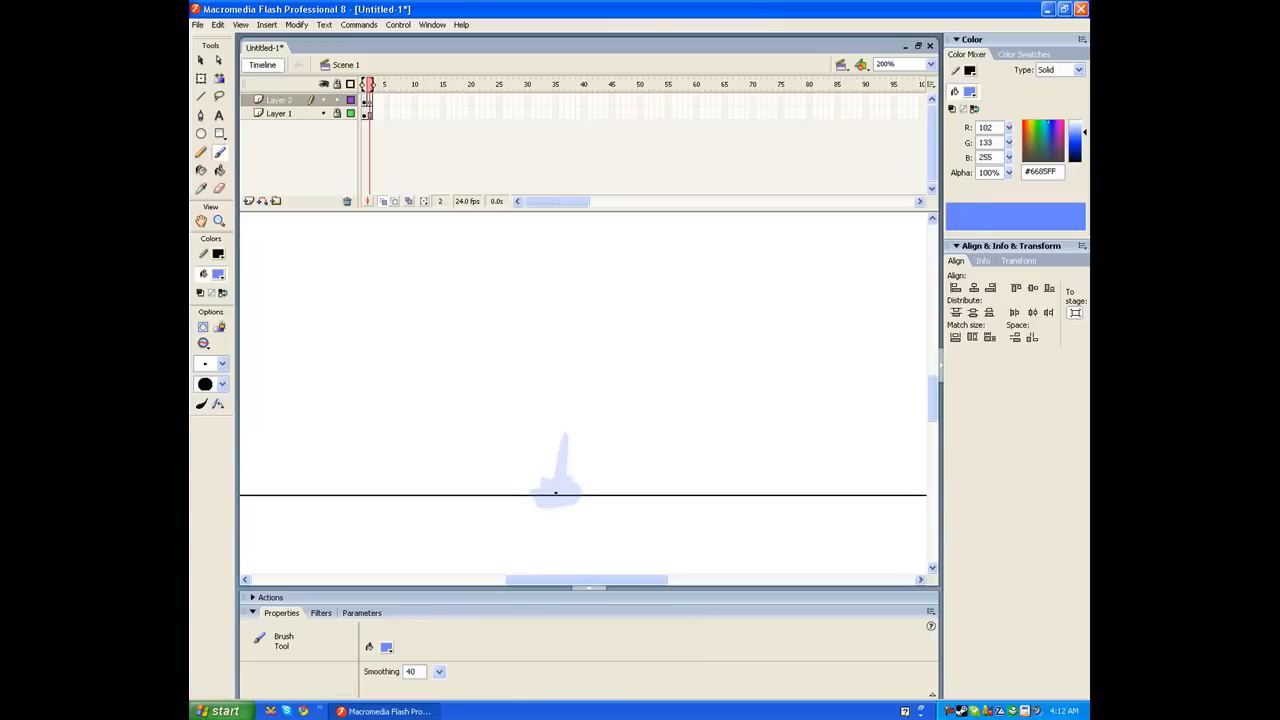
Set the fill colour to black and add a new layer above Layer 2.
click(365, 100)
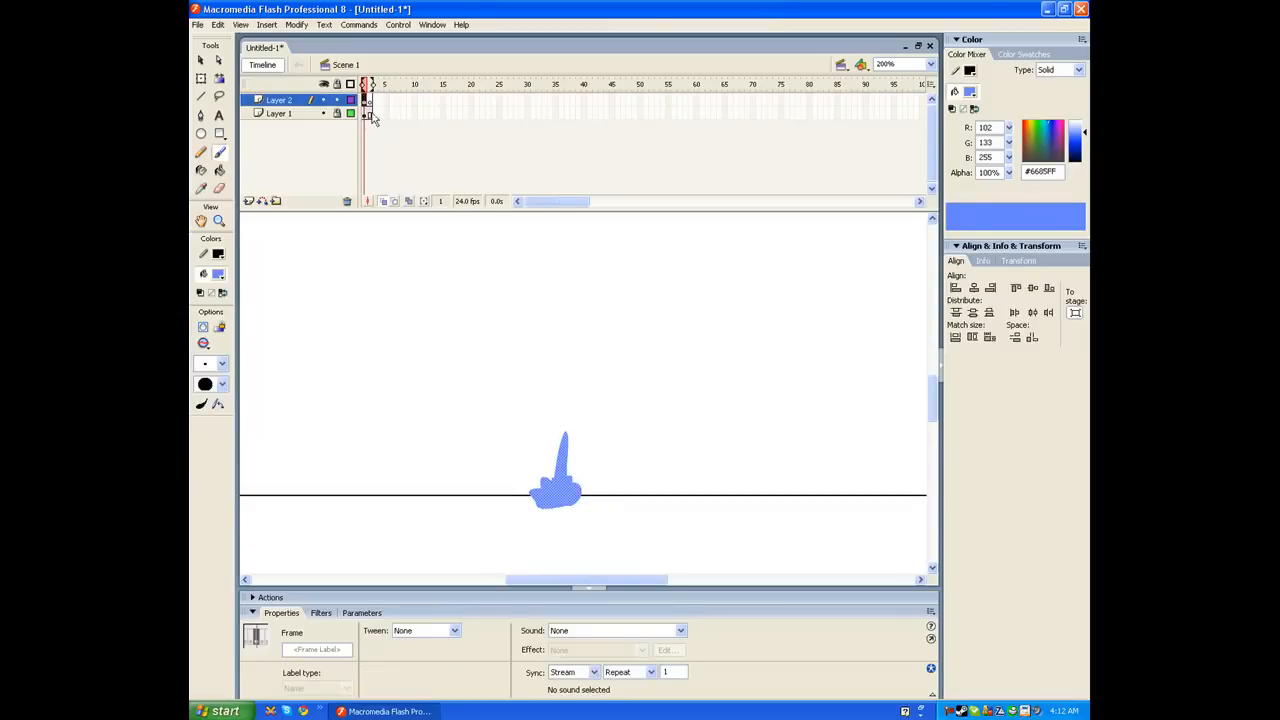
click(218, 273)
click(201, 302)
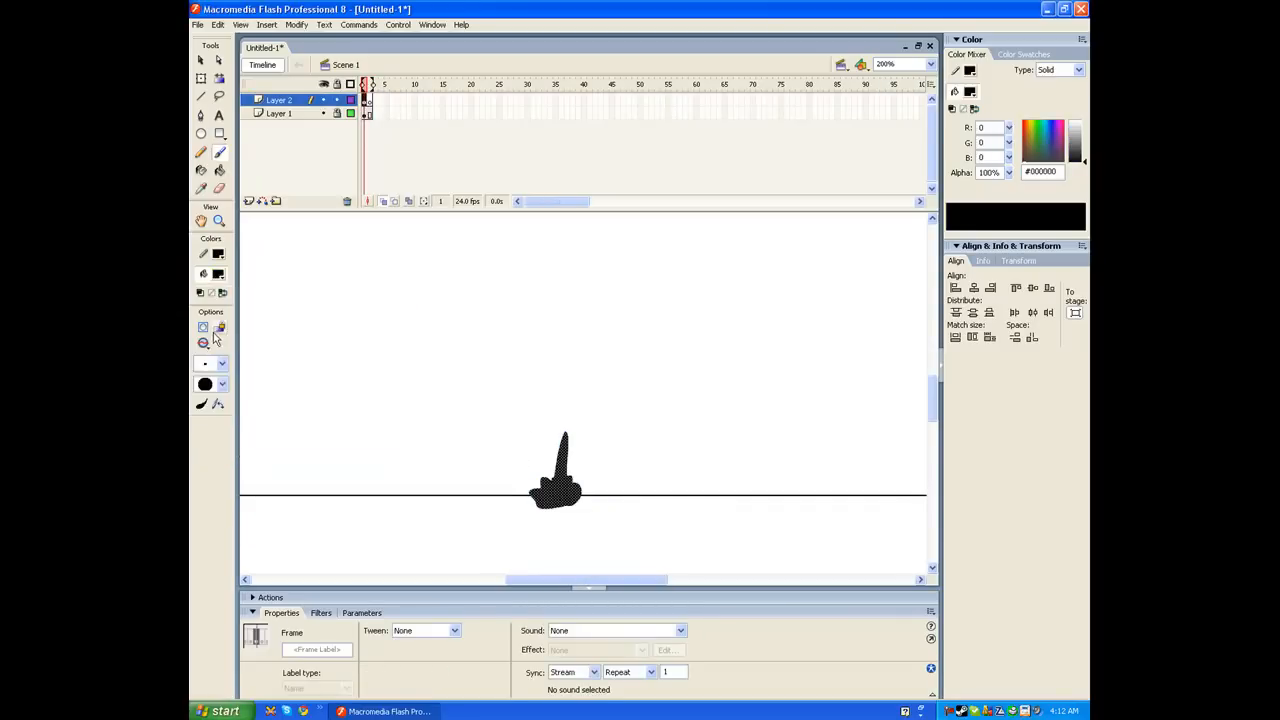
click(249, 201)
Sketch black direction arrows from a centre point over the splash on Layer 3, then delete them.
key(space)
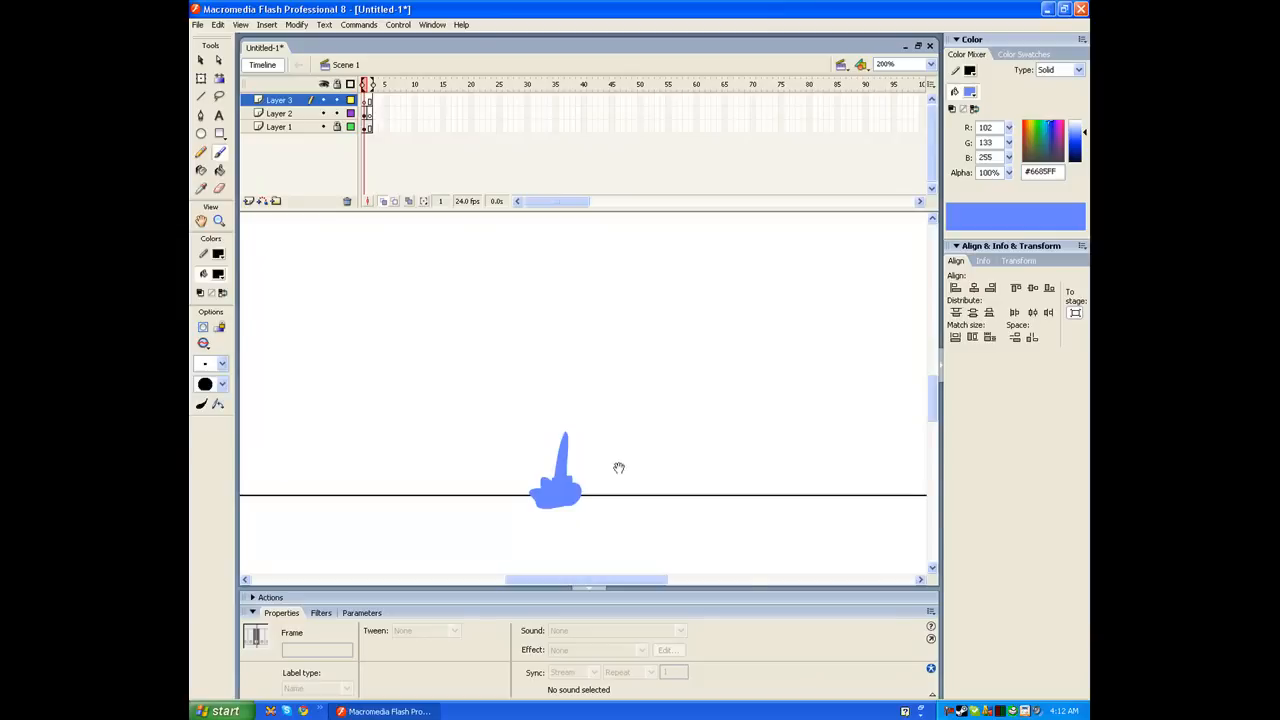
drag(617, 467, 612, 443)
click(550, 473)
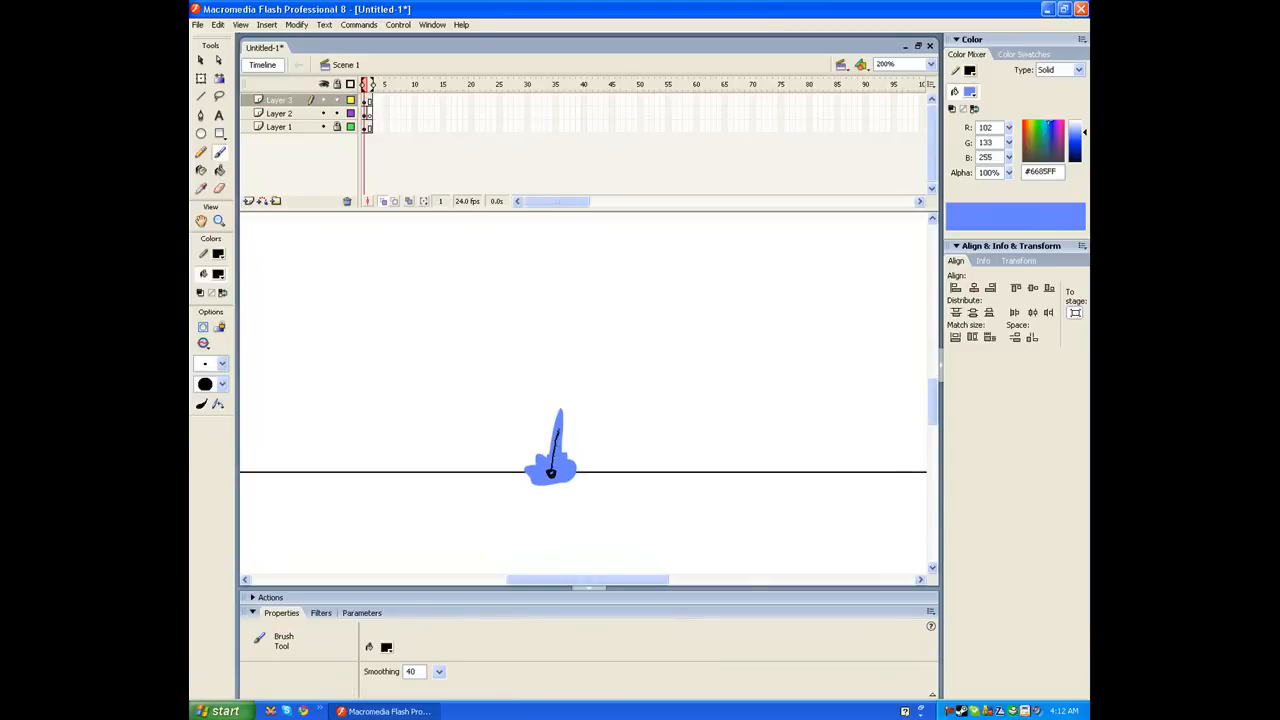
drag(559, 416, 562, 421)
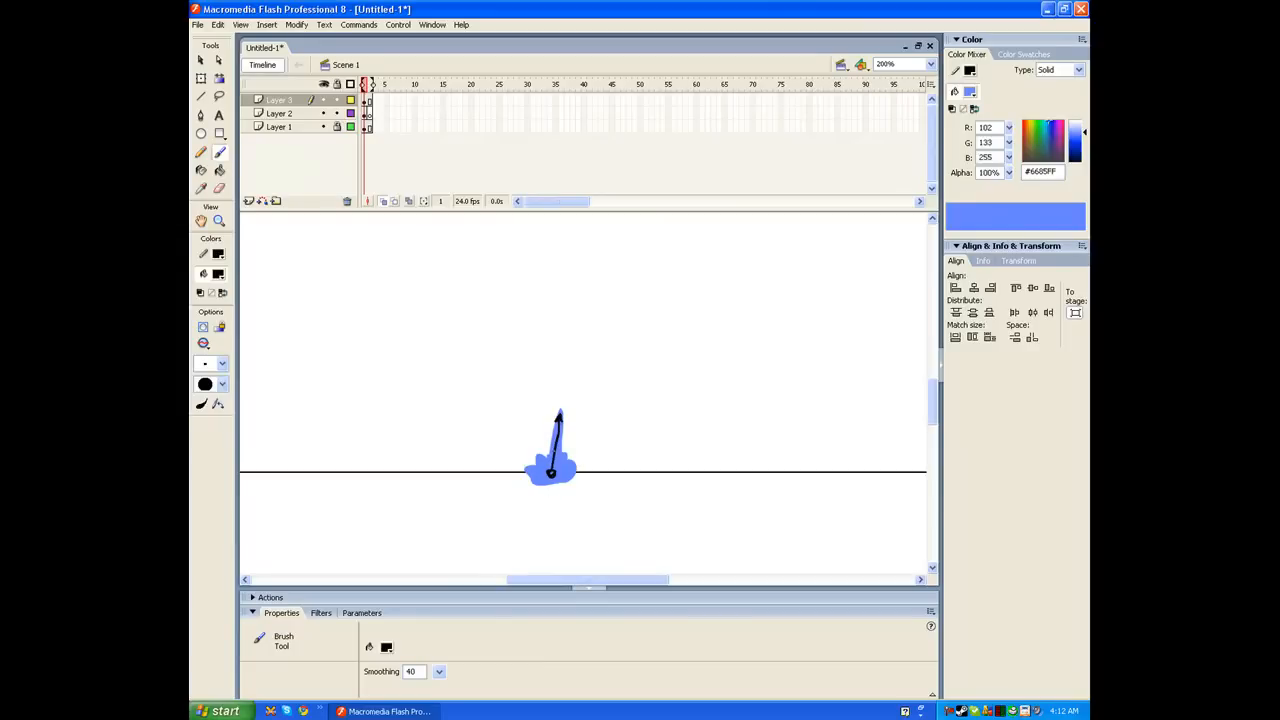
mouse_move(552, 356)
mouse_down()
mouse_move(554, 389)
mouse_move(568, 369)
mouse_up()
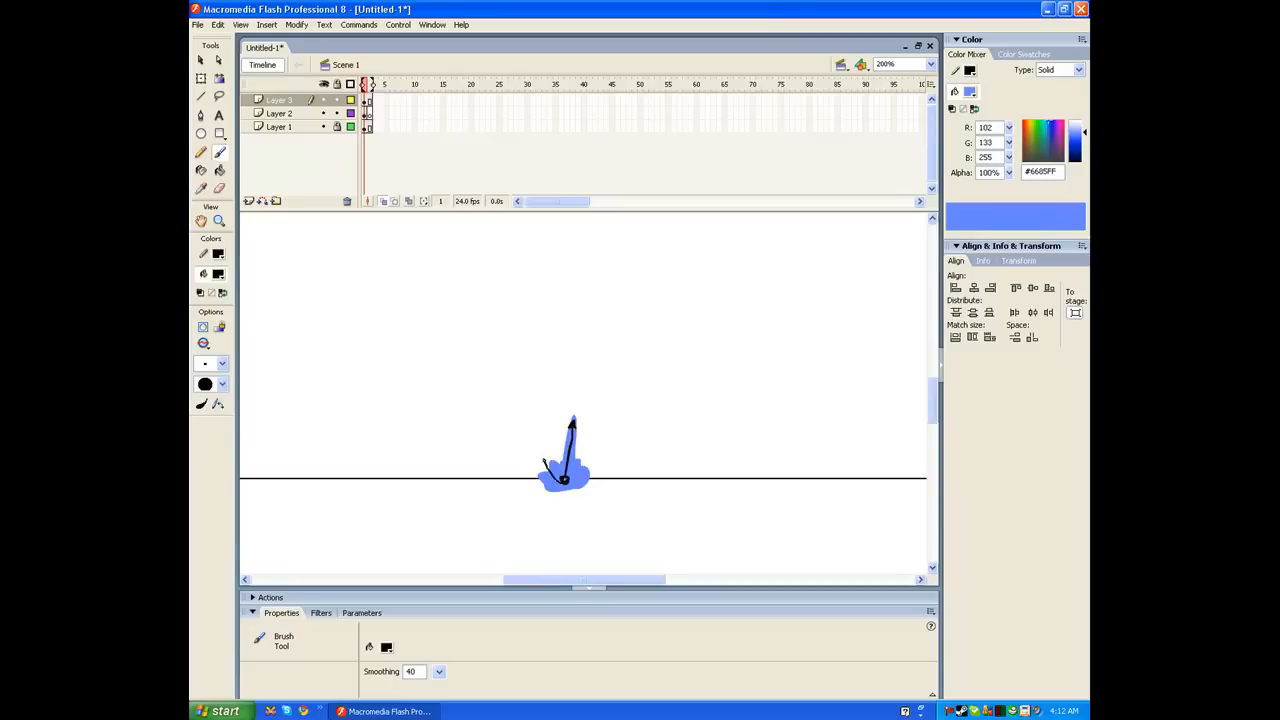
mouse_move(544, 460)
mouse_down()
mouse_move(560, 479)
mouse_move(592, 481)
mouse_move(570, 483)
mouse_up()
click(365, 101)
key(Delete)
Sample the splash's blue in frame 1 of Layer 2 as the brush fill colour and return to frame 2.
click(369, 113)
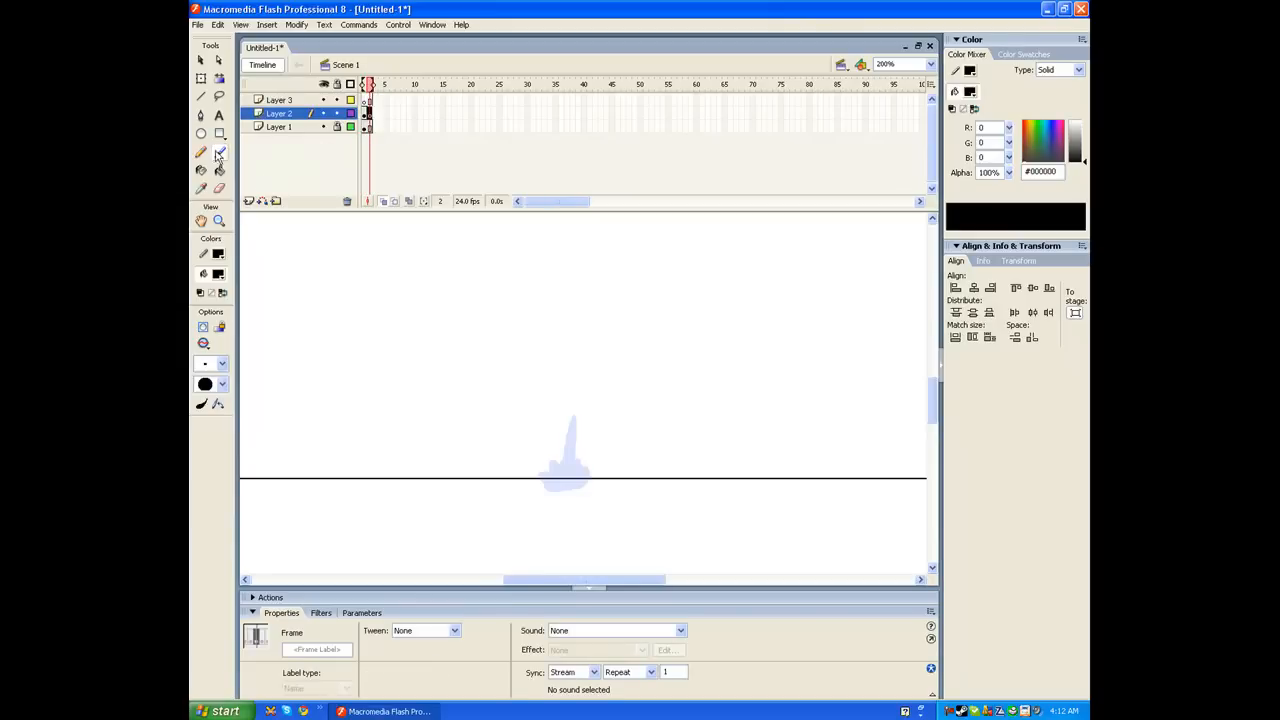
click(219, 274)
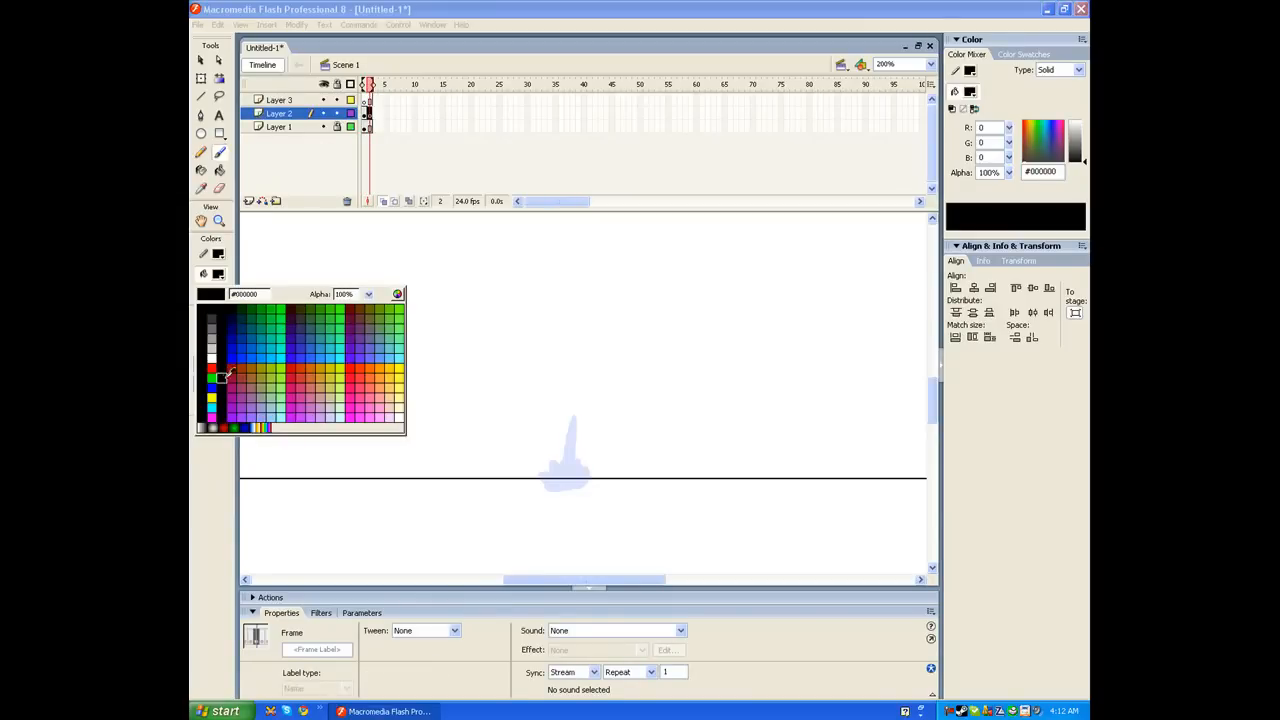
click(486, 166)
click(364, 114)
click(199, 190)
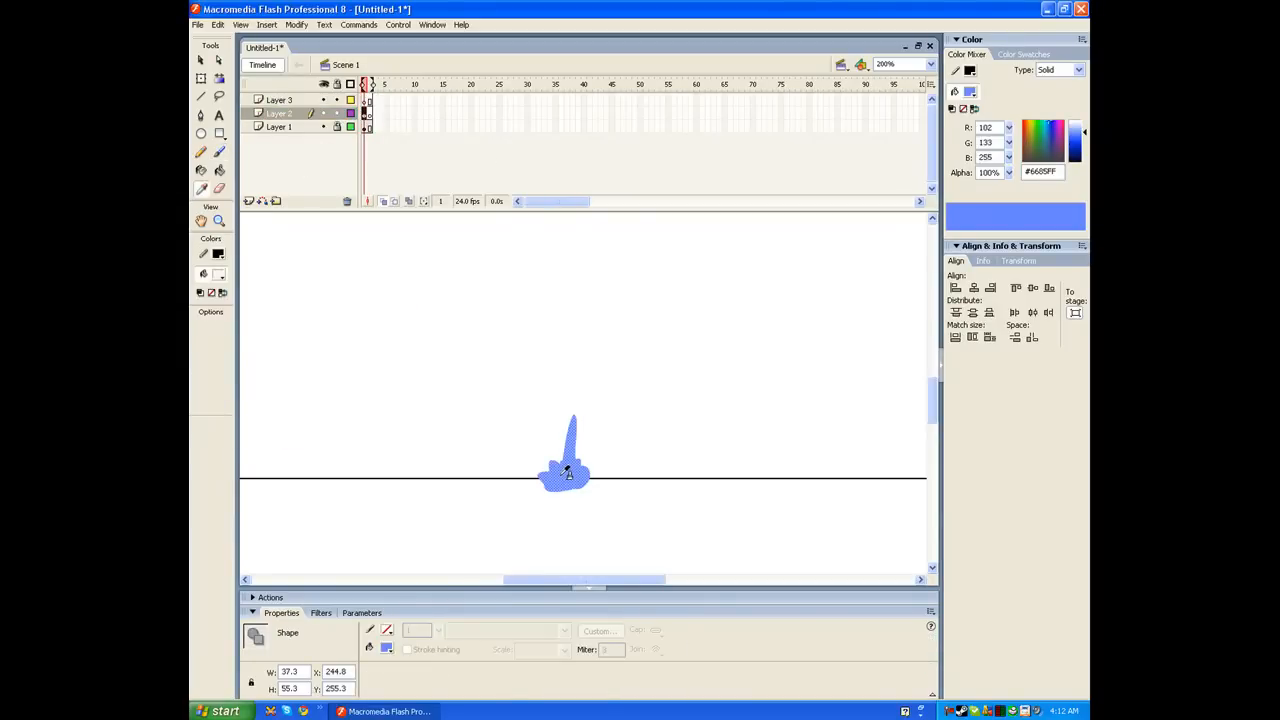
click(566, 473)
click(217, 150)
key(period)
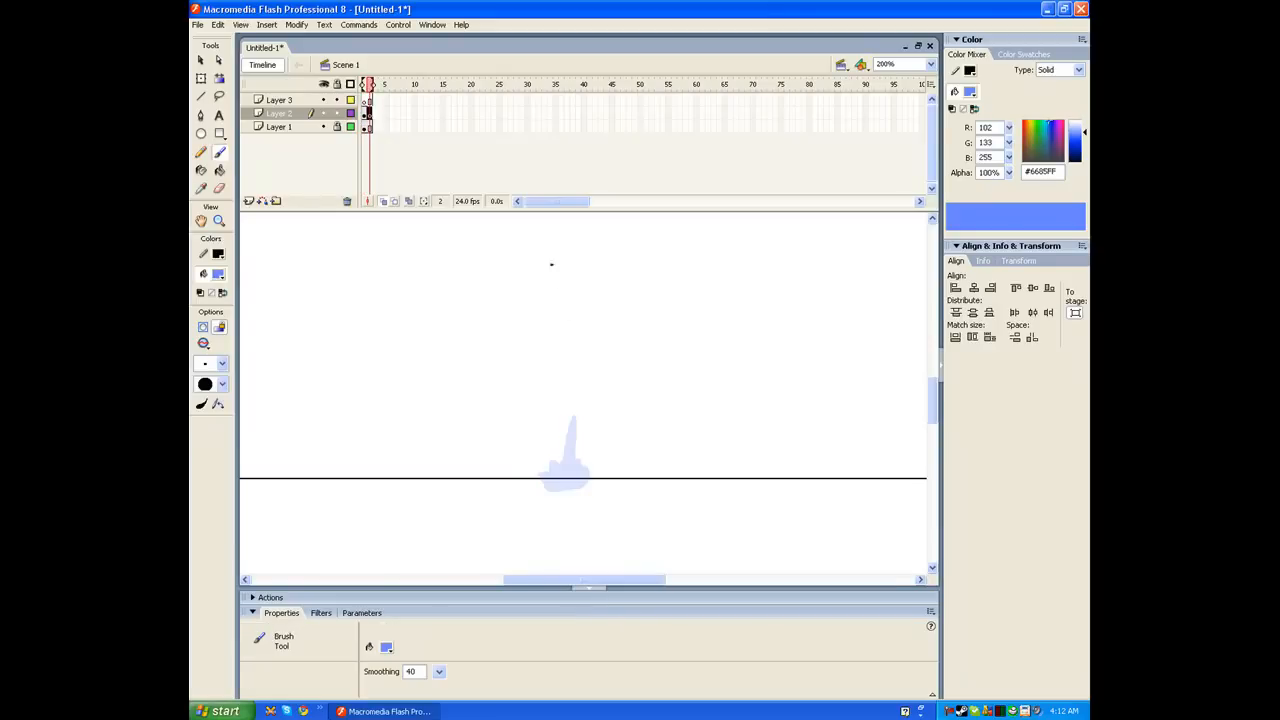
drag(534, 494, 458, 446)
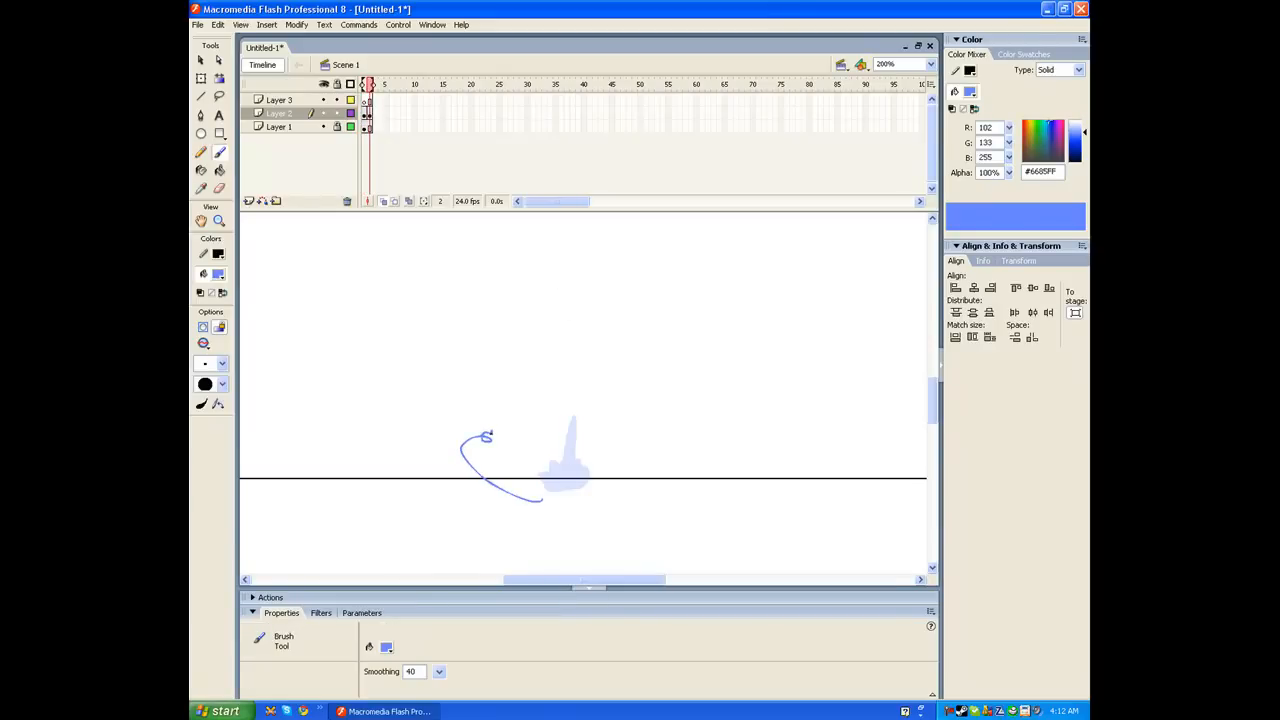
key(ctrl+z)
drag(548, 504, 447, 479)
key(ctrl+z)
Paint a much larger splash outline with a tall central peak around the onion-skinned shape in frame 2 and fill it with blue.
mouse_move(557, 491)
mouse_down()
mouse_move(523, 491)
mouse_move(476, 450)
mouse_move(517, 321)
mouse_move(538, 362)
mouse_move(614, 322)
mouse_move(638, 427)
mouse_up()
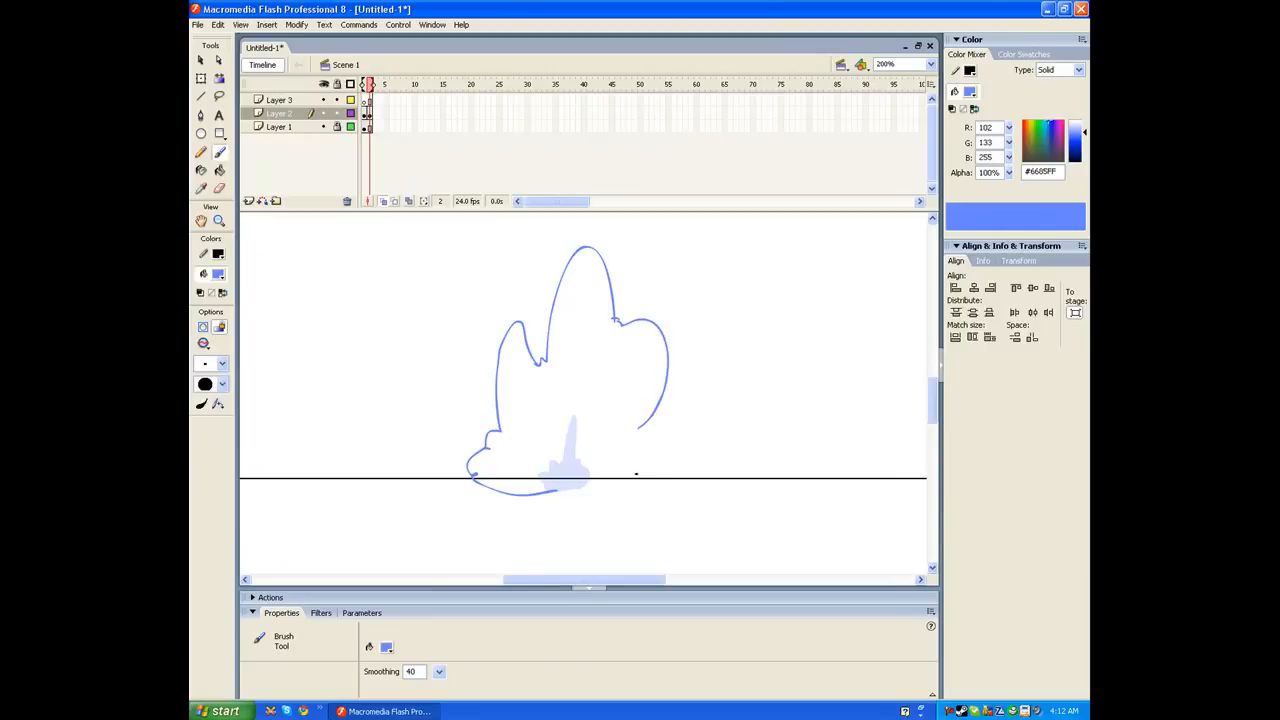
mouse_move(650, 412)
mouse_down()
mouse_move(664, 458)
mouse_move(654, 406)
mouse_move(671, 456)
mouse_move(693, 459)
mouse_move(698, 477)
mouse_move(679, 499)
mouse_move(518, 489)
mouse_up()
click(201, 170)
click(603, 372)
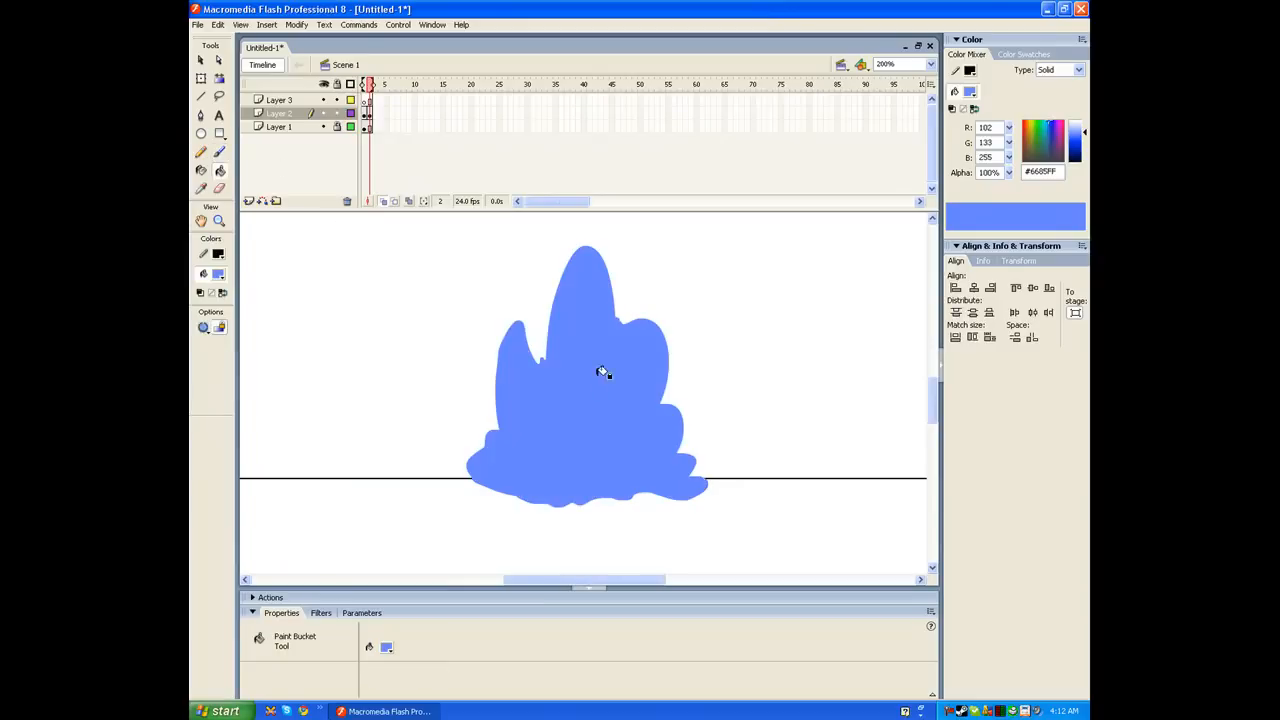
Sketch a curved upward arrow on each side of the frame 2 splash with the Brush tool.
click(220, 152)
drag(357, 320, 548, 400)
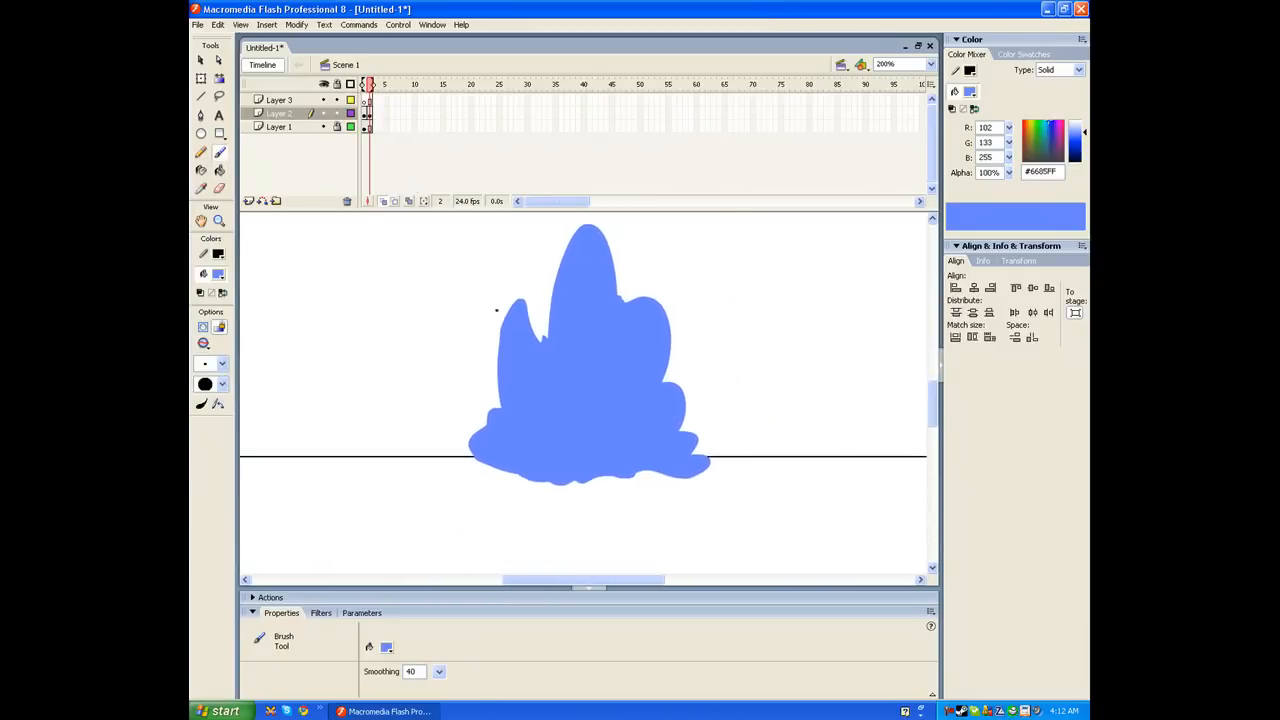
click(370, 113)
click(372, 114)
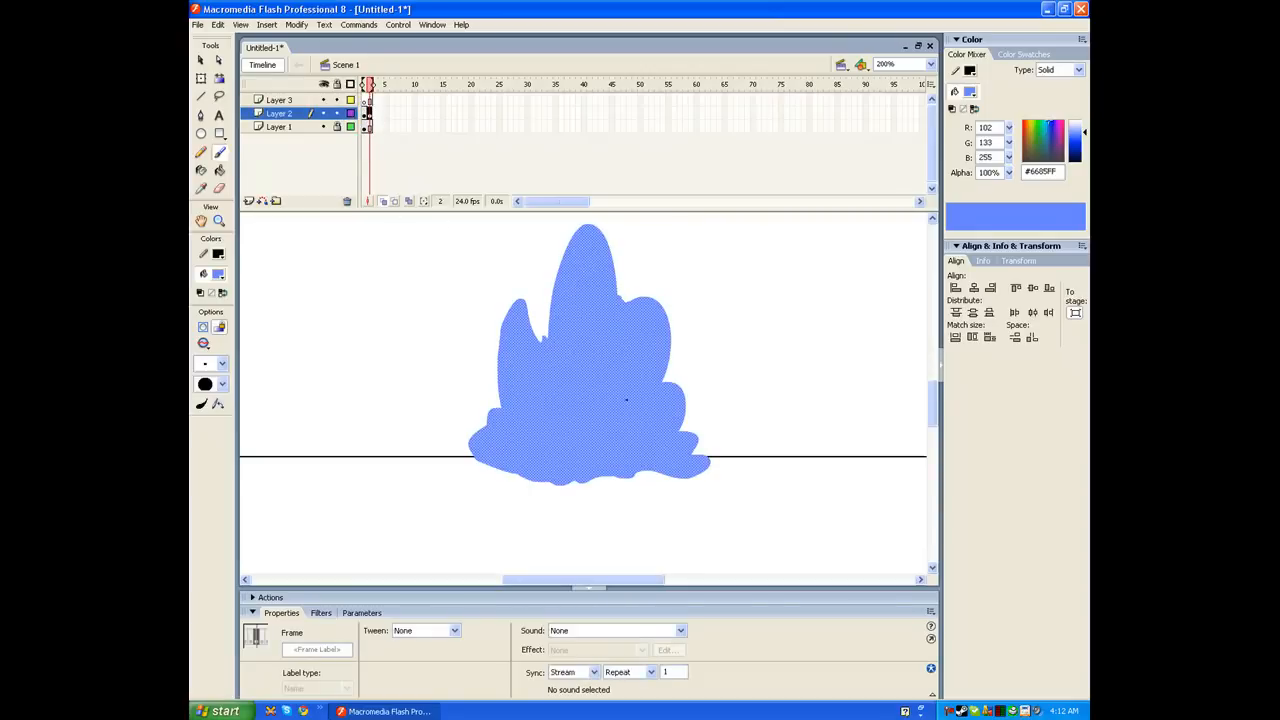
drag(602, 413, 619, 470)
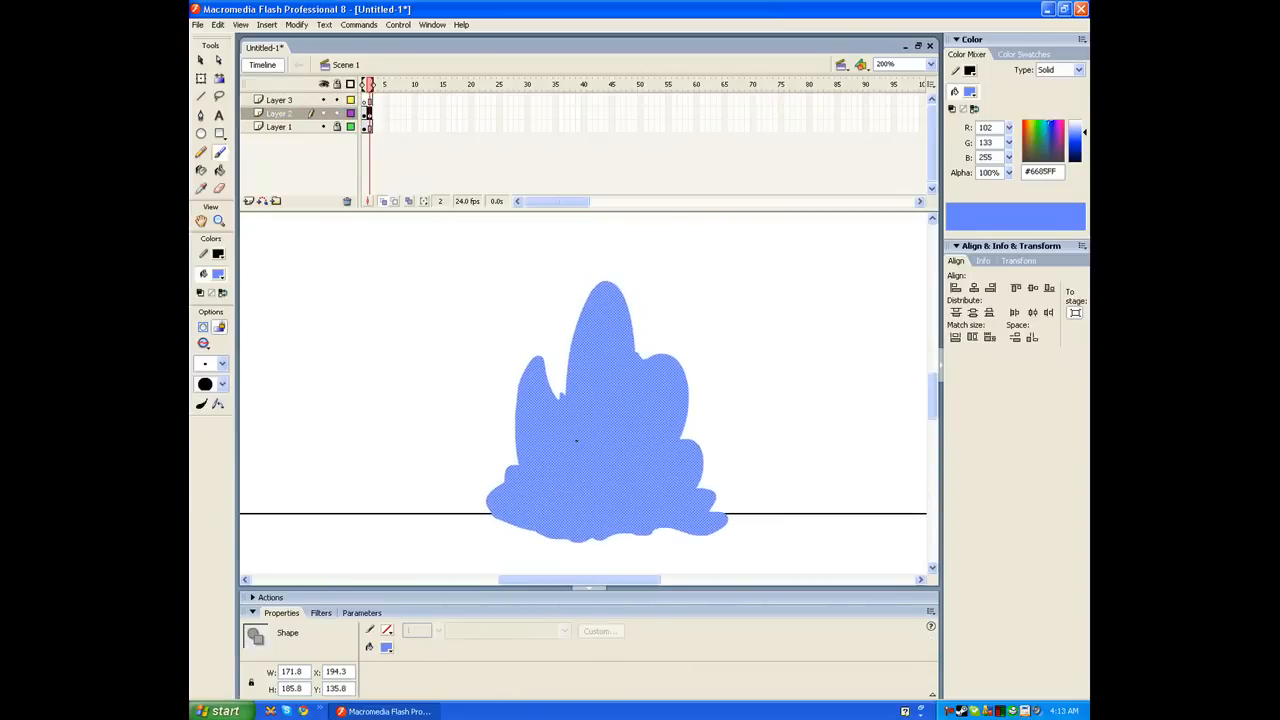
drag(462, 521, 468, 314)
mouse_move(727, 532)
mouse_down()
mouse_move(805, 400)
mouse_move(771, 312)
mouse_move(762, 340)
mouse_move(808, 338)
mouse_up()
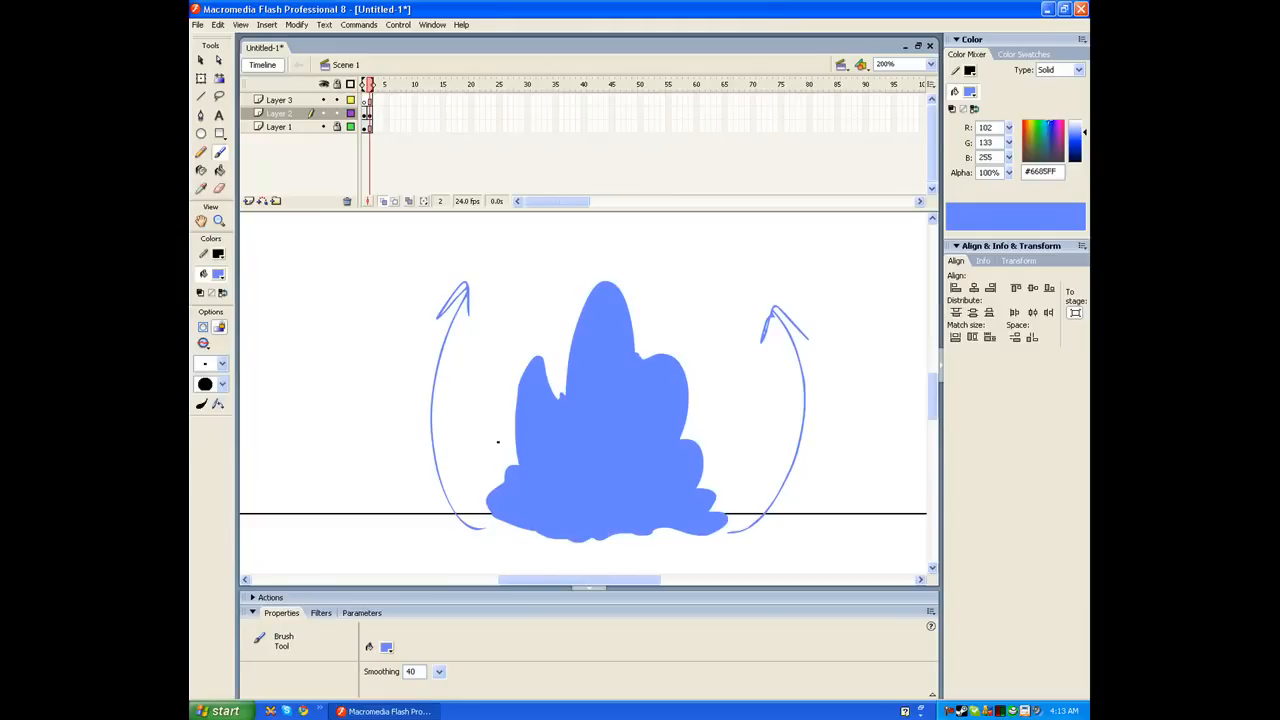
Try further strokes beside the splash, then undo them together with both direction arrows.
mouse_move(490, 438)
mouse_down()
mouse_move(489, 392)
mouse_move(508, 249)
mouse_move(518, 294)
mouse_up()
key(ctrl+z)
drag(496, 418, 497, 422)
key(ctrl+z)
key(ctrl+z)
drag(648, 444, 679, 442)
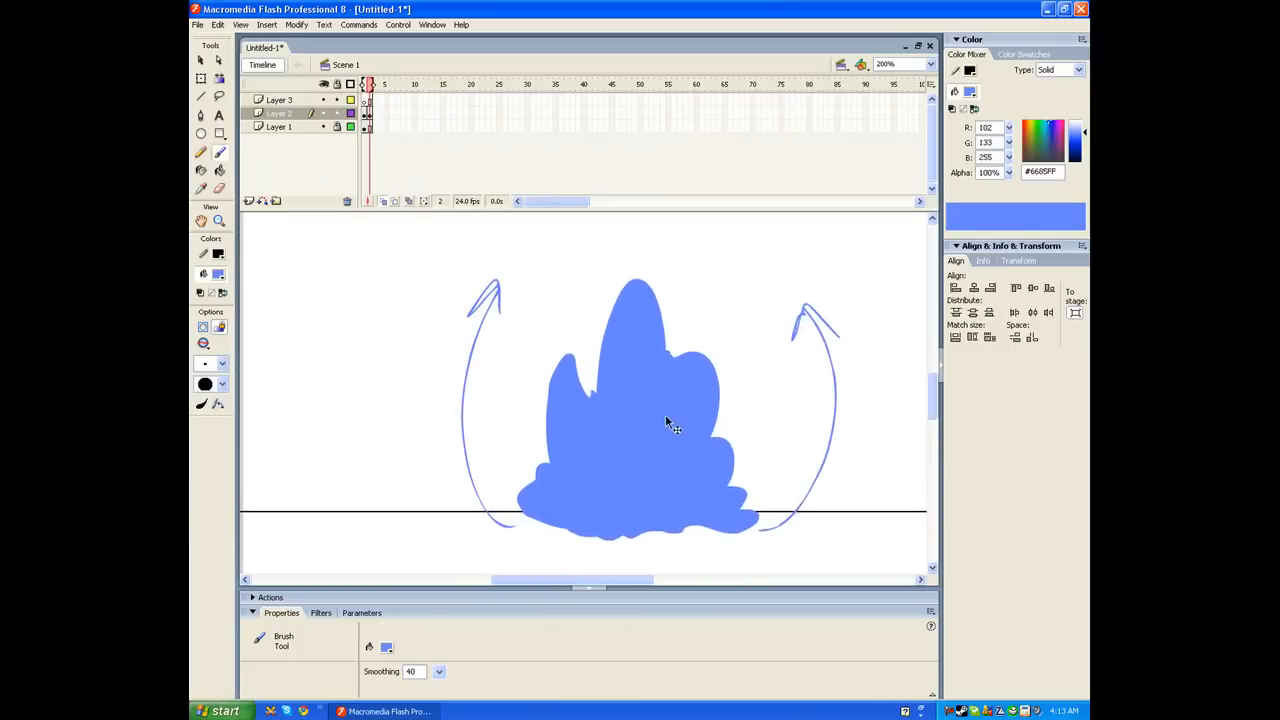
key(ctrl+z)
key(ctrl+z)
key(ctrl+z)
key(ctrl+z)
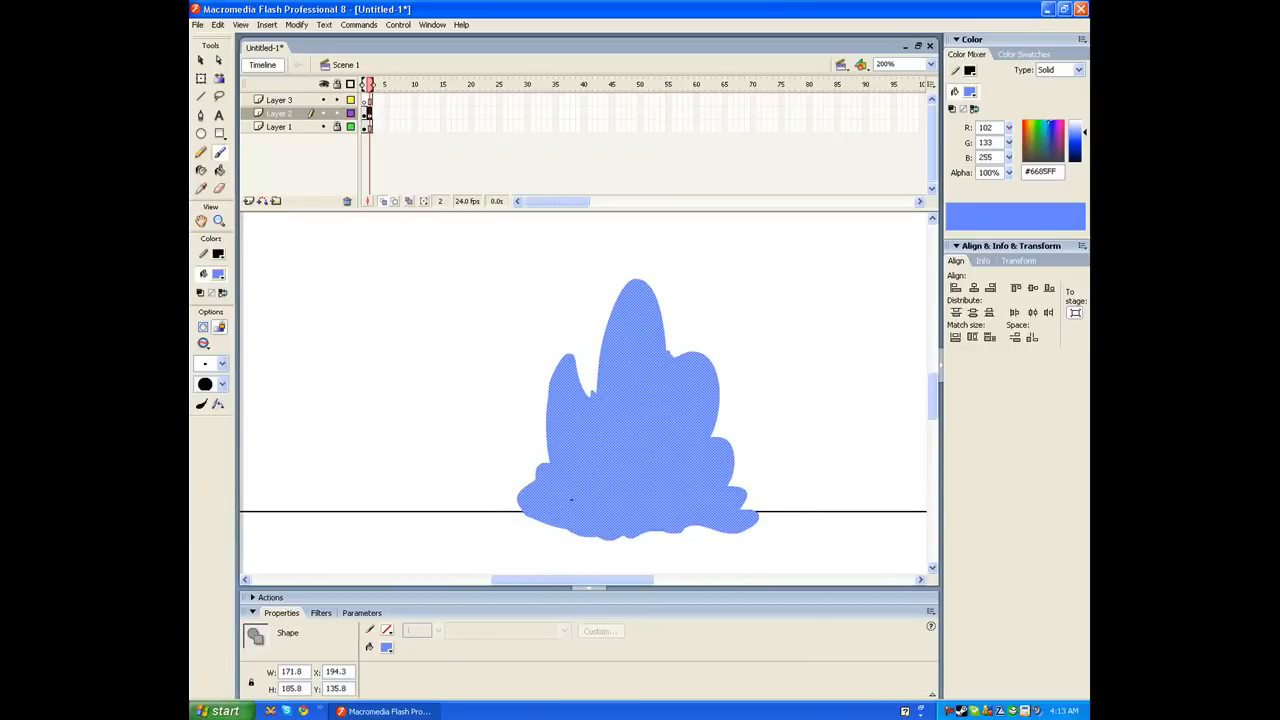
On a blank keyframe at frame 3 of Layer 2, paint a slightly larger outline around the onion-skinned splash and fill it with blue.
key(F7)
scroll(524, 526, right, 1)
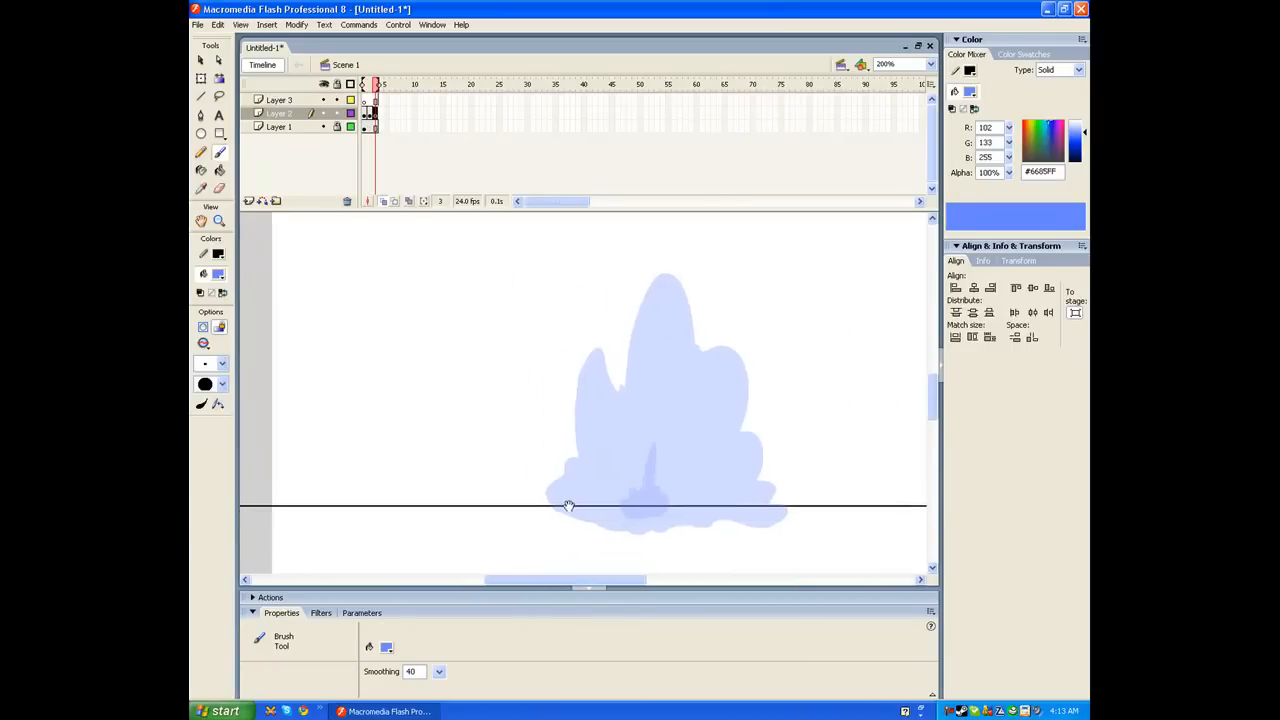
drag(532, 534, 504, 480)
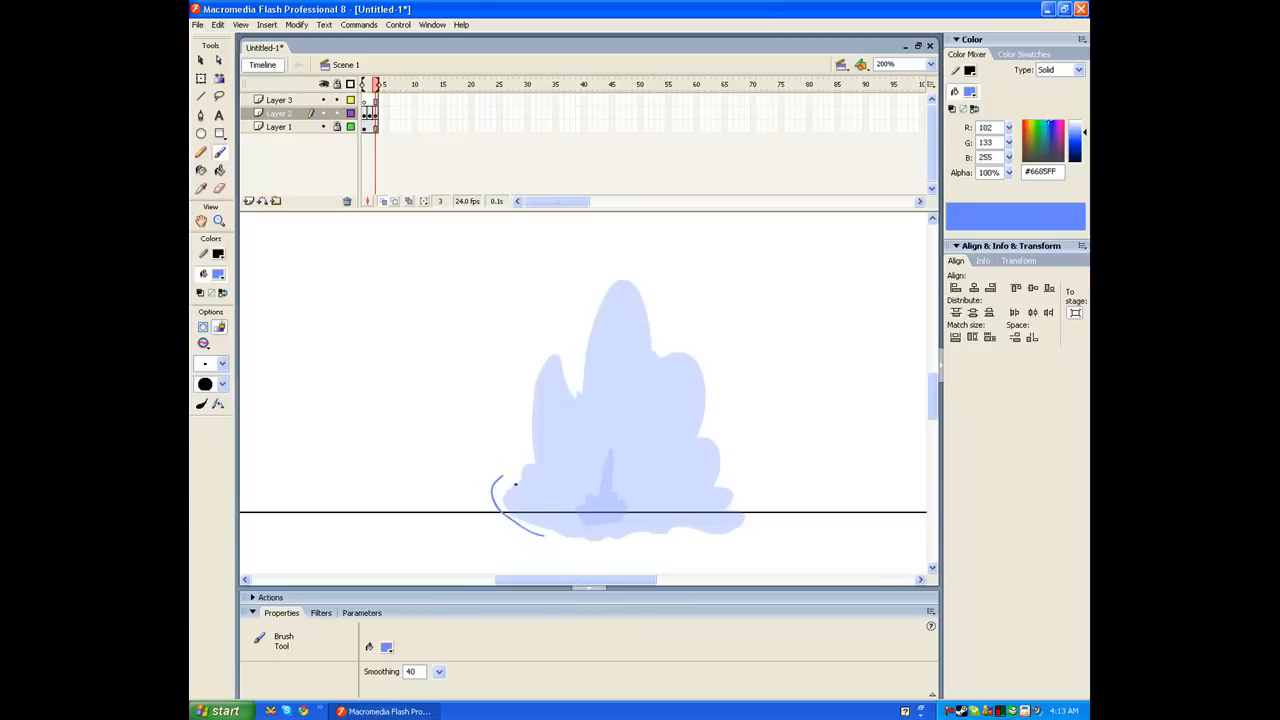
key(ctrl+z)
mouse_move(538, 537)
mouse_down()
mouse_move(519, 487)
mouse_move(495, 479)
mouse_move(531, 457)
mouse_move(515, 425)
mouse_move(532, 345)
mouse_move(559, 335)
mouse_move(579, 375)
mouse_move(614, 272)
mouse_move(643, 274)
mouse_move(662, 347)
mouse_move(689, 342)
mouse_move(709, 364)
mouse_move(704, 430)
mouse_move(730, 454)
mouse_move(729, 488)
mouse_move(720, 481)
mouse_move(739, 487)
mouse_move(734, 508)
mouse_move(721, 479)
mouse_move(732, 509)
mouse_up()
key(ctrl+z)
key(ctrl+z)
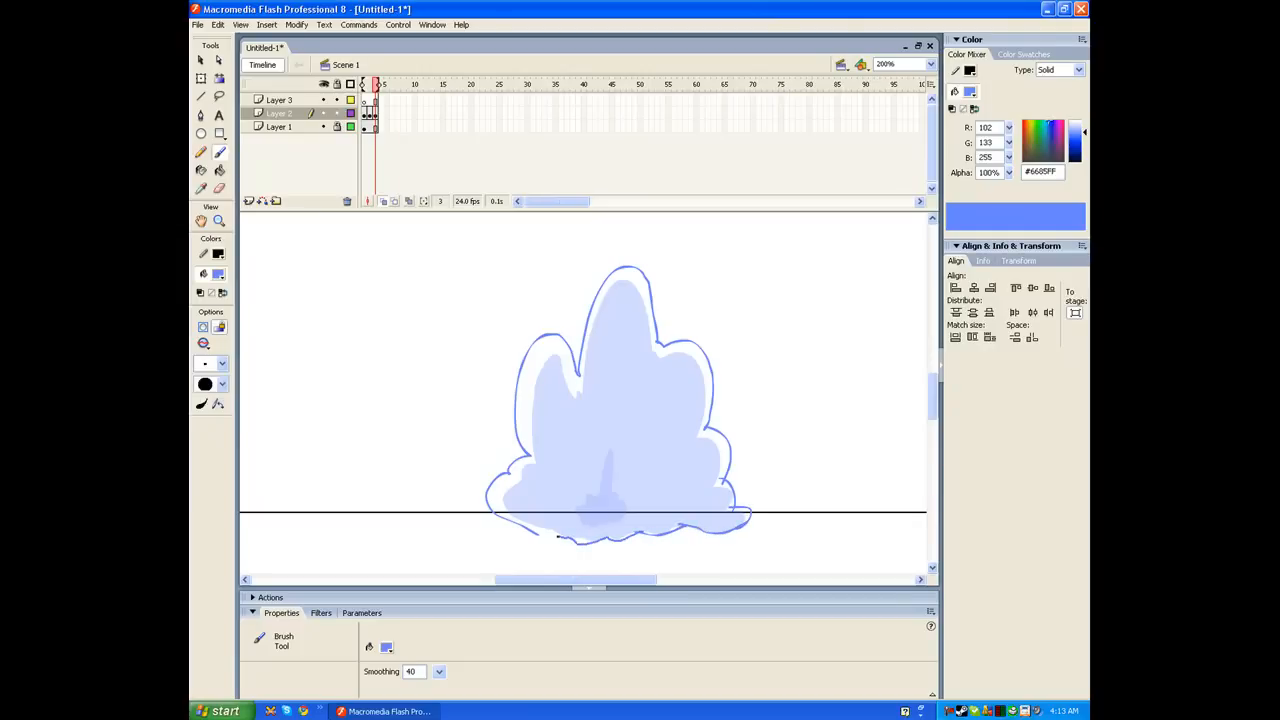
click(219, 170)
click(654, 428)
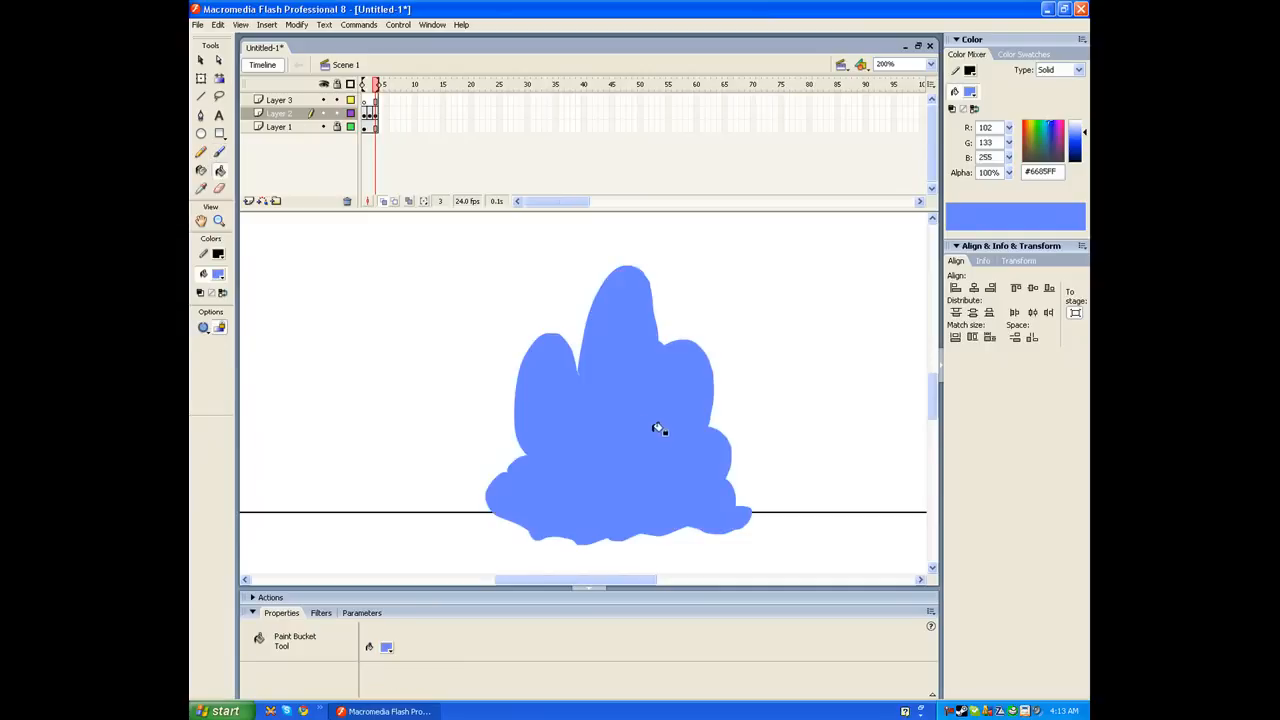
mouse_move(654, 428)
mouse_down()
mouse_move(697, 432)
mouse_move(640, 444)
mouse_up()
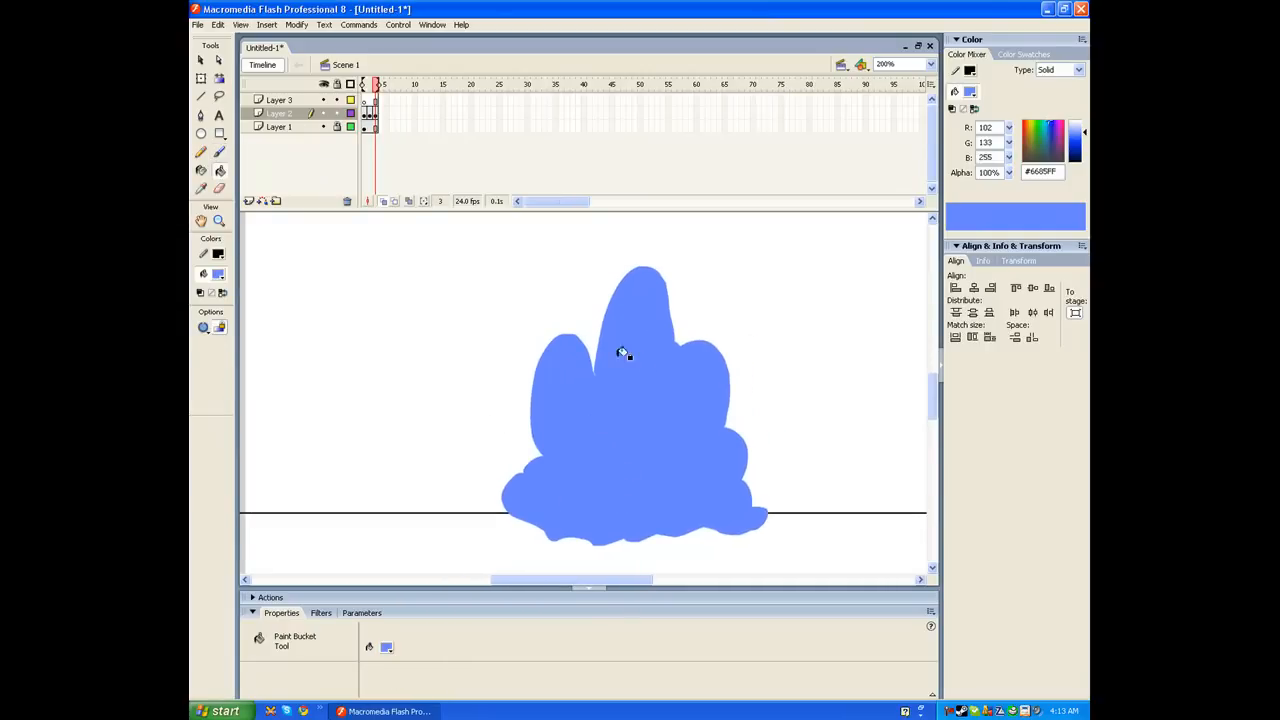
Insert a blank keyframe at frame 4 of Layer 2 and paint a slightly larger, rounder splash outline around the onion-skinned shape.
click(219, 151)
key(F7)
mouse_move(579, 433)
mouse_down()
mouse_move(588, 466)
mouse_move(584, 444)
mouse_up()
mouse_move(546, 546)
mouse_down()
mouse_move(494, 519)
mouse_move(506, 488)
mouse_up()
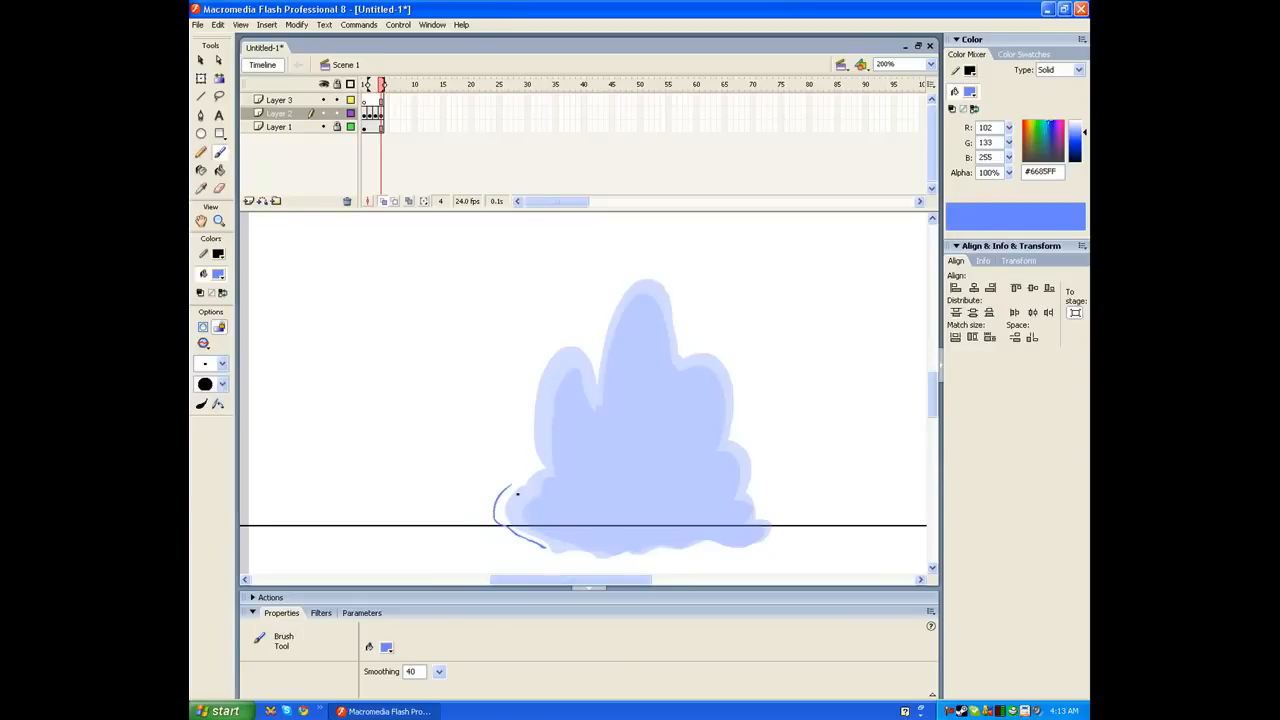
key(ctrl+z)
mouse_move(543, 540)
mouse_down()
mouse_move(505, 521)
mouse_move(509, 490)
mouse_move(549, 464)
mouse_move(532, 418)
mouse_move(558, 352)
mouse_up()
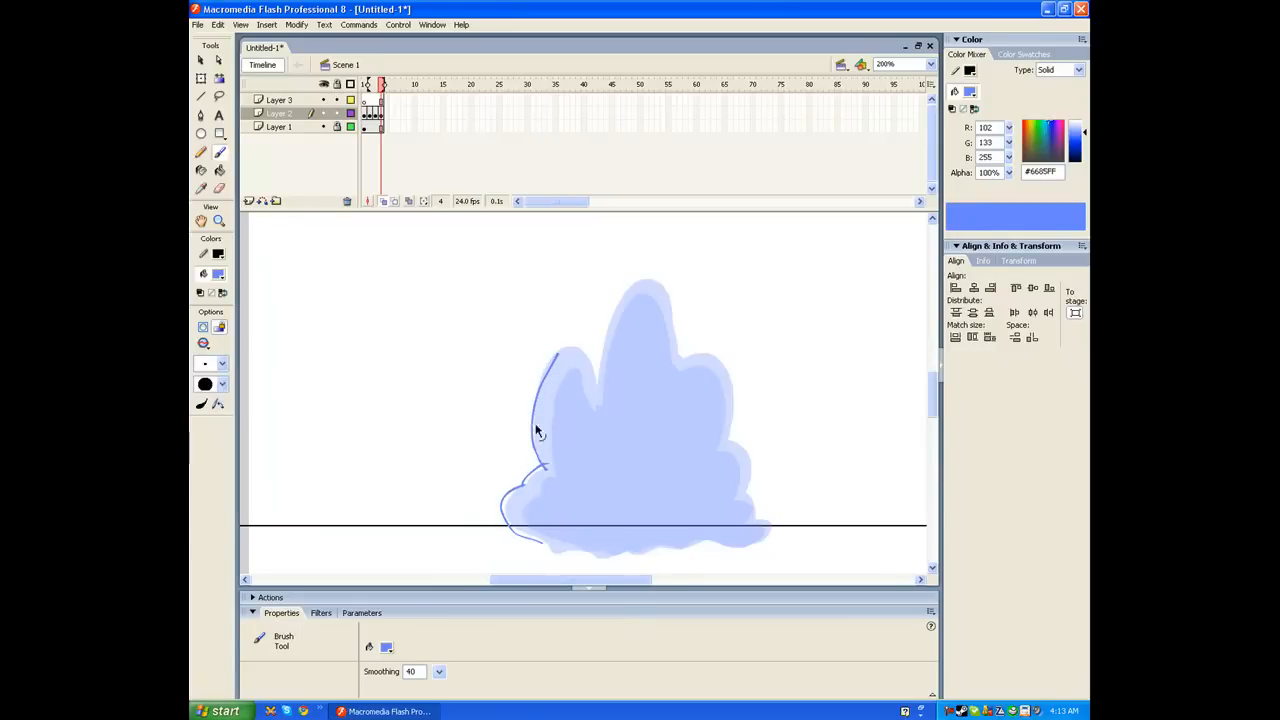
key(ctrl+z)
mouse_move(545, 466)
mouse_down()
mouse_move(532, 378)
mouse_move(584, 343)
mouse_move(609, 384)
mouse_move(563, 427)
mouse_move(614, 345)
mouse_move(665, 440)
mouse_move(712, 476)
mouse_move(706, 510)
mouse_move(654, 459)
mouse_up()
mouse_move(647, 452)
mouse_down()
mouse_move(679, 492)
mouse_move(693, 538)
mouse_up()
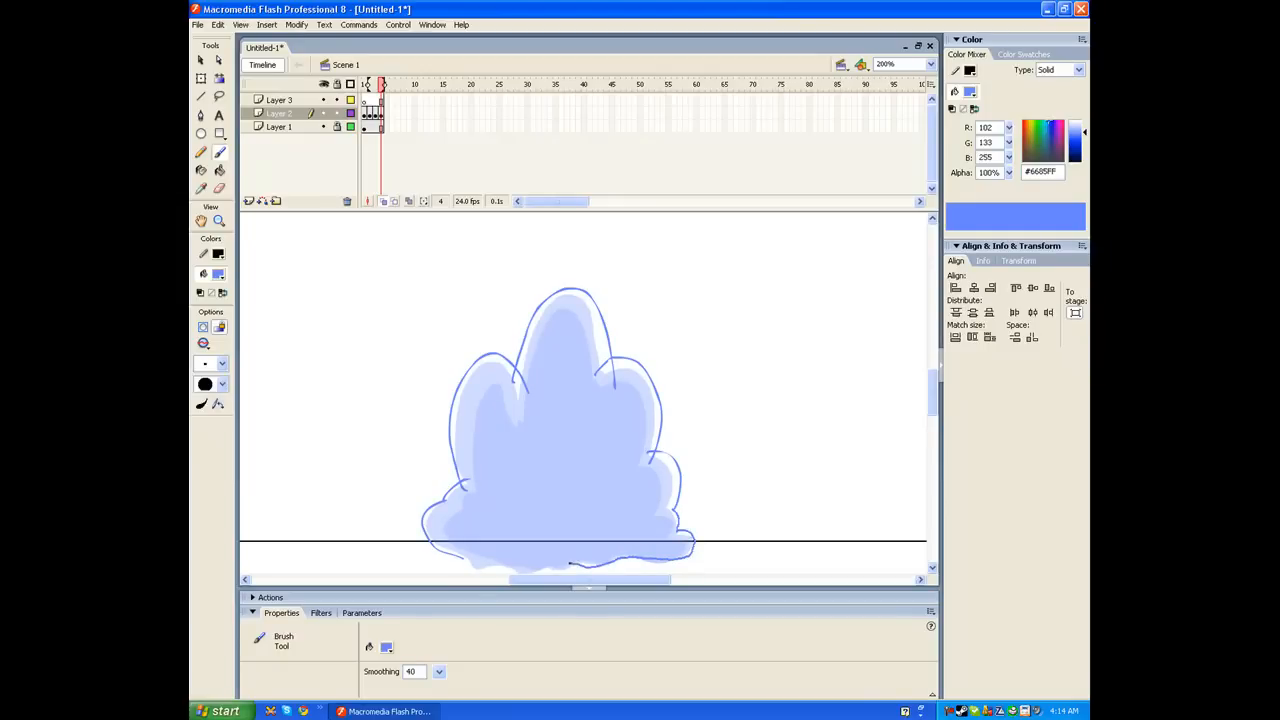
drag(520, 574, 492, 568)
Fill the splash outline in frame 4 with blue and switch back to the Brush tool.
click(220, 170)
click(594, 504)
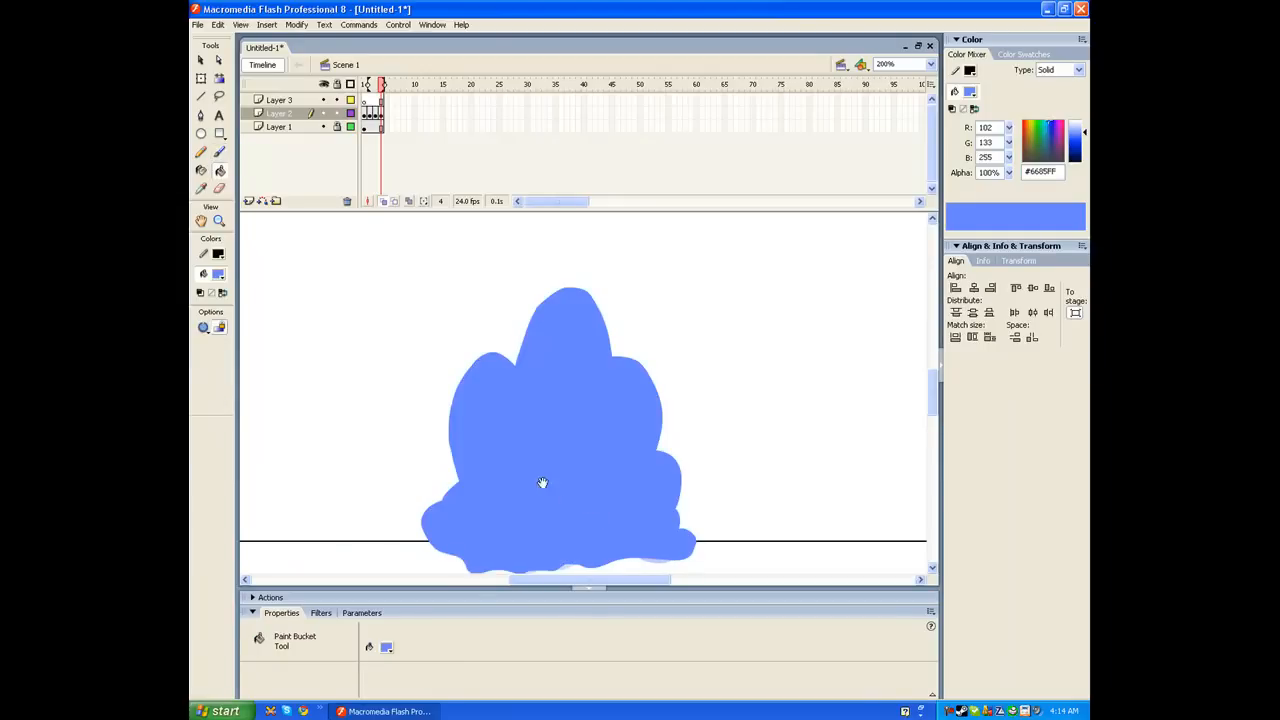
mouse_move(542, 483)
mouse_down()
mouse_move(528, 449)
mouse_move(683, 466)
mouse_up()
click(220, 152)
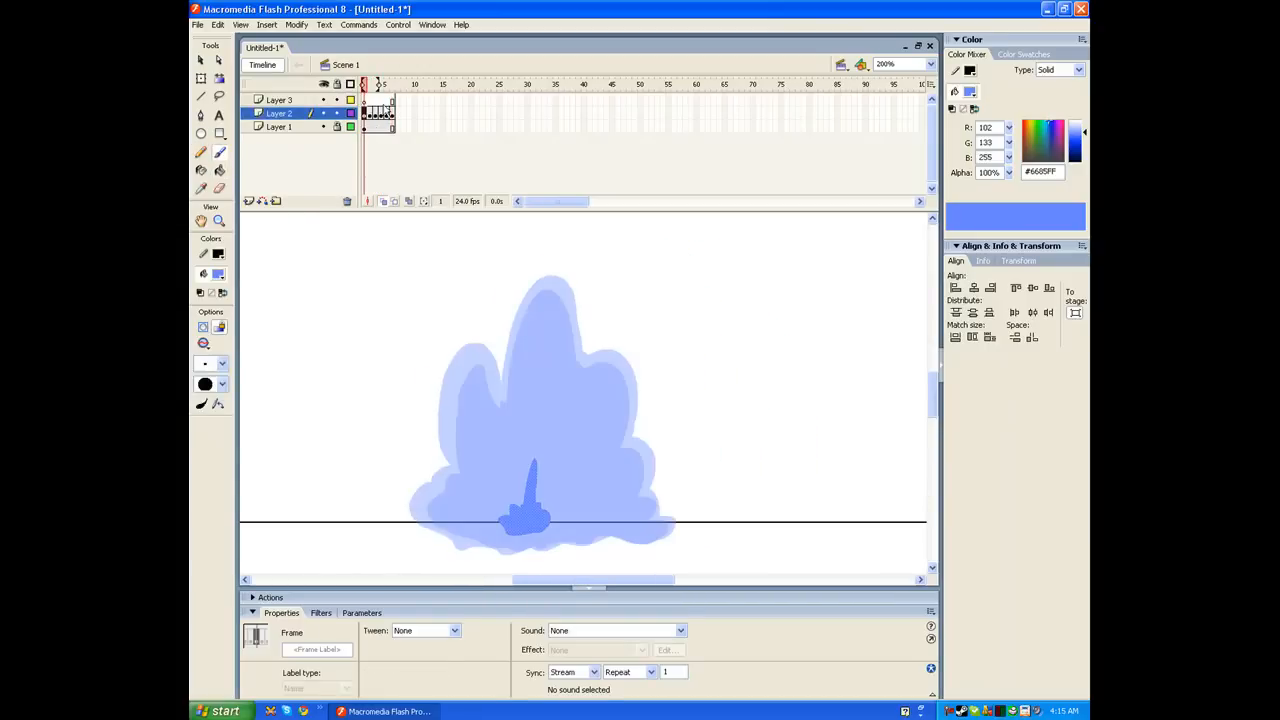
Scrub through the splash frames of Layer 2 and preview the animation with Test Movie.
mouse_move(364, 86)
mouse_down()
mouse_move(399, 97)
mouse_move(381, 100)
mouse_up()
click(382, 113)
click(377, 112)
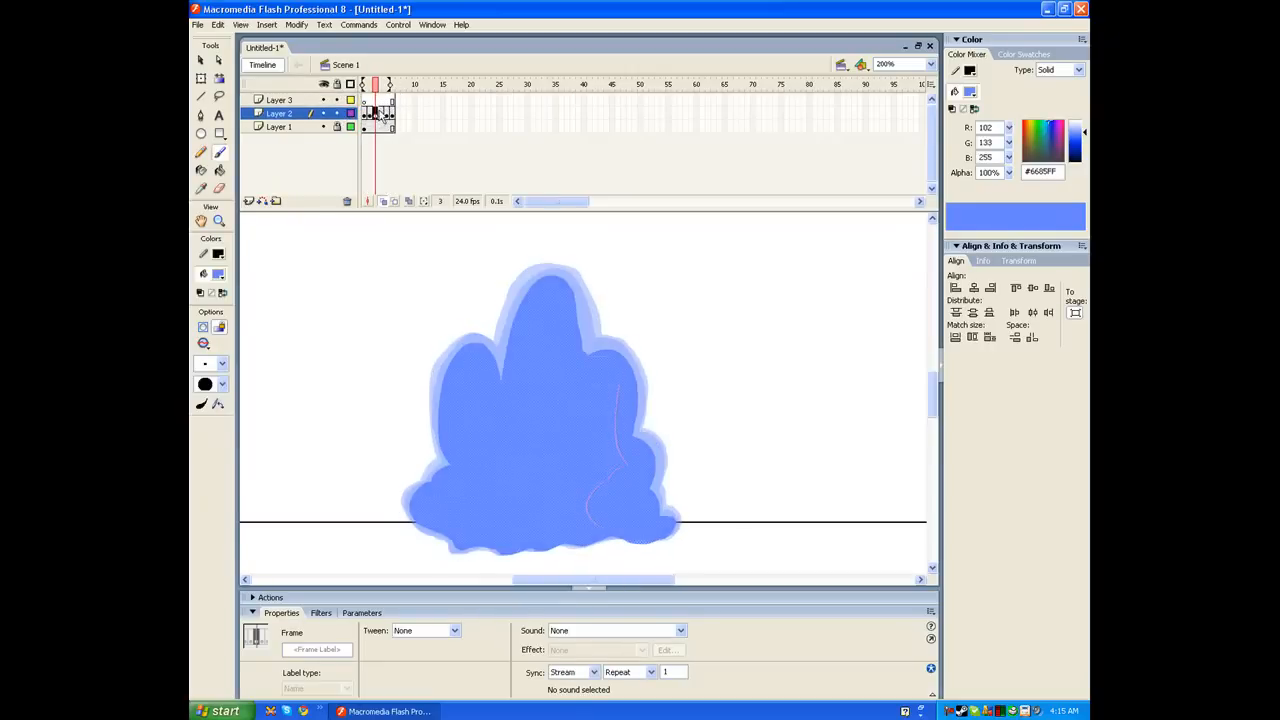
click(370, 113)
key(ctrl+Return)
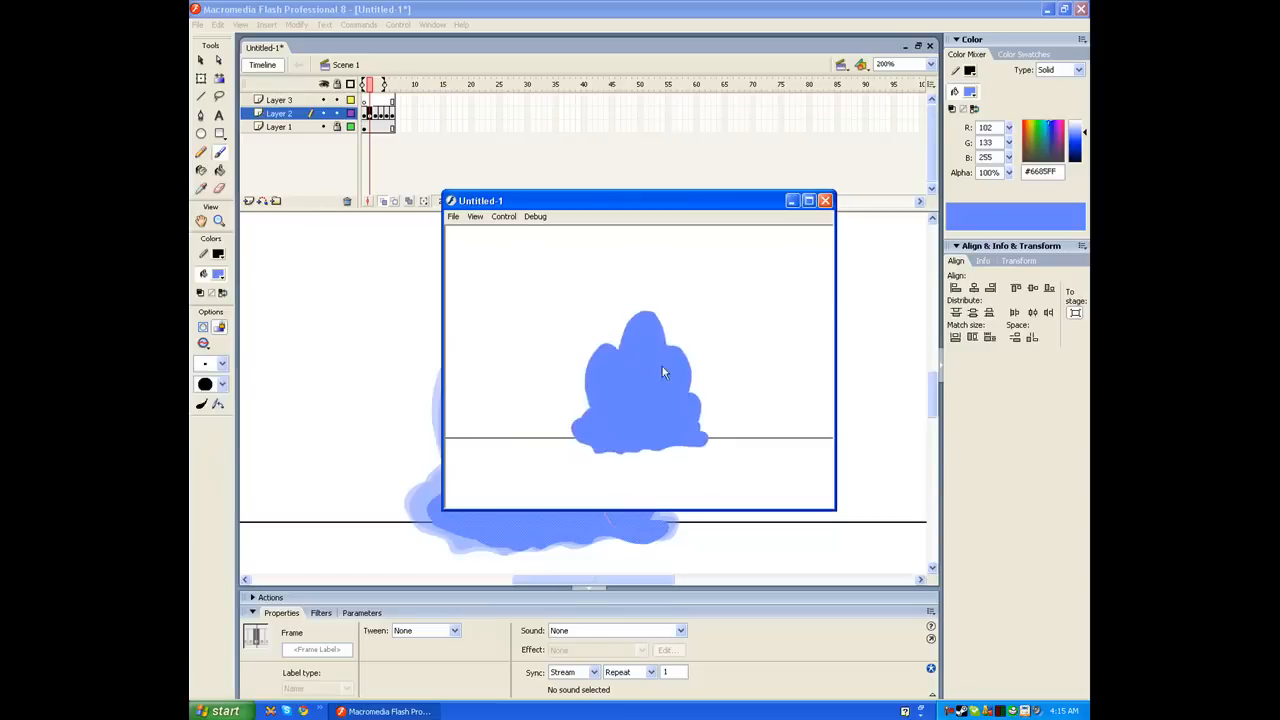
click(826, 203)
Paint a smaller three-peaked blue splash on a new blank keyframe at frame 2 of Layer 2, then preview the movie.
click(368, 116)
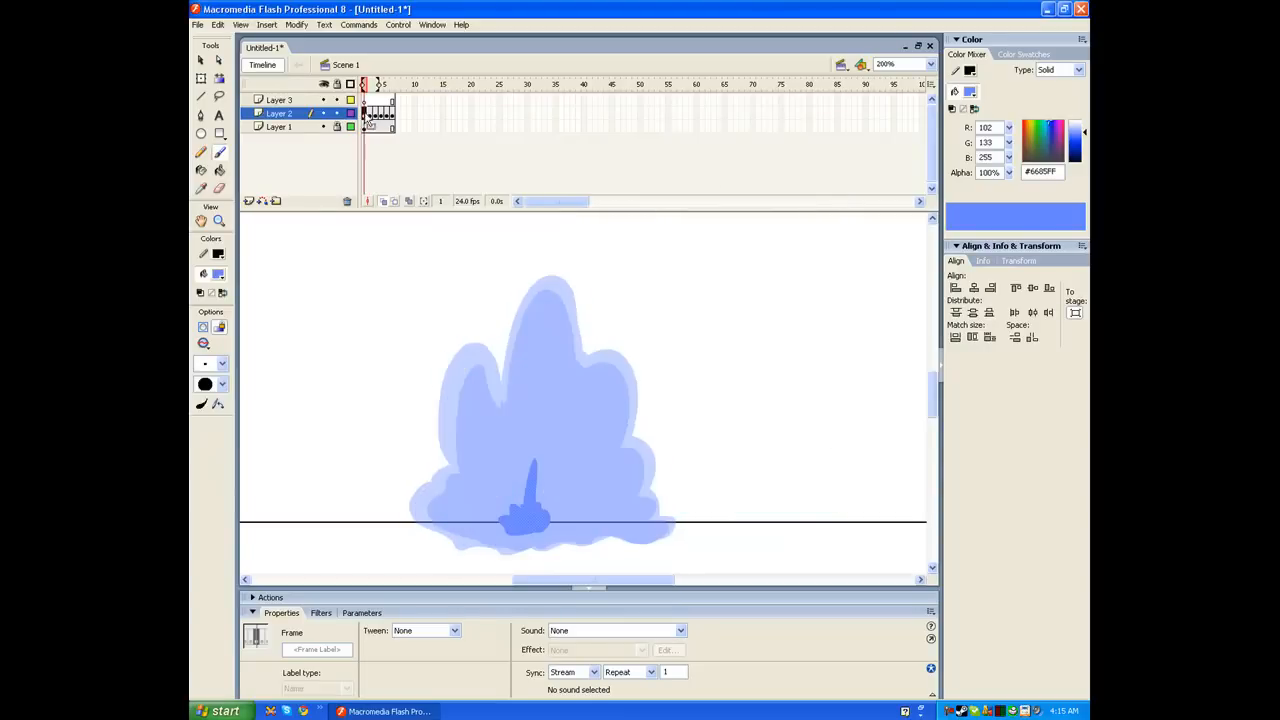
click(372, 116)
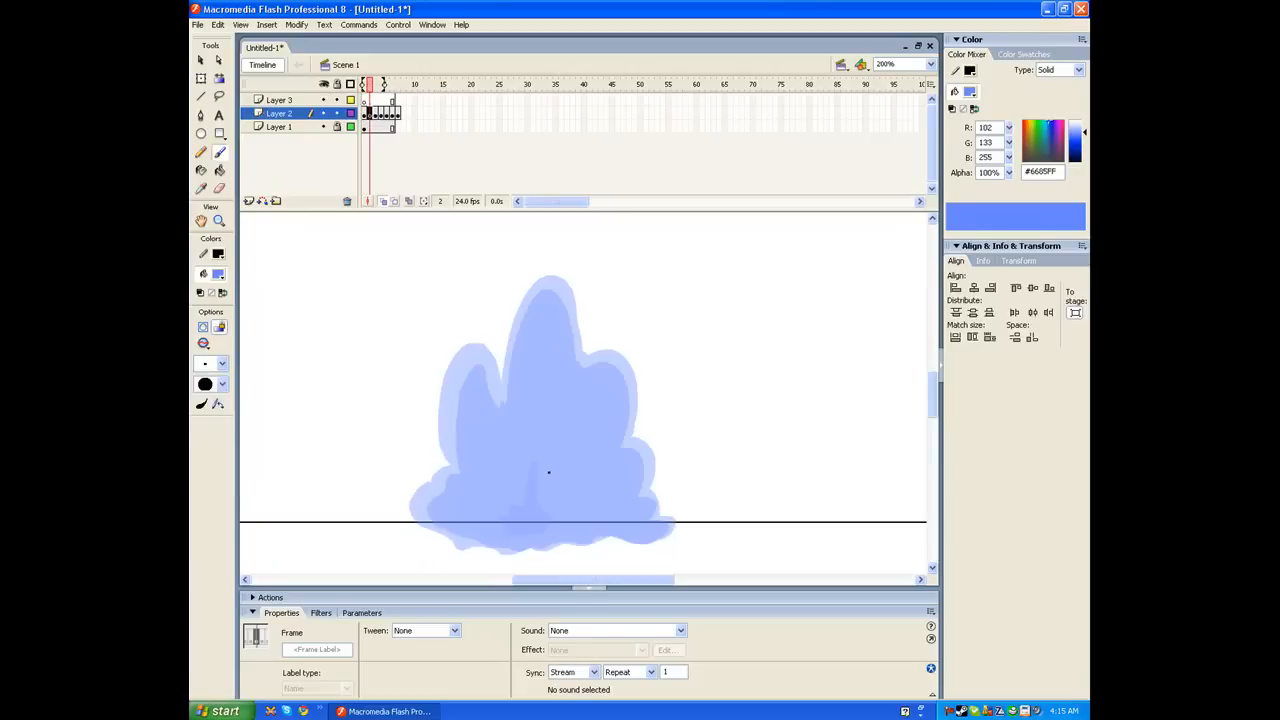
mouse_move(508, 538)
mouse_down()
mouse_move(474, 527)
mouse_move(470, 433)
mouse_move(485, 418)
mouse_move(510, 438)
mouse_move(549, 345)
mouse_move(597, 489)
mouse_up()
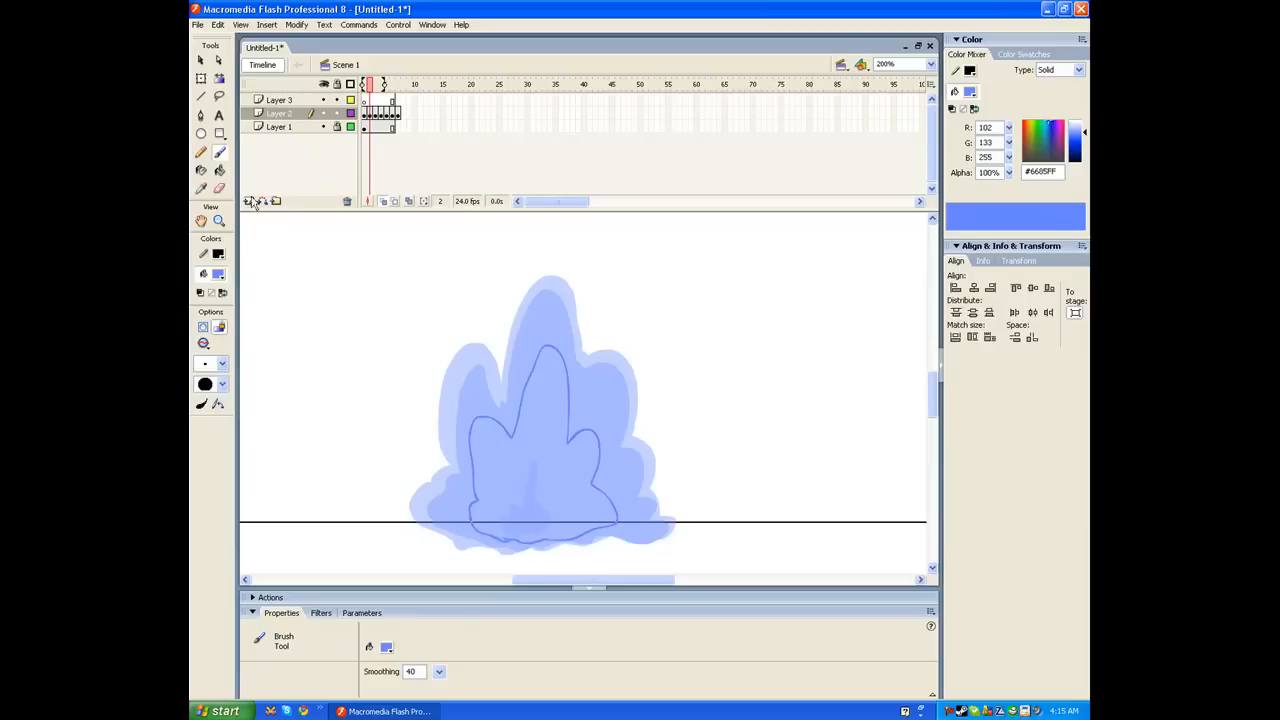
click(221, 170)
click(540, 466)
key(ctrl+Return)
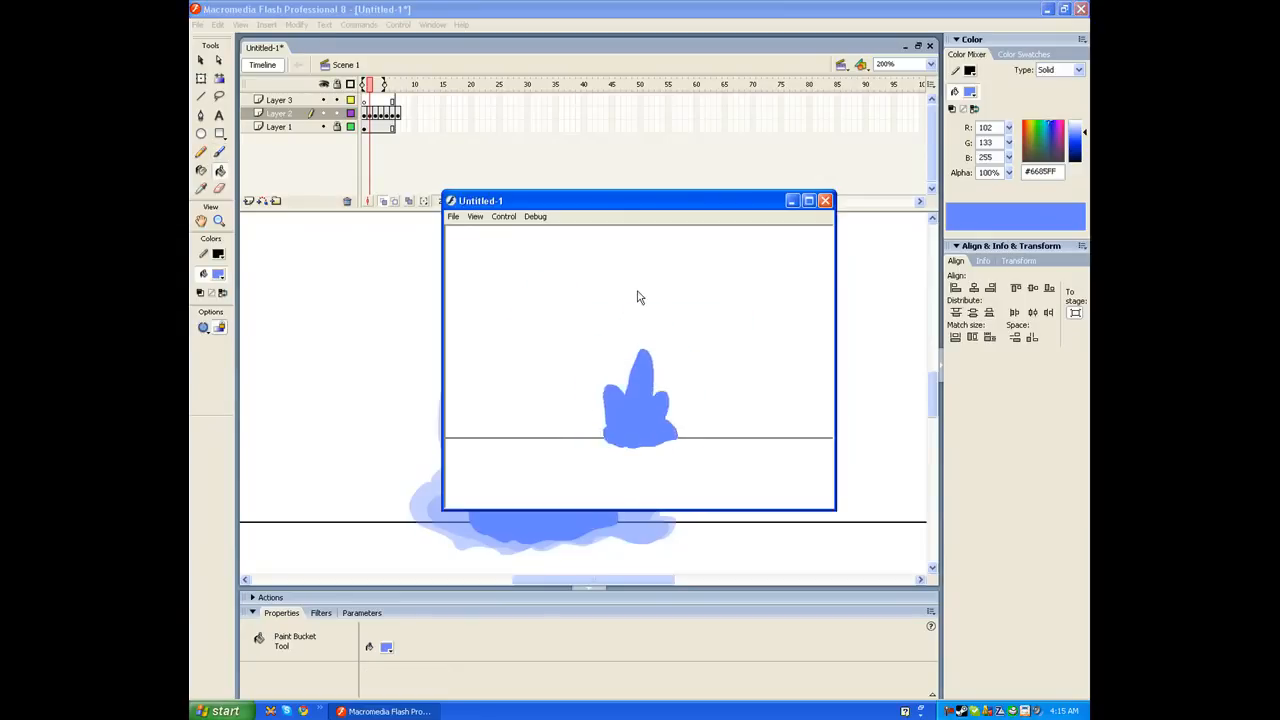
click(825, 201)
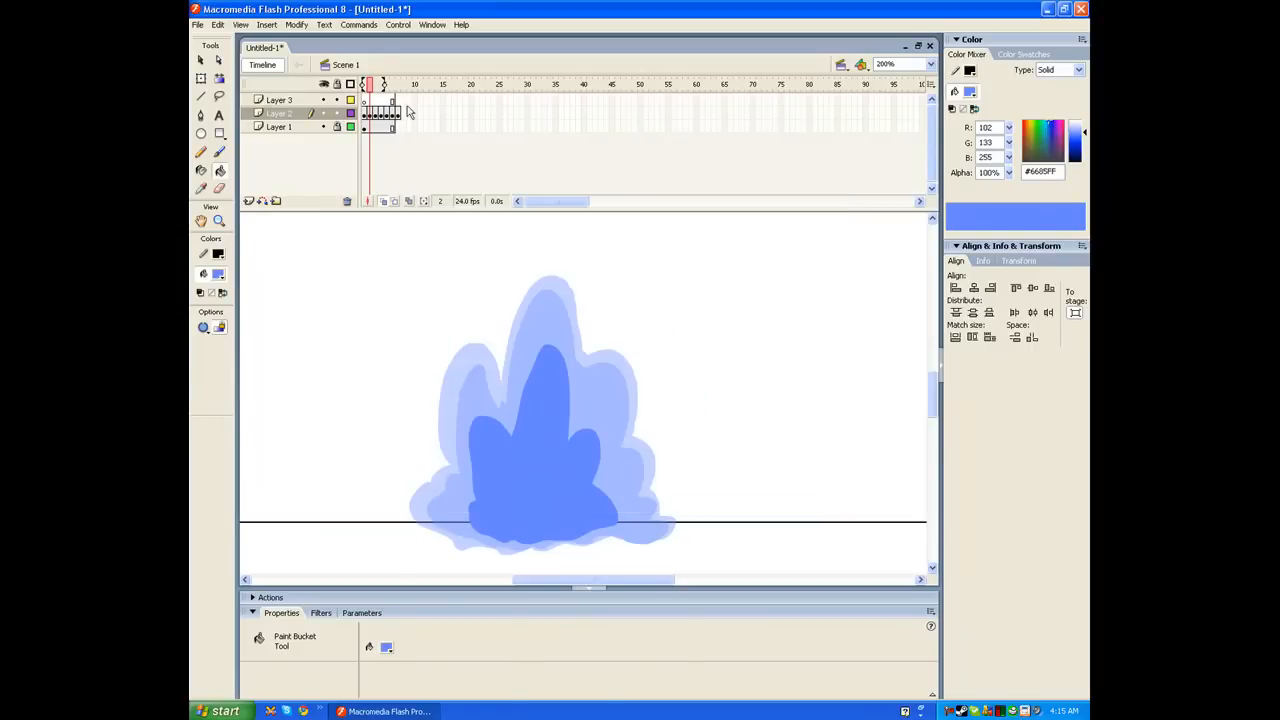
Extend all three layers to frame 18 and go to frame 8.
drag(407, 103, 460, 128)
key(F5)
click(381, 125)
drag(369, 101, 402, 116)
click(413, 113)
click(403, 127)
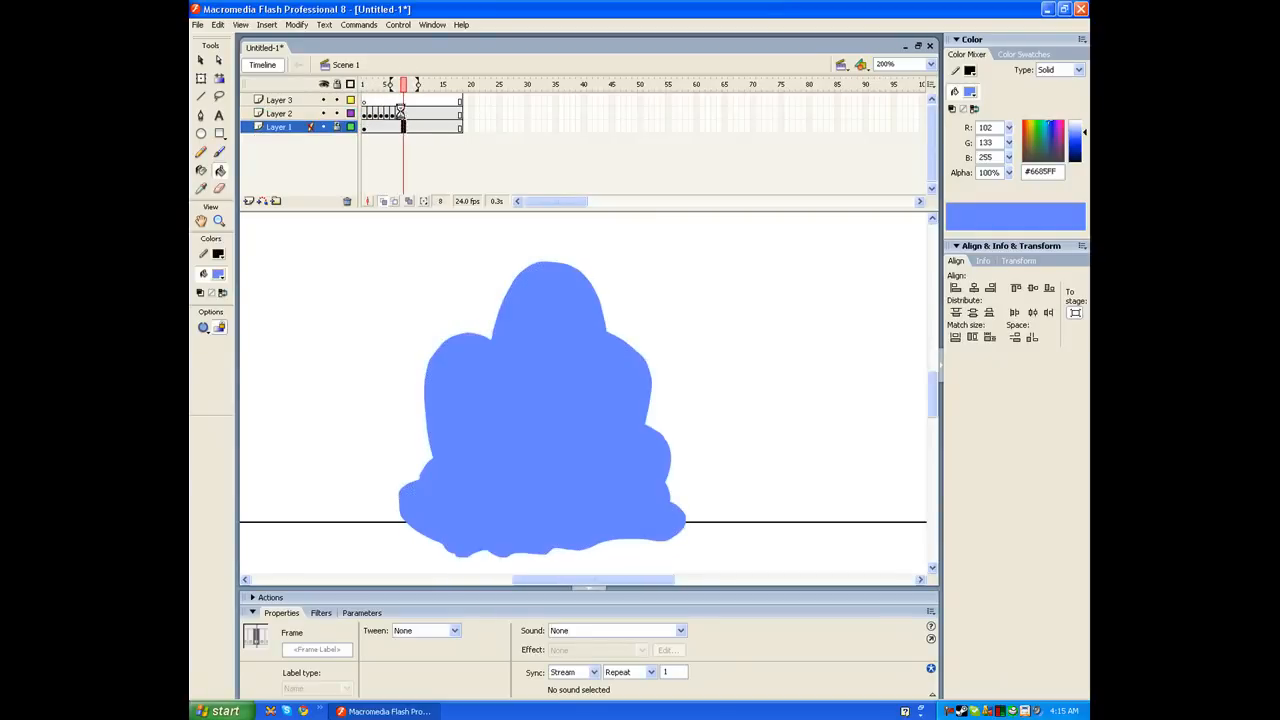
Add a blank keyframe at frame 8 of Layer 2 and outline a slightly larger splash over the onion-skinned shape.
click(399, 115)
click(219, 151)
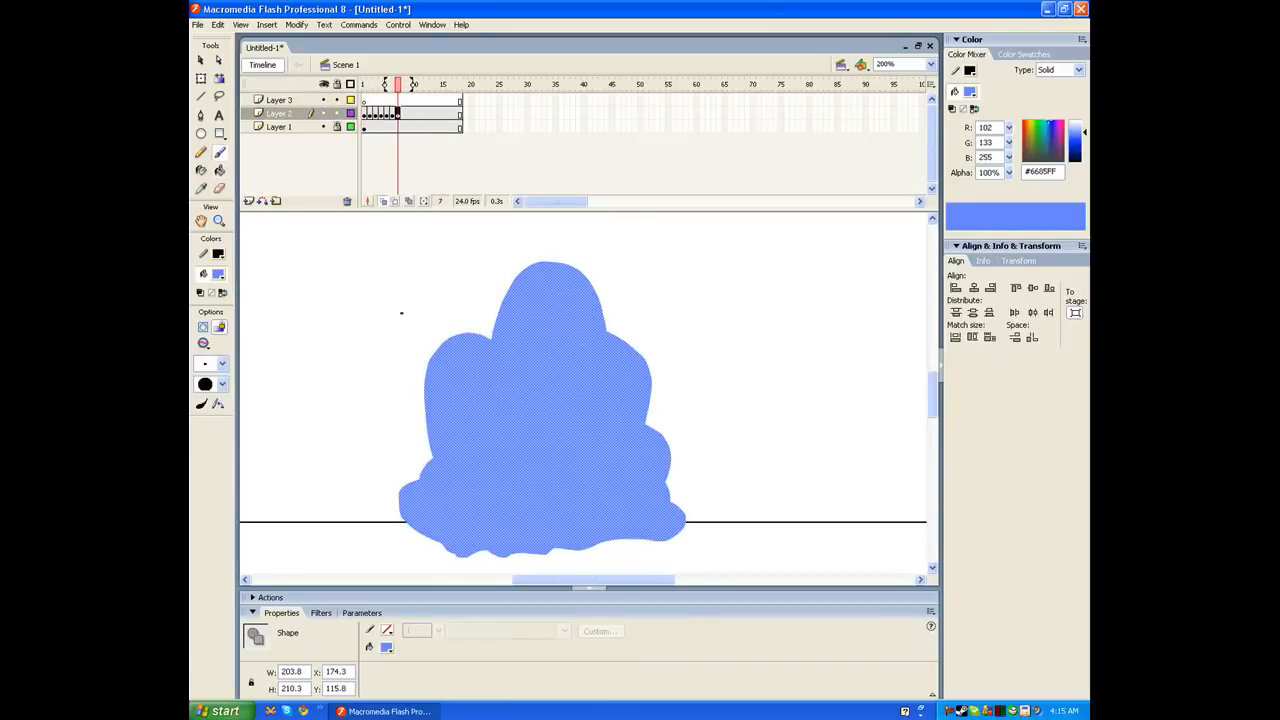
key(F7)
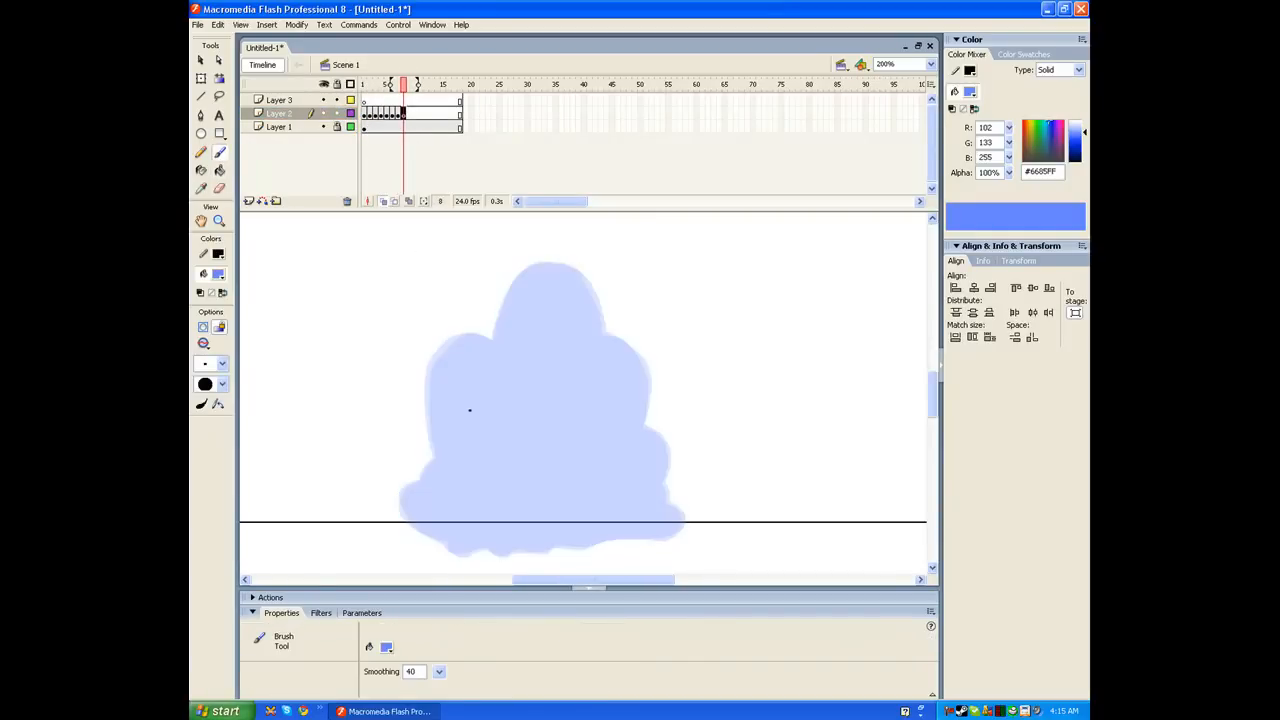
drag(495, 430, 513, 411)
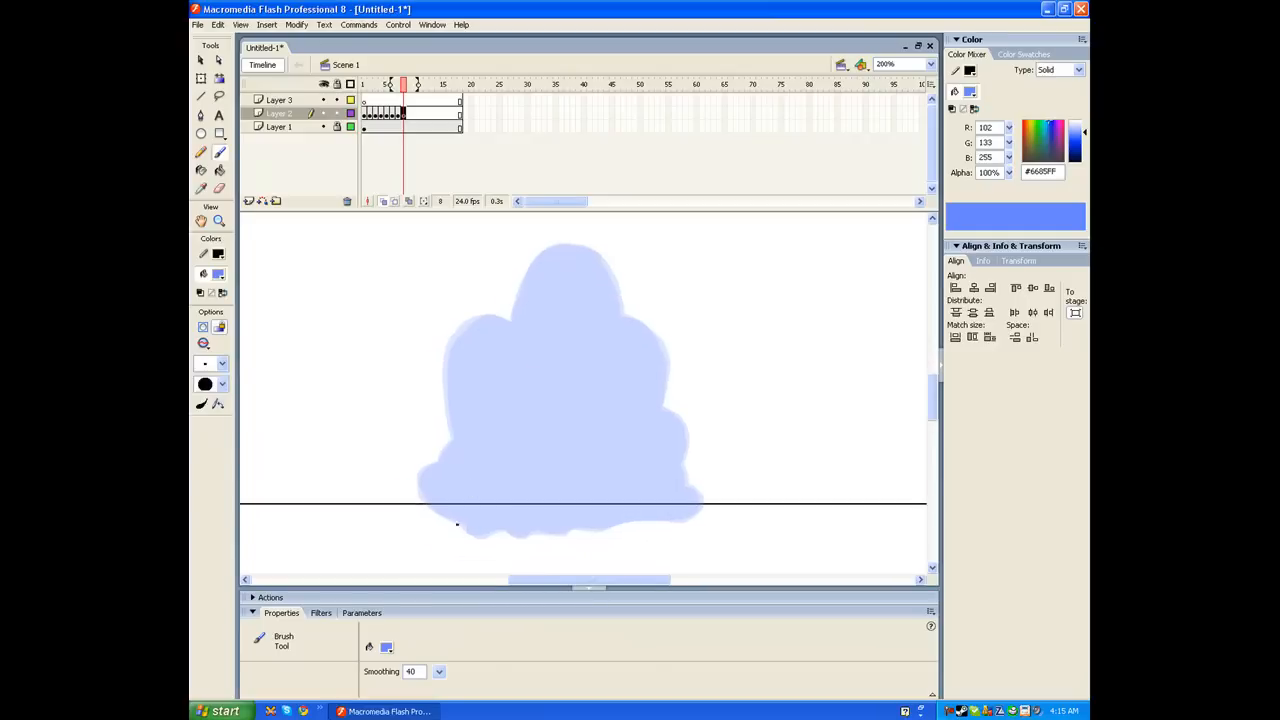
mouse_move(455, 524)
mouse_down()
mouse_move(418, 502)
mouse_move(412, 472)
mouse_move(451, 428)
mouse_move(440, 369)
mouse_move(450, 333)
mouse_move(506, 313)
mouse_up()
mouse_move(516, 316)
mouse_down()
mouse_move(485, 366)
mouse_move(490, 334)
mouse_move(530, 290)
mouse_move(596, 305)
mouse_move(613, 362)
mouse_up()
mouse_move(613, 362)
mouse_down()
mouse_move(582, 330)
mouse_move(612, 348)
mouse_move(618, 371)
mouse_move(607, 427)
mouse_move(633, 457)
mouse_move(629, 485)
mouse_move(602, 457)
mouse_move(623, 491)
mouse_move(615, 512)
mouse_move(596, 493)
mouse_move(581, 507)
mouse_move(572, 476)
mouse_move(536, 508)
mouse_move(521, 481)
mouse_move(474, 497)
mouse_up()
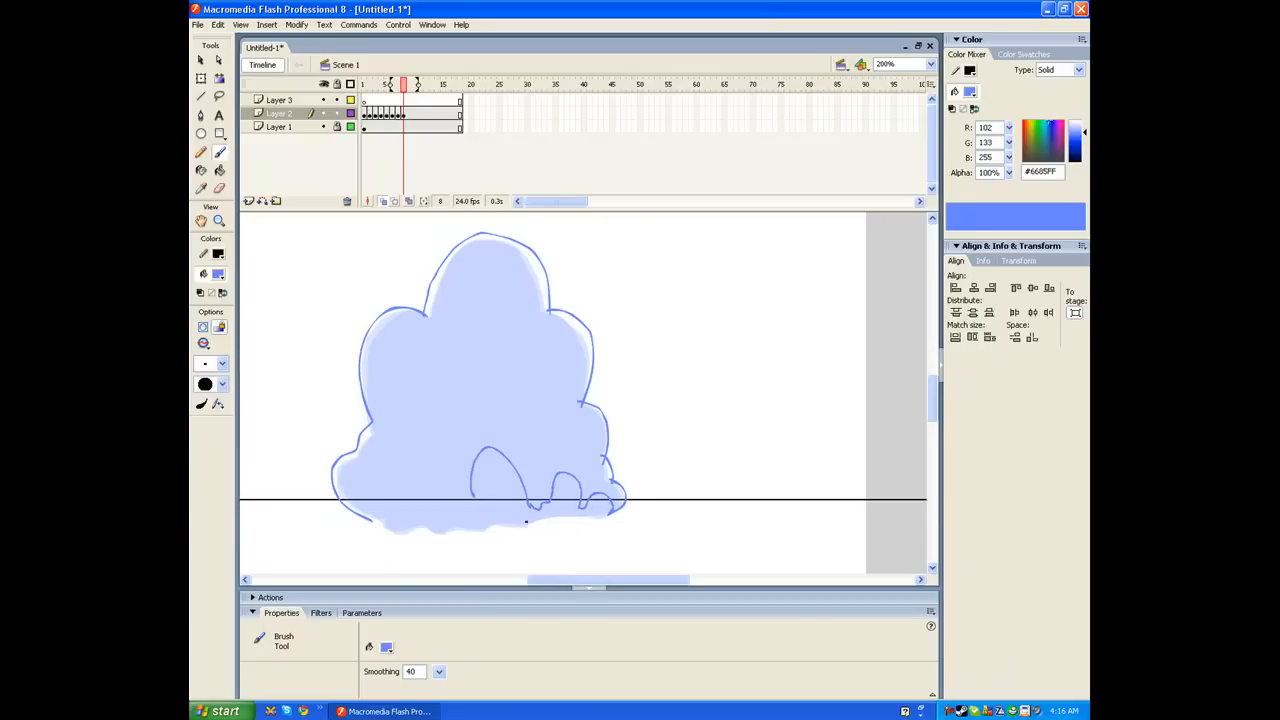
Complete the frame 8 outline with arched openings along the splash's base, fill it with blue and return to the Brush tool.
mouse_move(511, 543)
mouse_down()
mouse_move(488, 465)
mouse_move(469, 518)
mouse_move(445, 468)
mouse_move(406, 512)
mouse_move(360, 505)
mouse_up()
key(ctrl+z)
key(ctrl+z)
key(ctrl+z)
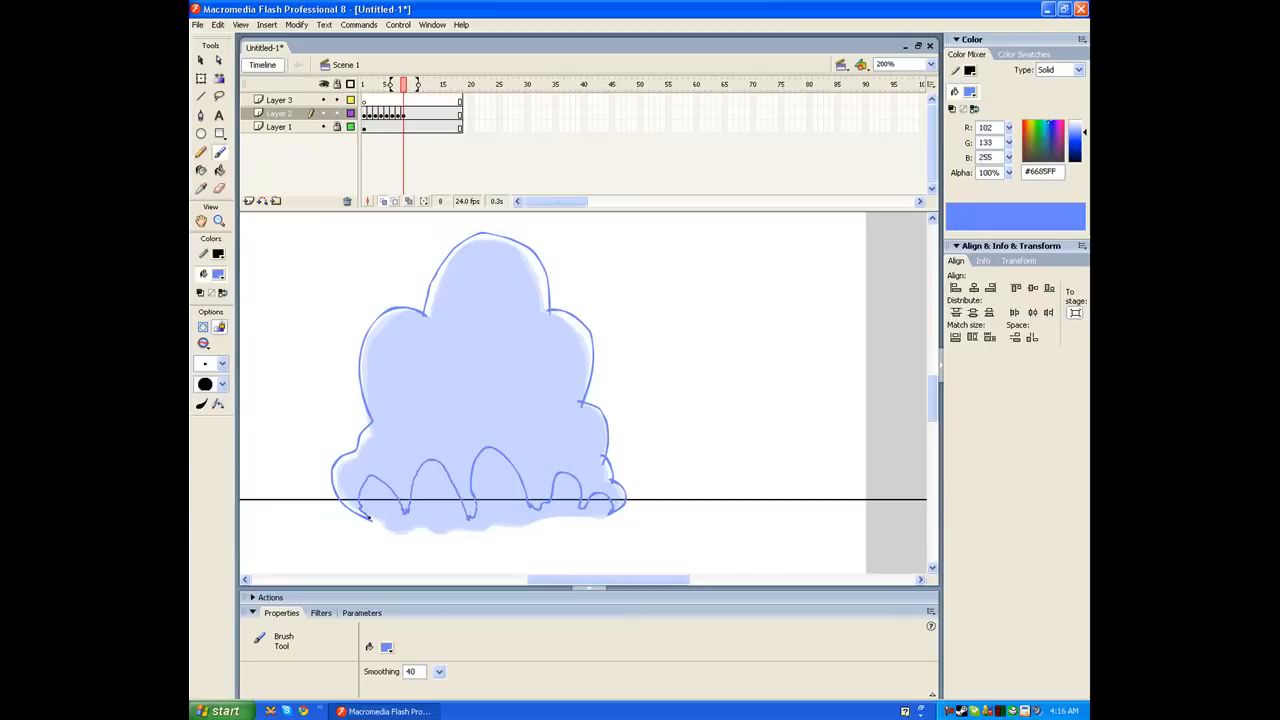
click(220, 170)
click(526, 344)
click(220, 152)
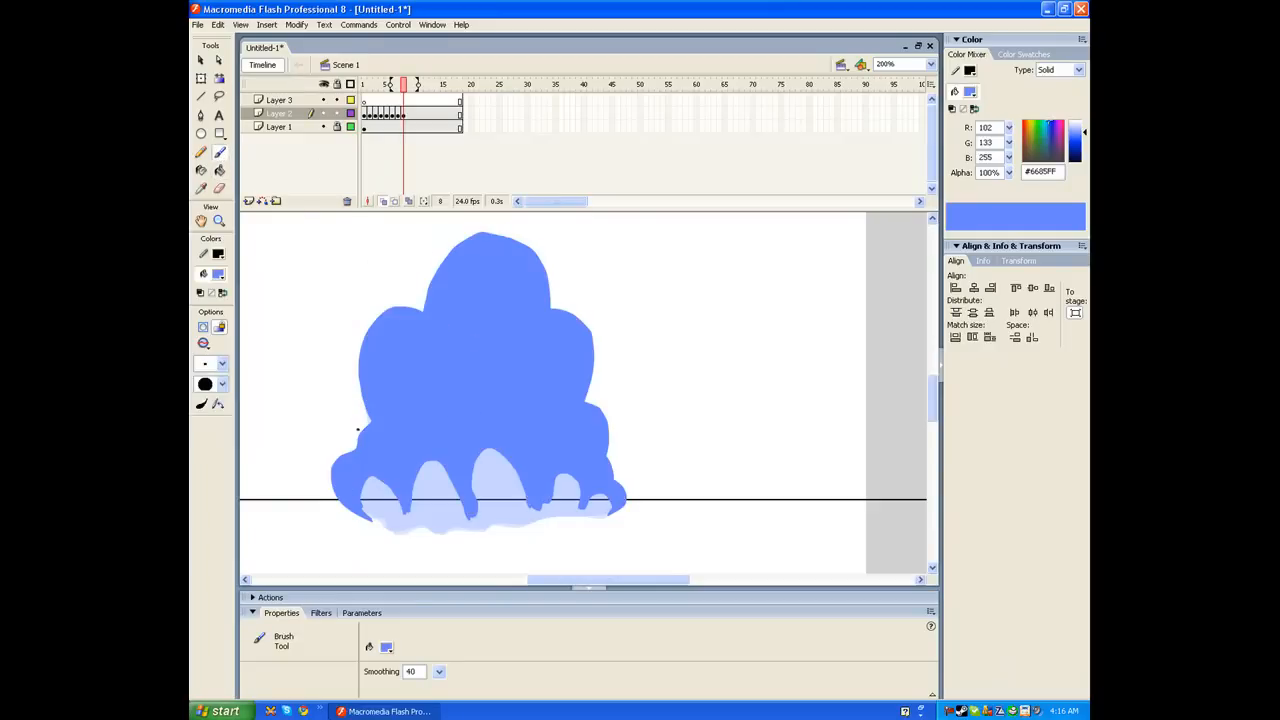
mouse_move(342, 530)
mouse_down()
mouse_move(321, 508)
mouse_move(608, 411)
mouse_up()
key(ctrl+z)
drag(436, 476, 435, 477)
key(v)
key(b)
Add a blank keyframe at frame 9 of Layer 2 and outline the splash with taller arched openings at its base.
key(F7)
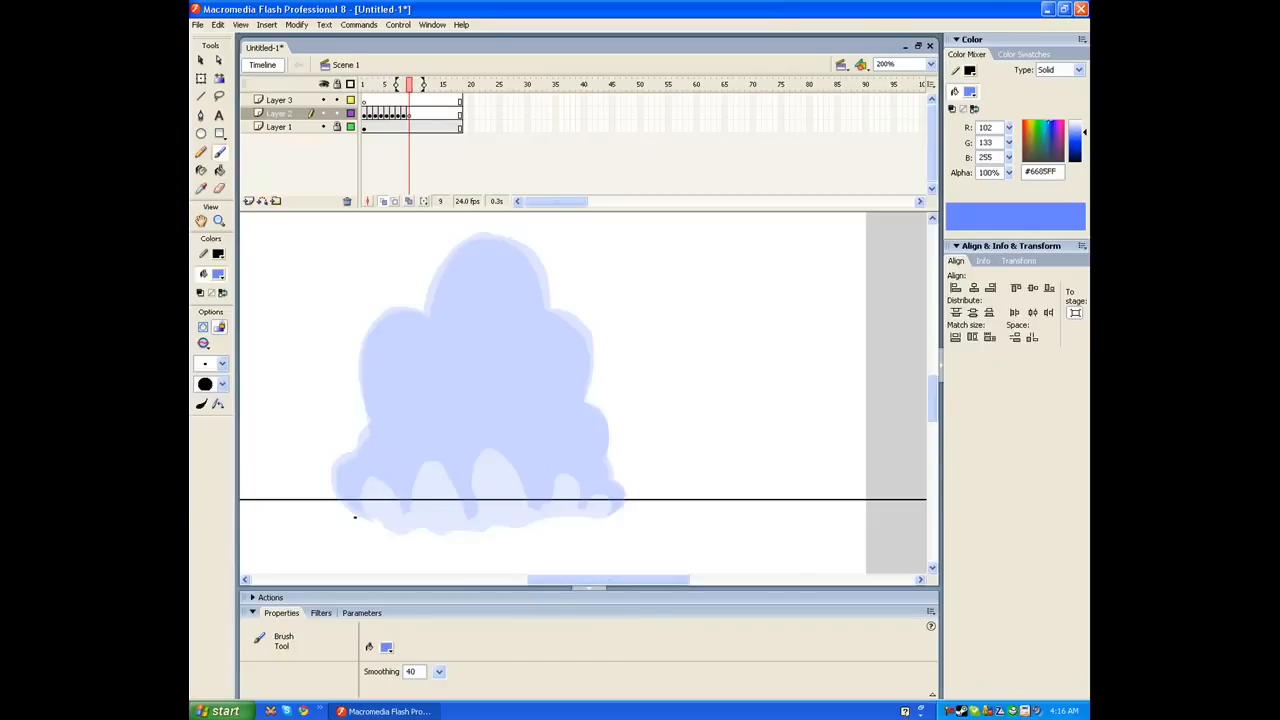
key(ctrl+z)
mouse_move(330, 483)
mouse_down()
mouse_move(368, 460)
mouse_move(403, 490)
mouse_move(407, 457)
mouse_move(437, 449)
mouse_move(465, 484)
mouse_up()
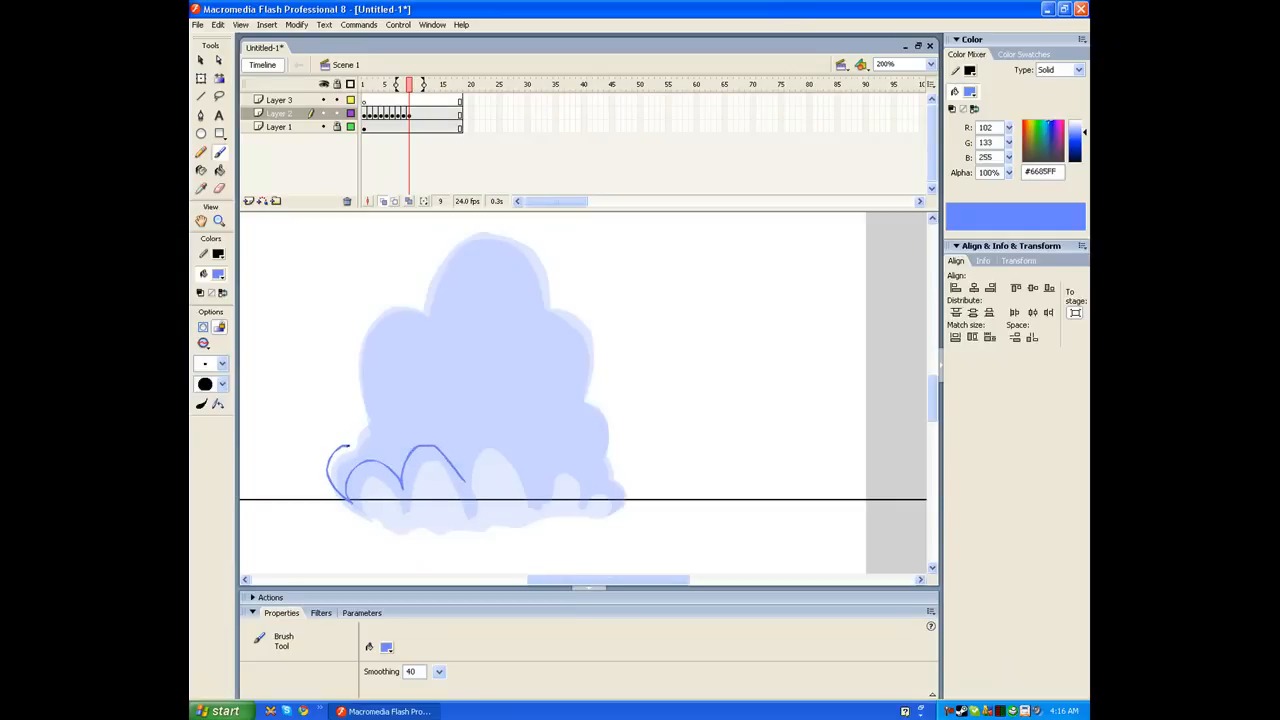
drag(349, 447, 370, 420)
scroll(385, 418, up, 2)
mouse_move(364, 469)
mouse_down()
mouse_move(358, 384)
mouse_move(392, 356)
mouse_move(426, 359)
mouse_move(406, 422)
mouse_move(410, 360)
mouse_move(453, 329)
mouse_move(489, 335)
mouse_move(528, 394)
mouse_move(563, 409)
mouse_move(570, 485)
mouse_up()
scroll(391, 403, up, 2)
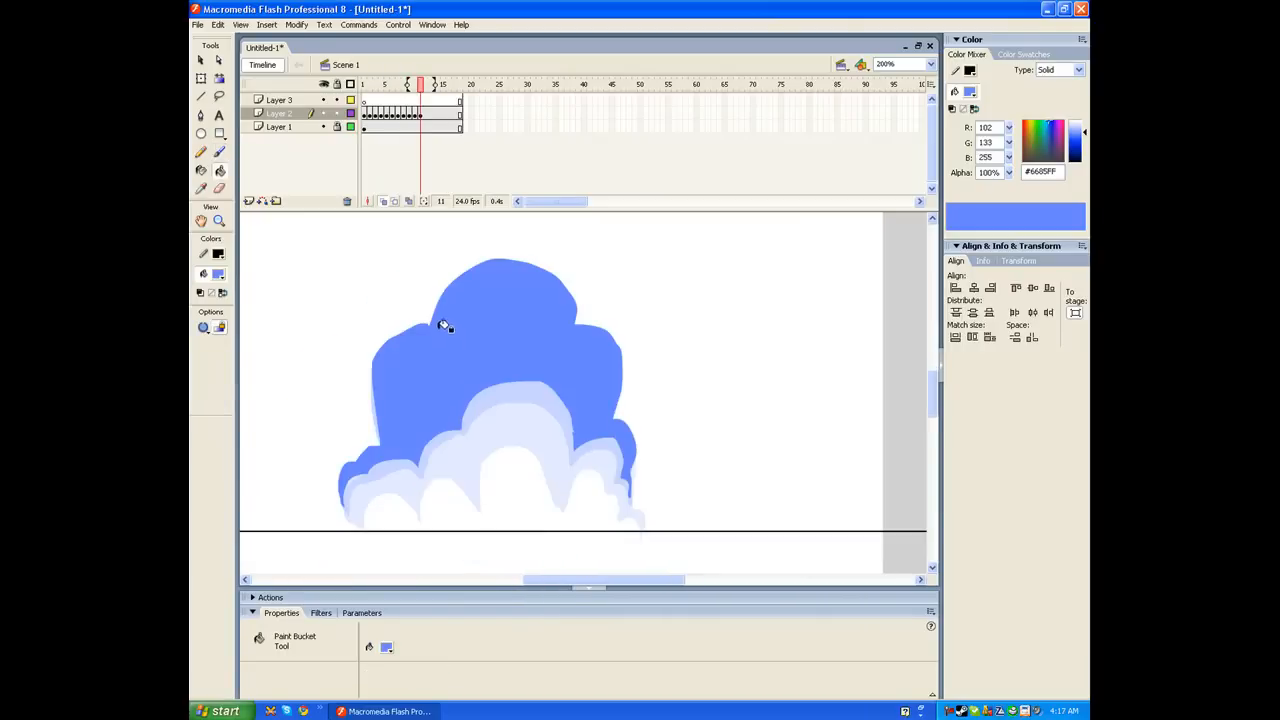
Preview the animation with Test Movie and add a blank keyframe at frame 12 of Layer 2 for the Brush tool.
key(ctrl+Return)
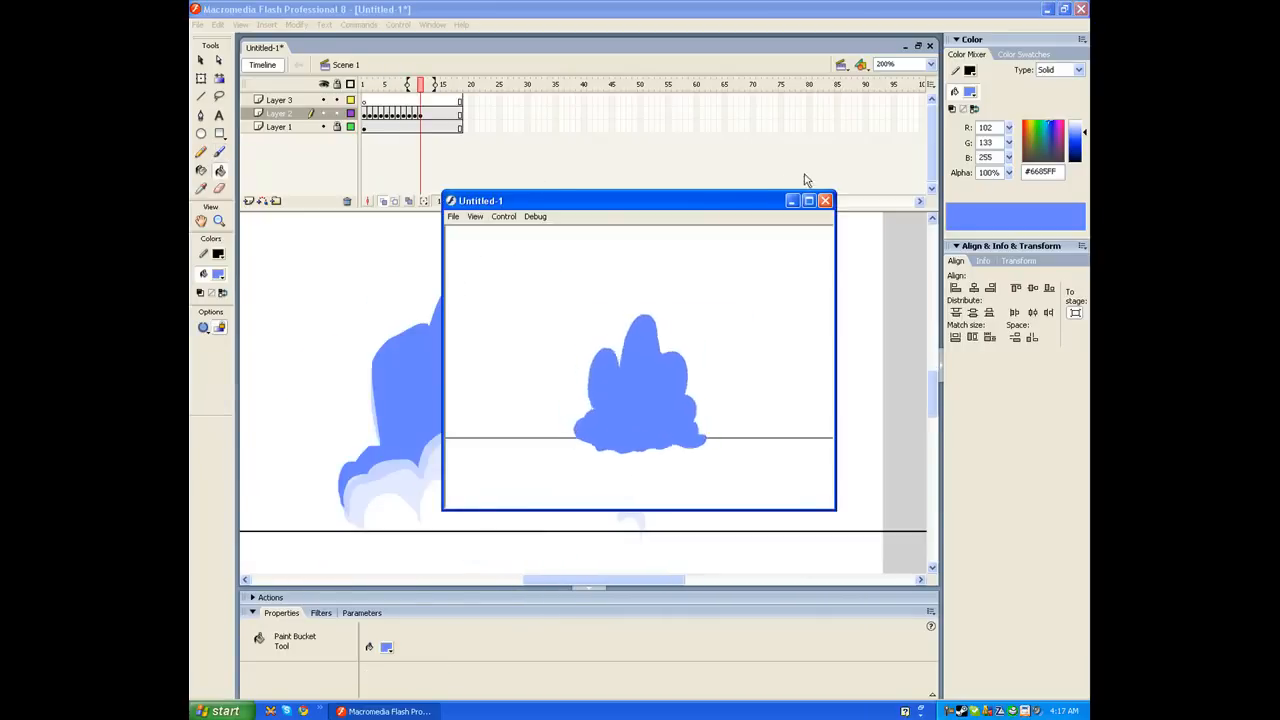
click(825, 202)
click(220, 152)
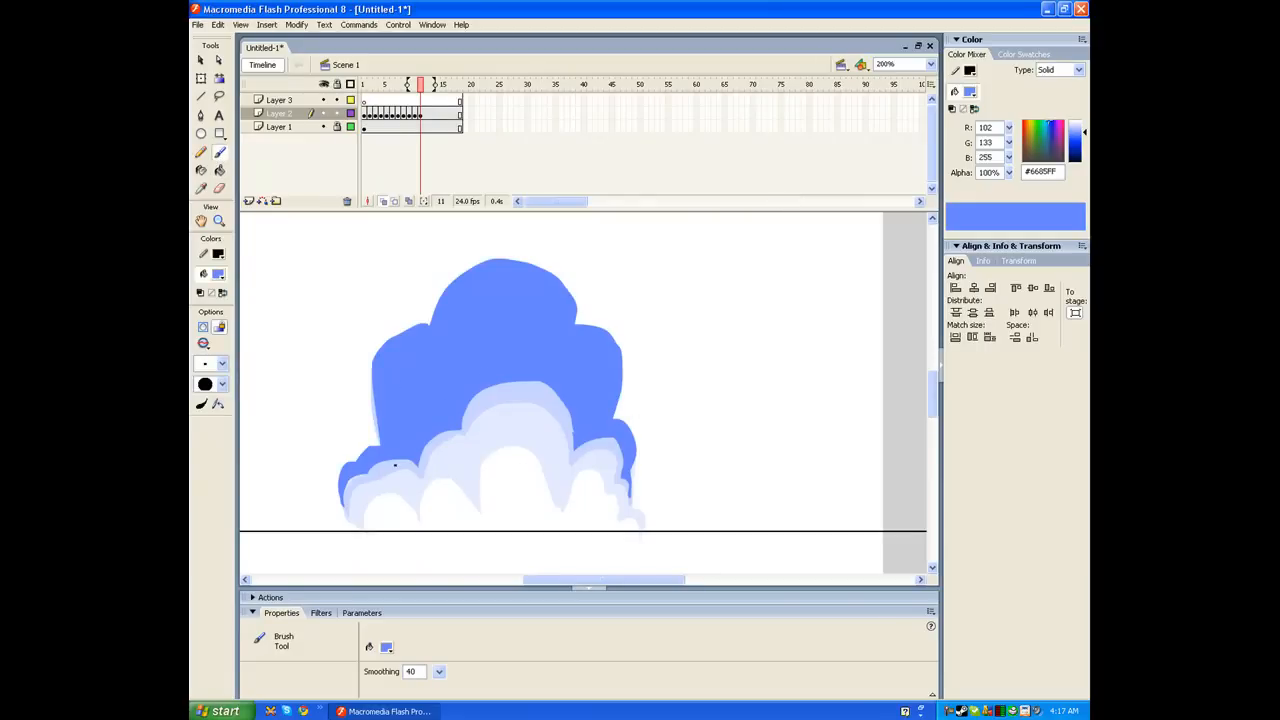
key(period)
drag(421, 398, 467, 410)
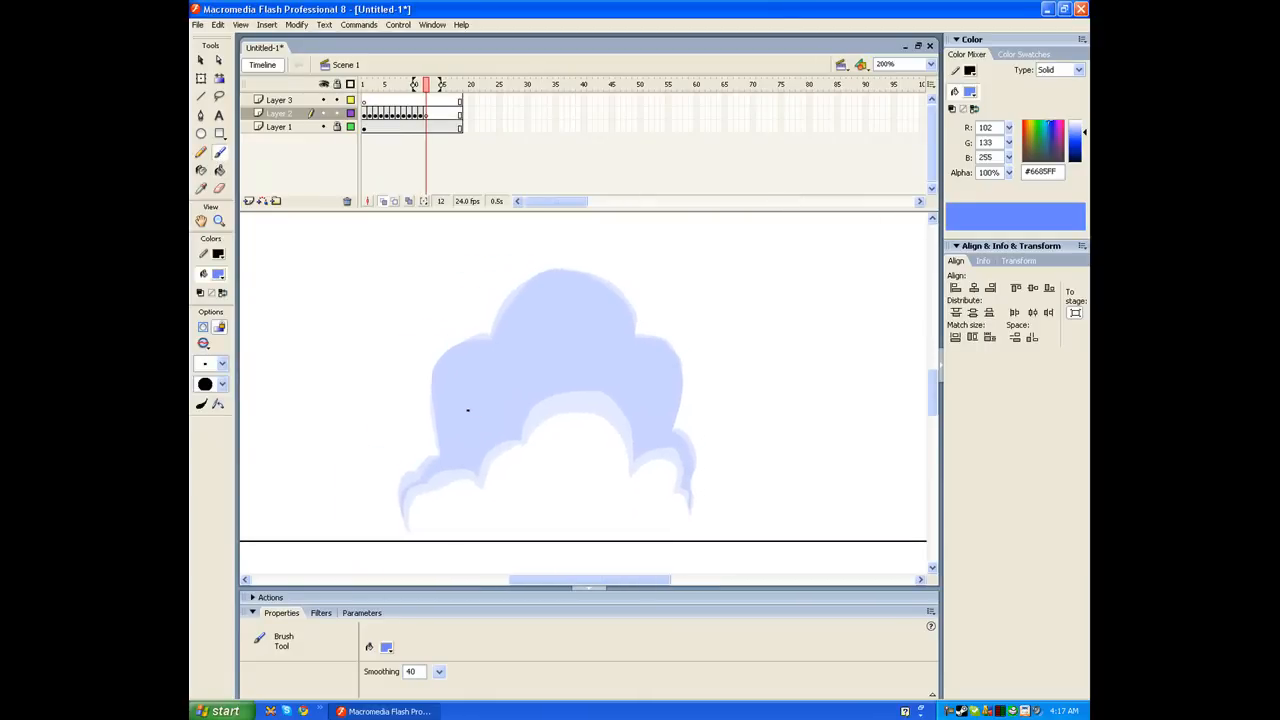
Mark the joints of the splash's lower side lobes with black brush strokes on a new keyframe at frame 11 of Layer 3.
key(comma)
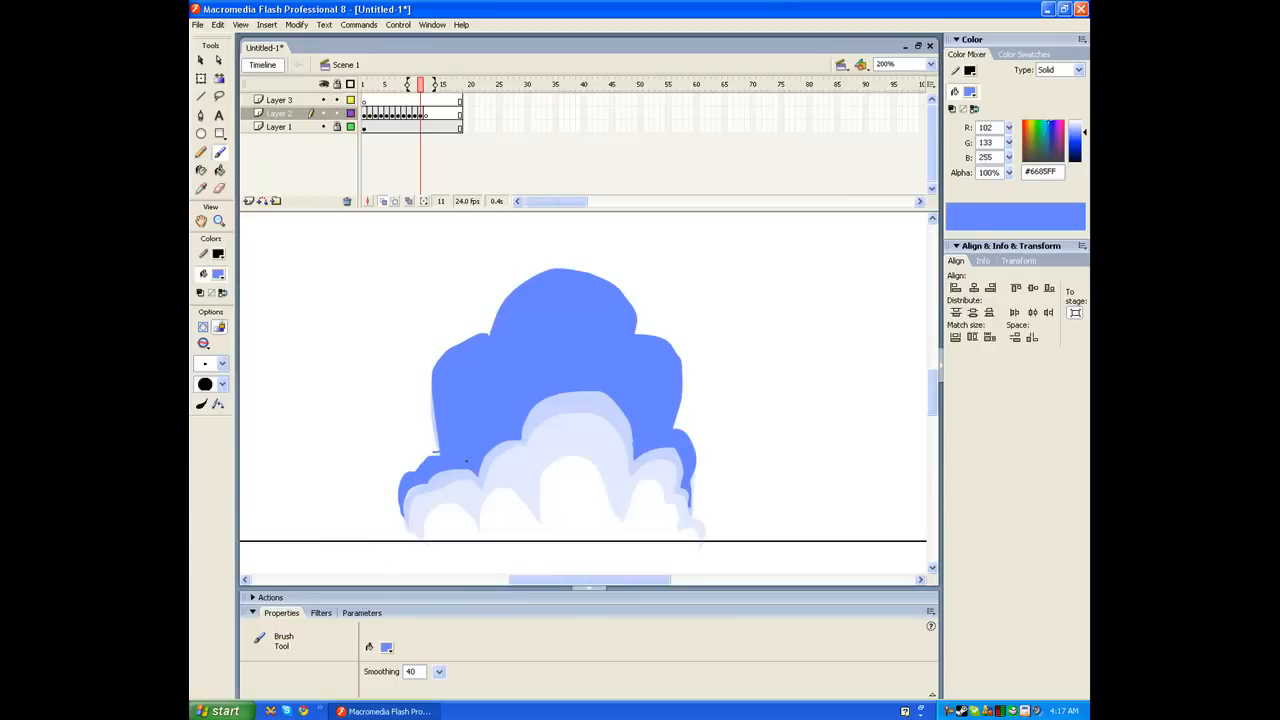
click(424, 101)
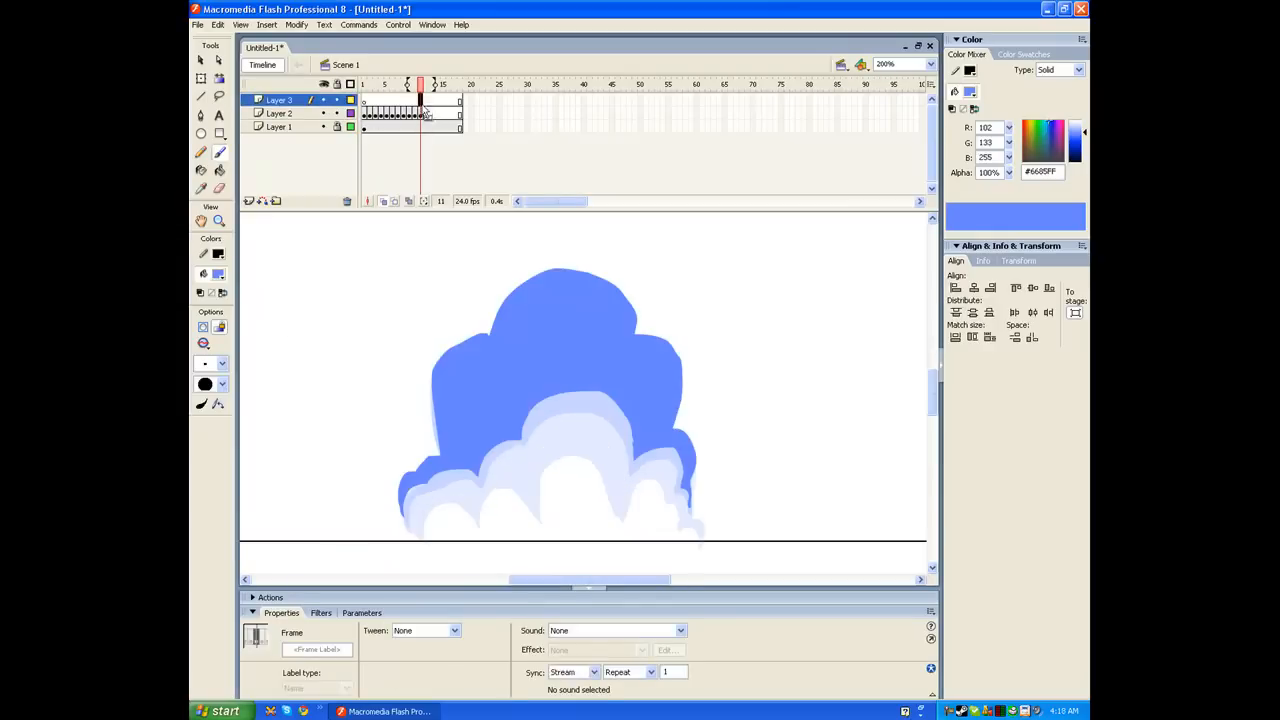
click(218, 274)
click(222, 310)
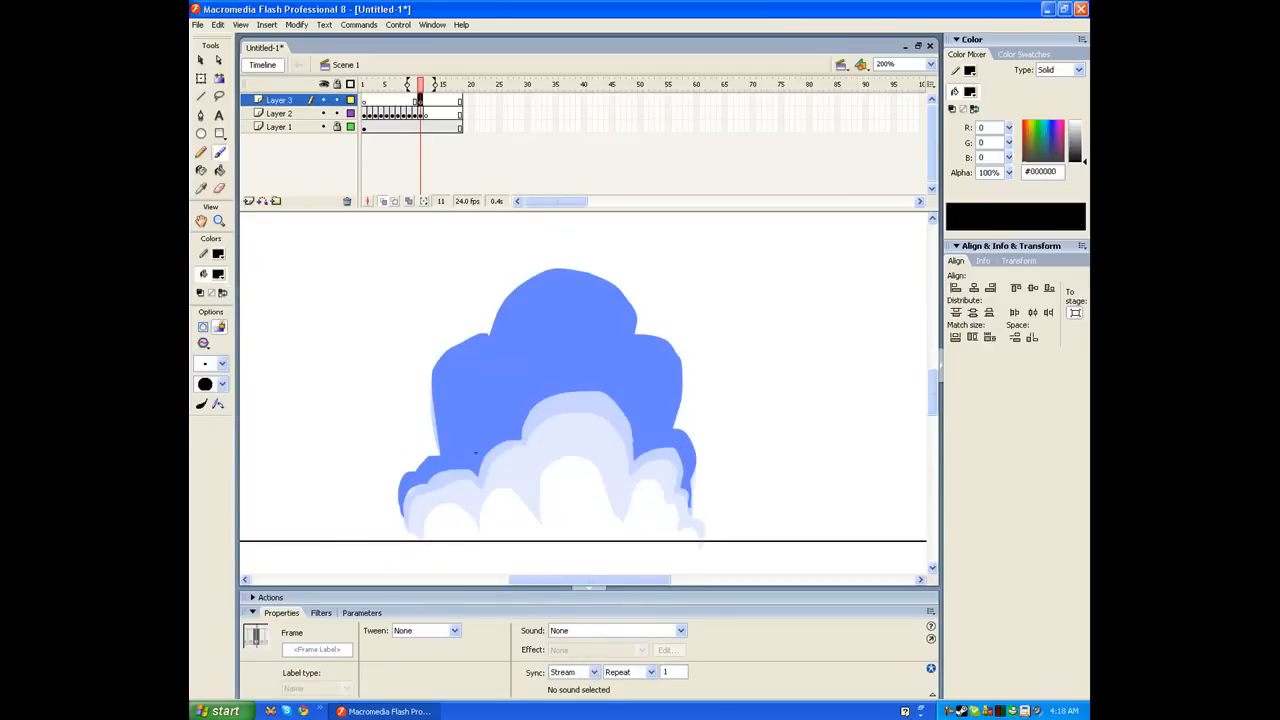
drag(436, 458, 436, 457)
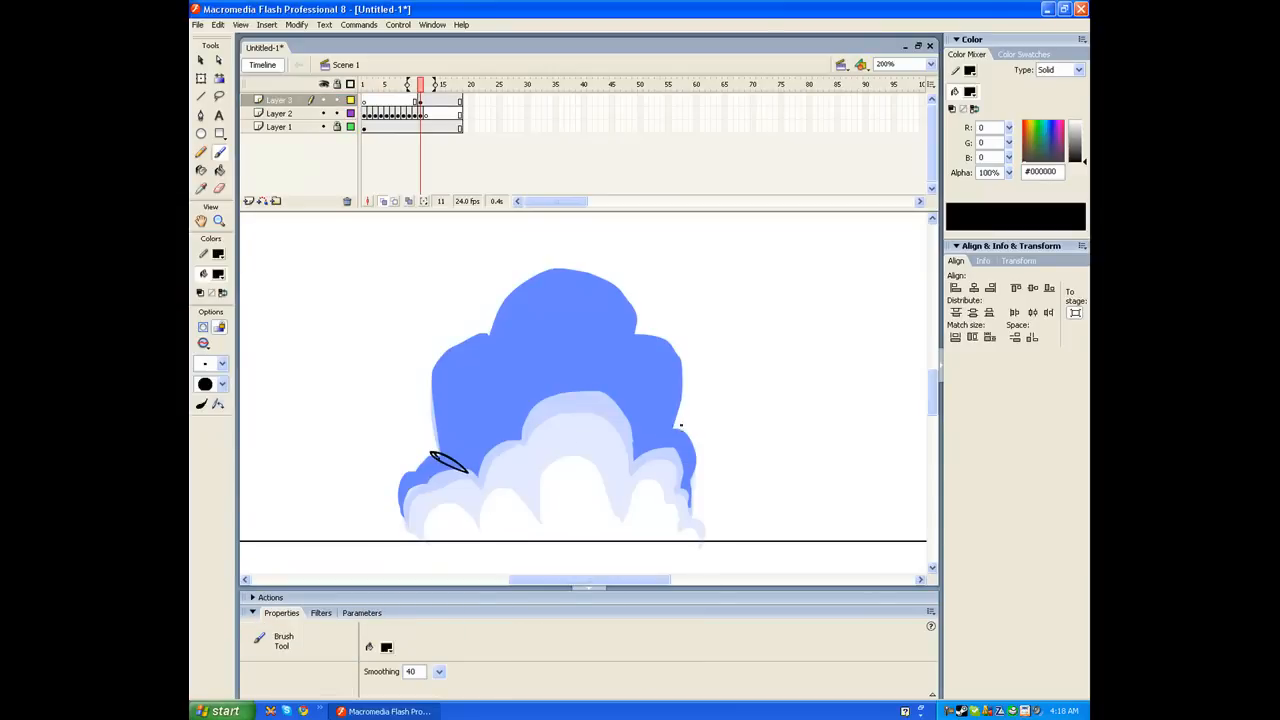
drag(681, 425, 624, 464)
mouse_move(684, 426)
mouse_down()
mouse_move(678, 500)
mouse_move(682, 430)
mouse_up()
mouse_move(642, 490)
mouse_down()
mouse_move(722, 432)
mouse_move(708, 447)
mouse_up()
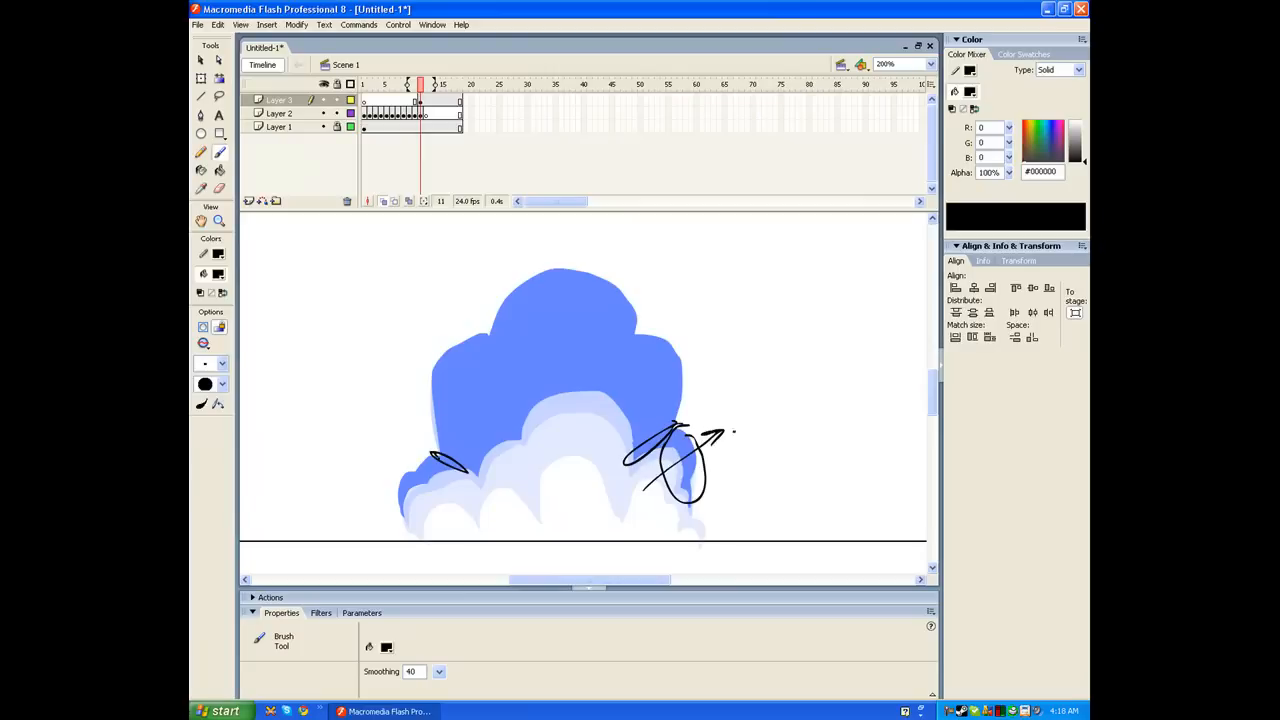
Undo the black brush marks around the splash's lower side lobes.
key(ctrl+z)
key(ctrl+z)
key(ctrl+z)
key(ctrl+z)
key(ctrl+z)
key(ctrl+z)
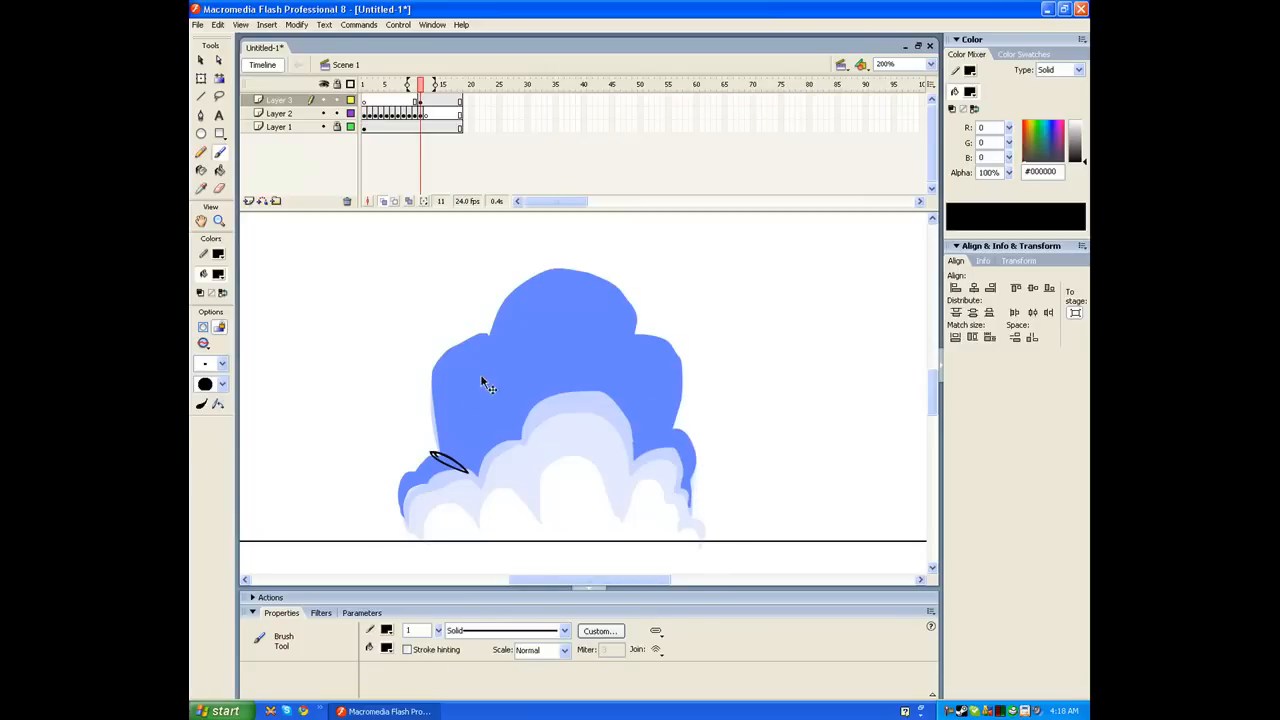
key(ctrl+z)
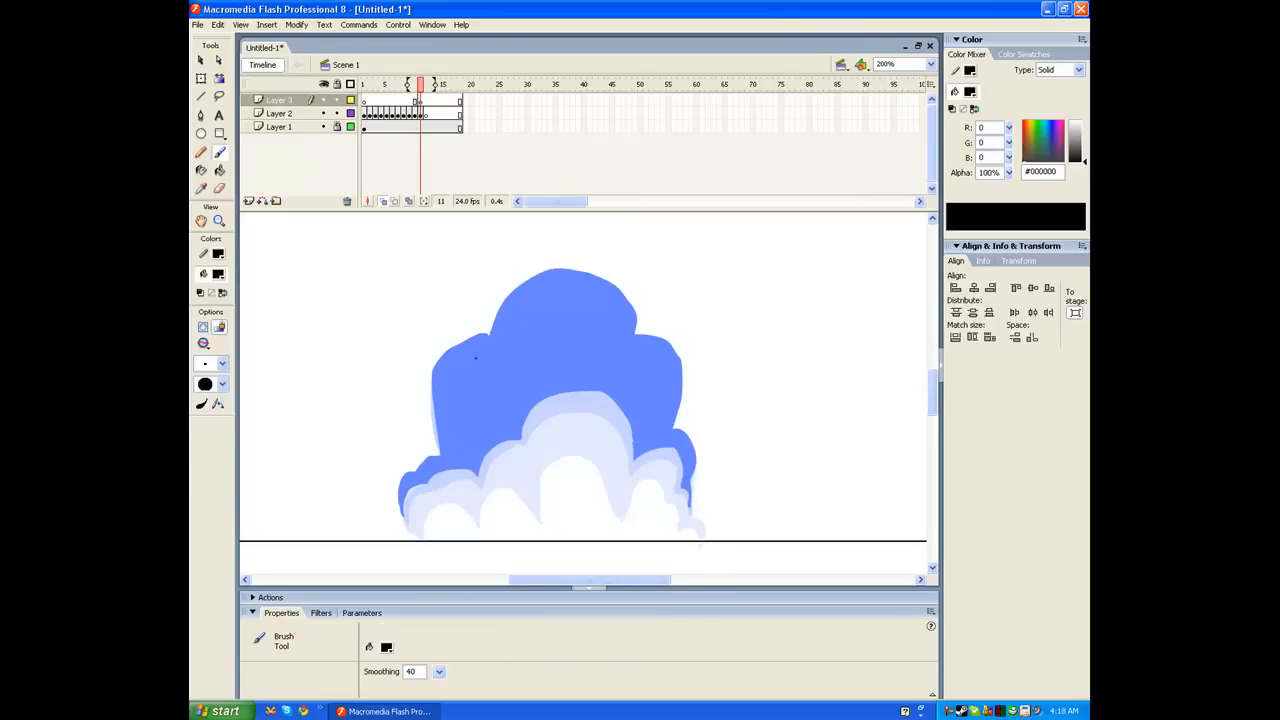
Circle the upper-left lobe and the notch beside the right lobe in black, and undo both circles.
drag(441, 348, 455, 340)
drag(632, 305, 660, 345)
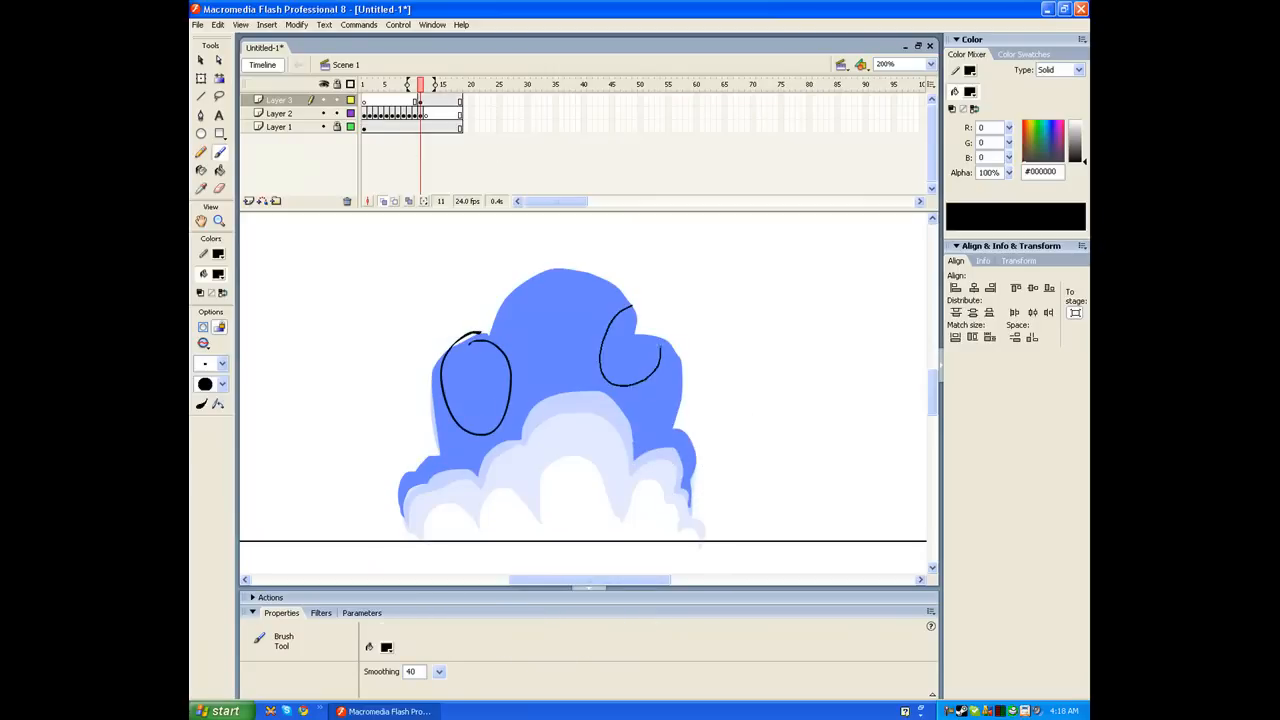
key(ctrl+z)
key(ctrl+z)
Clear the keyframe at frame 11 of Layer 3.
click(421, 102)
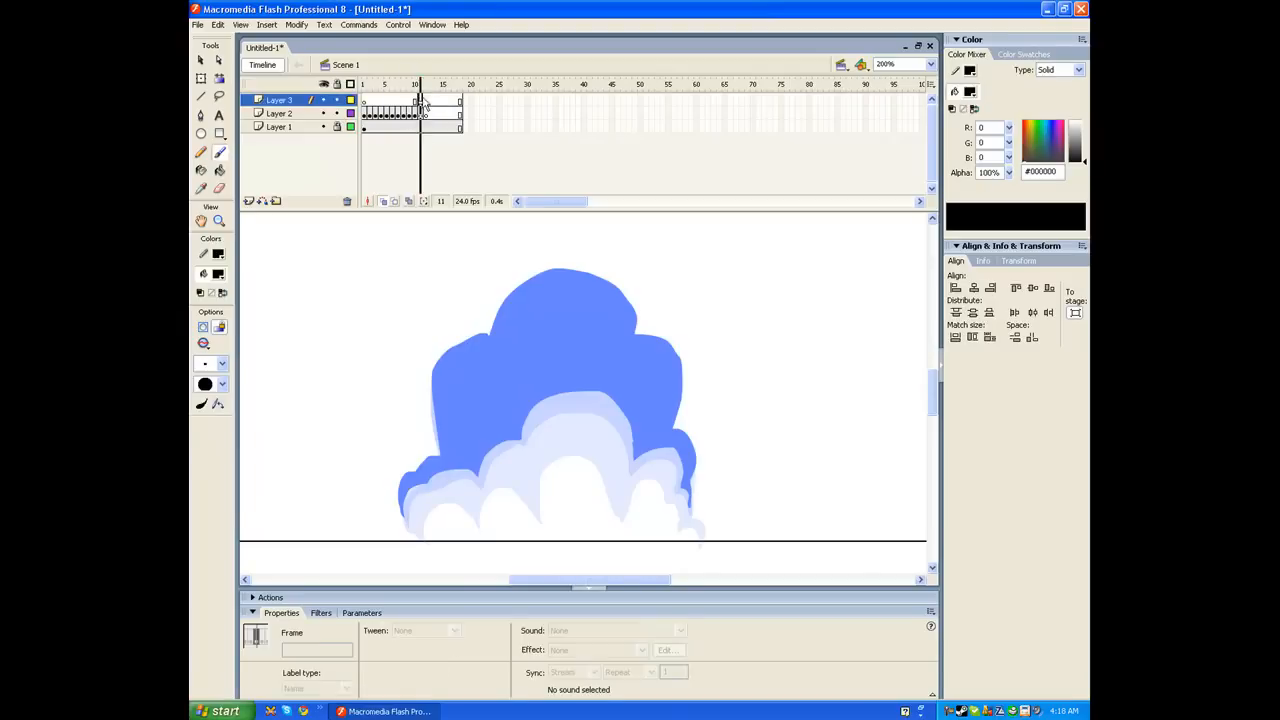
right_click(423, 101)
click(472, 181)
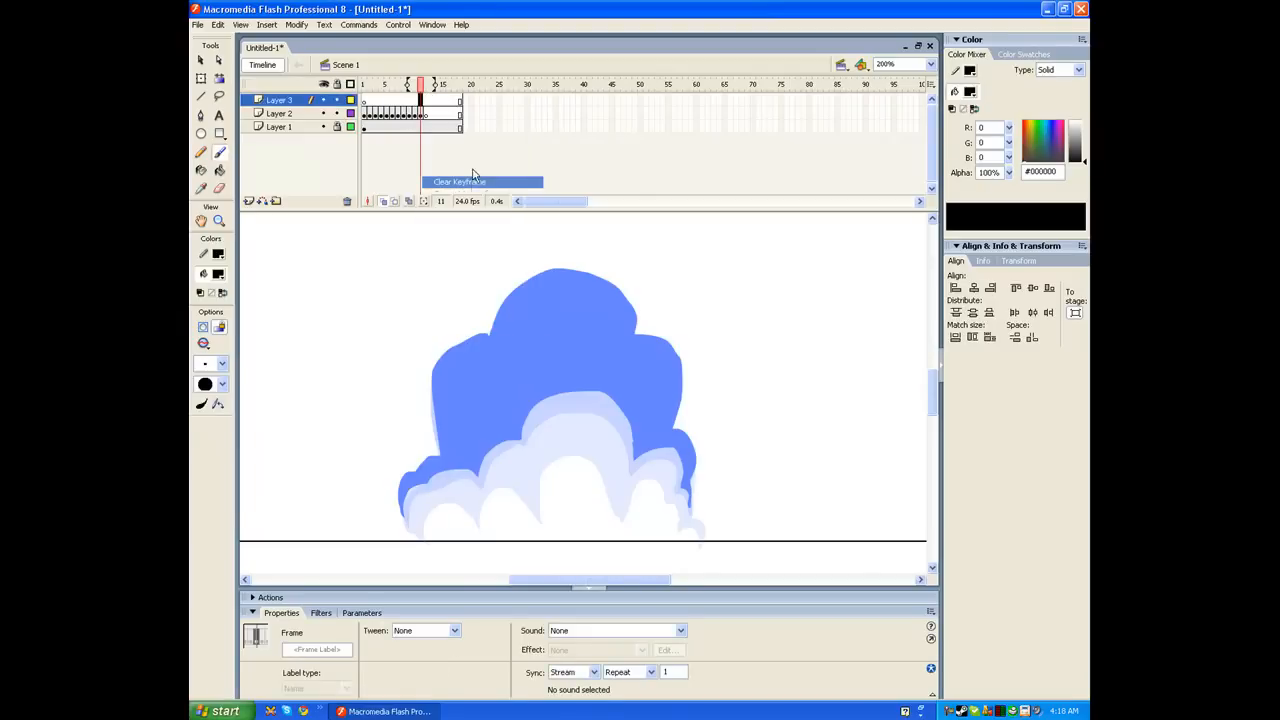
Sample the splash's blue with the Eyedropper and return to frame 12 of Layer 2 with the Brush tool.
click(426, 113)
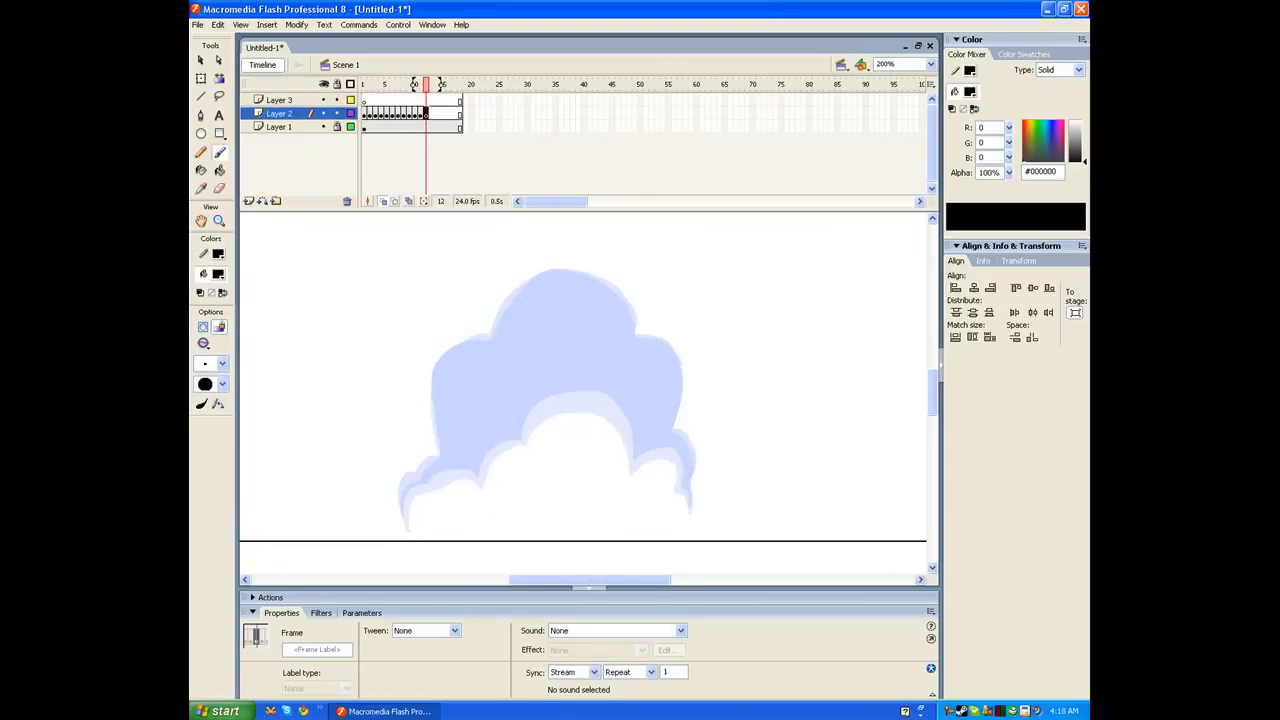
click(203, 188)
click(536, 338)
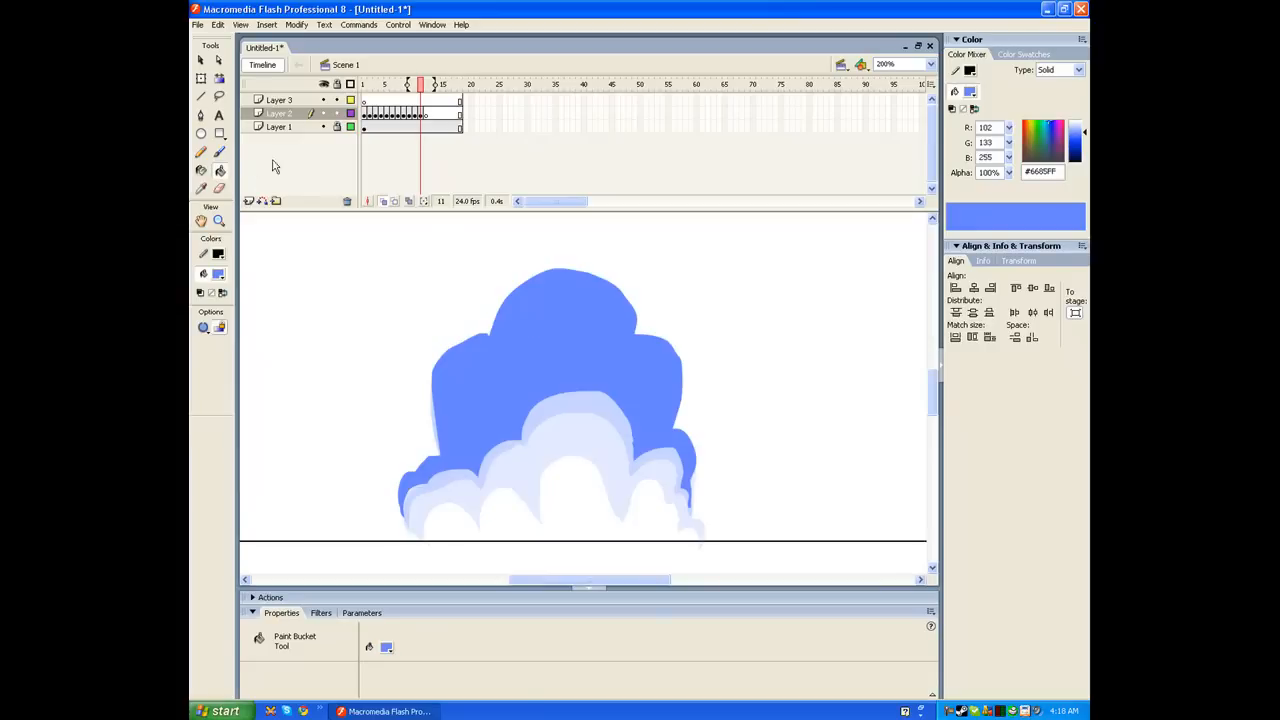
click(219, 152)
key(.)
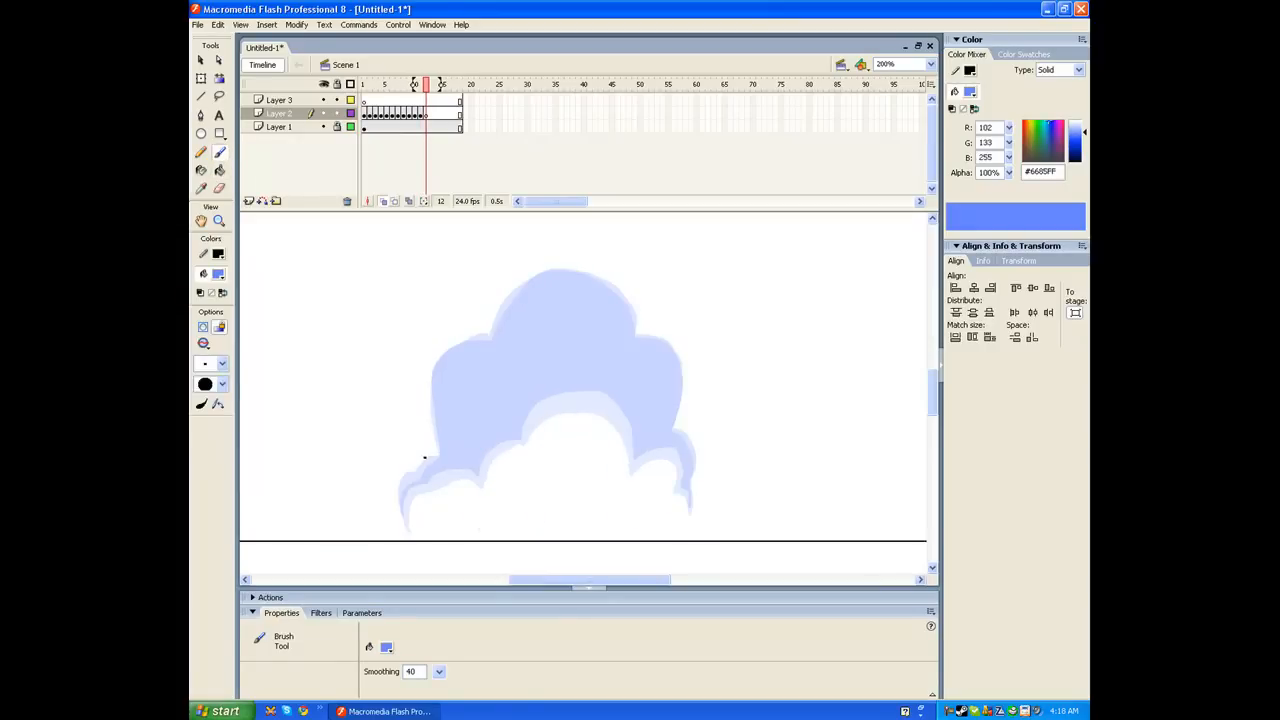
Outline a detached left fragment, the main splash's left edge and its two inner arches at frame 12.
key(ctrl+z)
mouse_move(398, 473)
mouse_down()
mouse_move(452, 454)
mouse_move(425, 446)
mouse_move(408, 462)
mouse_up()
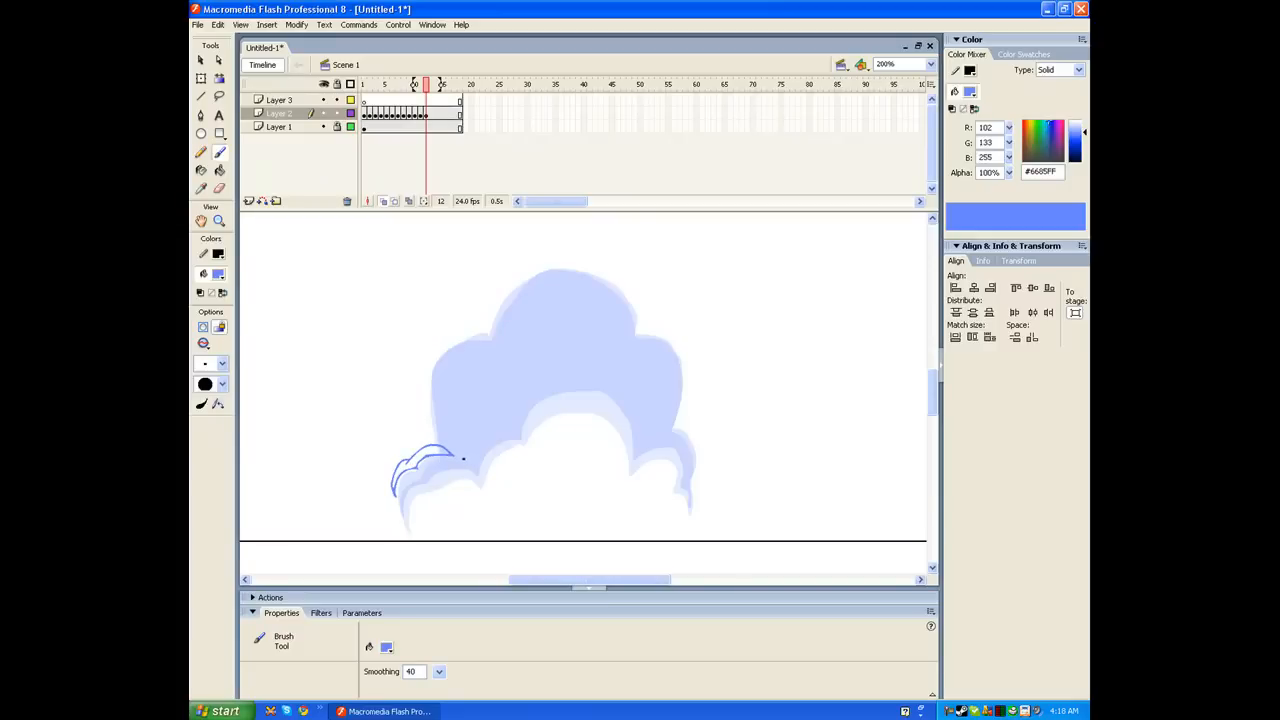
mouse_move(445, 344)
mouse_down()
mouse_move(431, 398)
mouse_move(457, 451)
mouse_up()
mouse_move(479, 473)
mouse_down()
mouse_move(522, 424)
mouse_move(480, 435)
mouse_move(509, 417)
mouse_move(463, 454)
mouse_move(469, 463)
mouse_move(470, 400)
mouse_move(511, 418)
mouse_move(548, 354)
mouse_move(610, 351)
mouse_move(640, 384)
mouse_move(646, 438)
mouse_up()
key(ctrl+z)
key(ctrl+z)
key(ctrl+z)
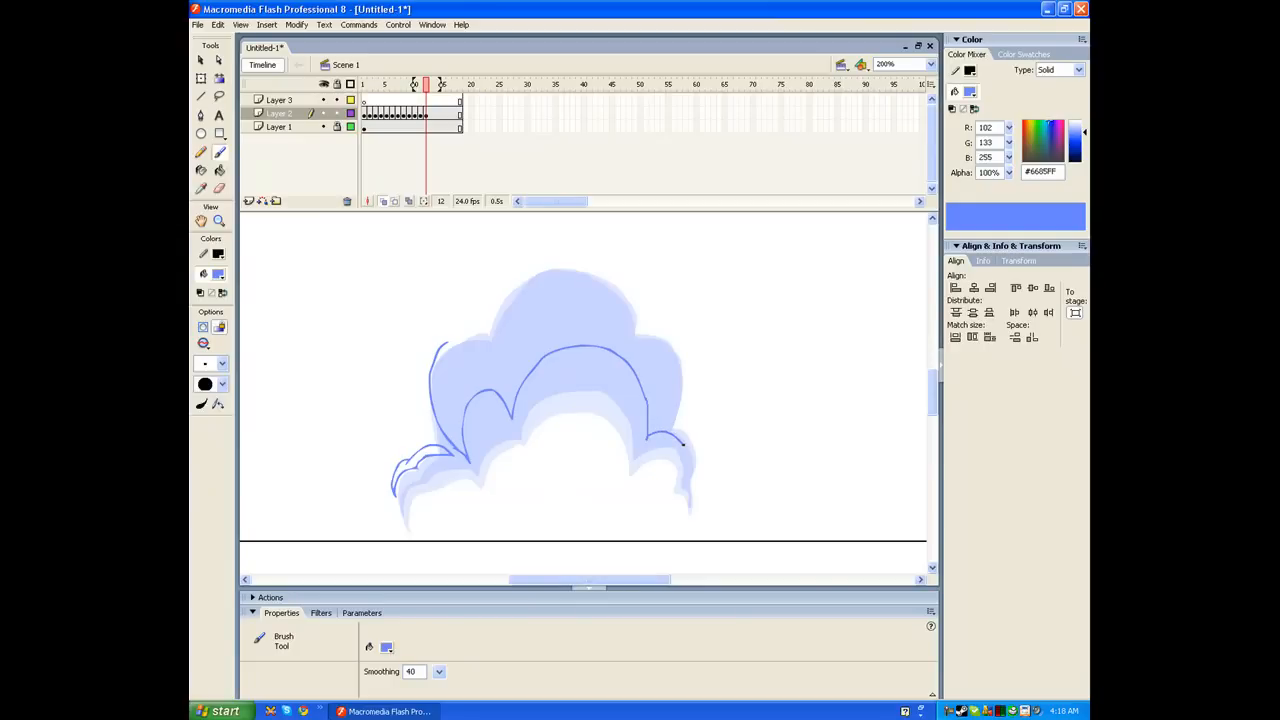
key(ctrl+z)
Outline the right lobe and top dome to close the main splash, and add a detached curved fragment on its right.
drag(676, 374, 669, 340)
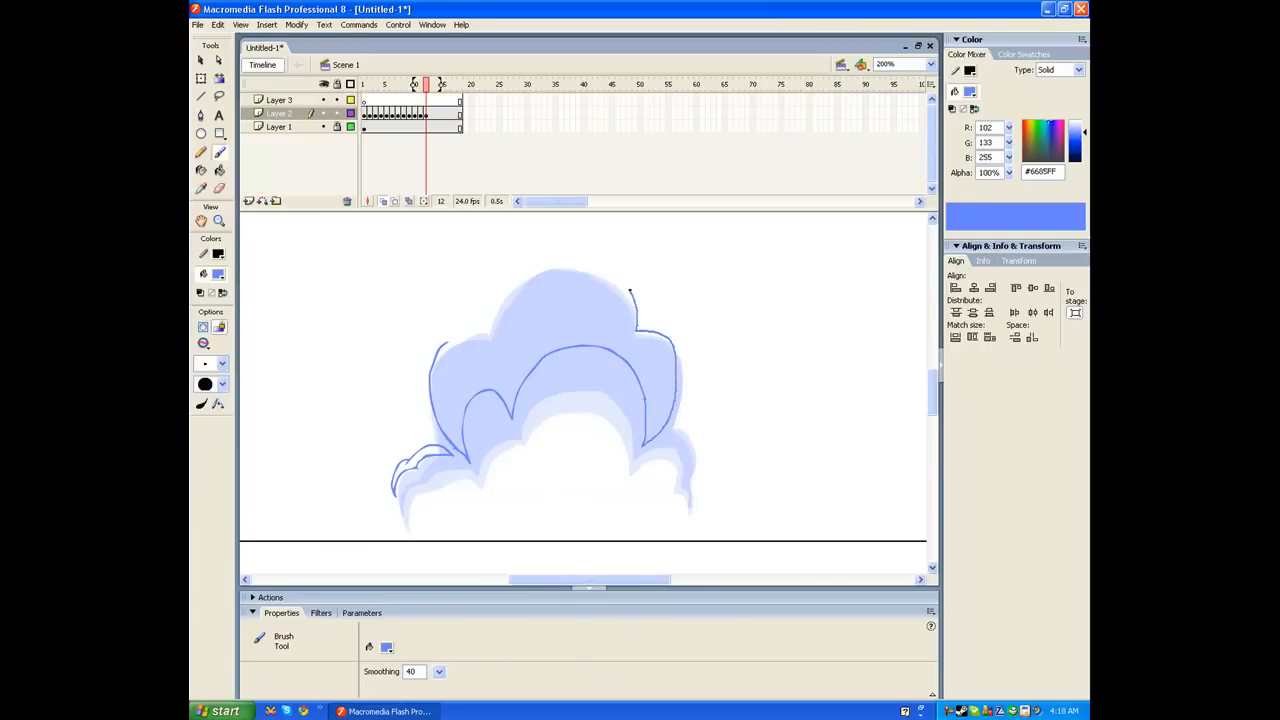
mouse_move(630, 291)
mouse_down()
mouse_move(566, 259)
mouse_move(534, 268)
mouse_move(503, 293)
mouse_move(487, 333)
mouse_move(441, 346)
mouse_up()
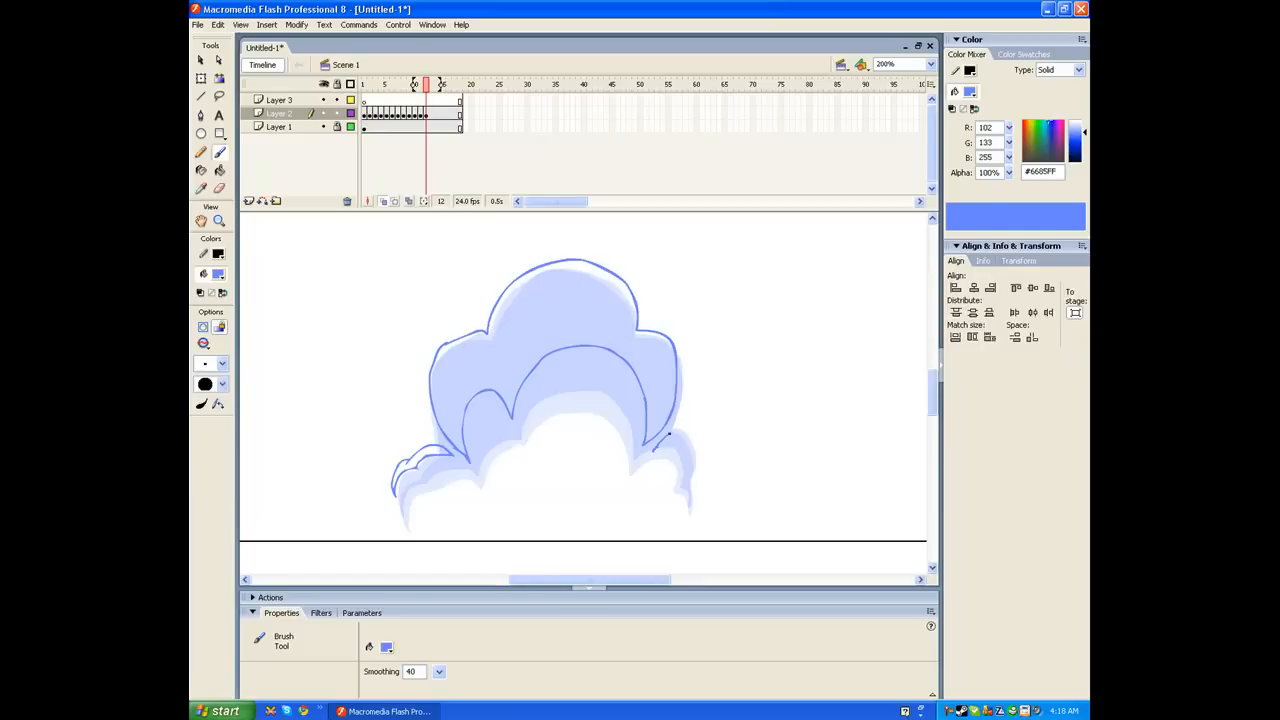
mouse_move(669, 433)
mouse_down()
mouse_move(707, 461)
mouse_move(666, 435)
mouse_move(695, 432)
mouse_move(691, 488)
mouse_up()
key(ctrl+z)
key(ctrl+z)
drag(665, 437, 646, 446)
Fill the main splash and both detached side fragments at frame 12 with blue.
click(220, 170)
click(478, 350)
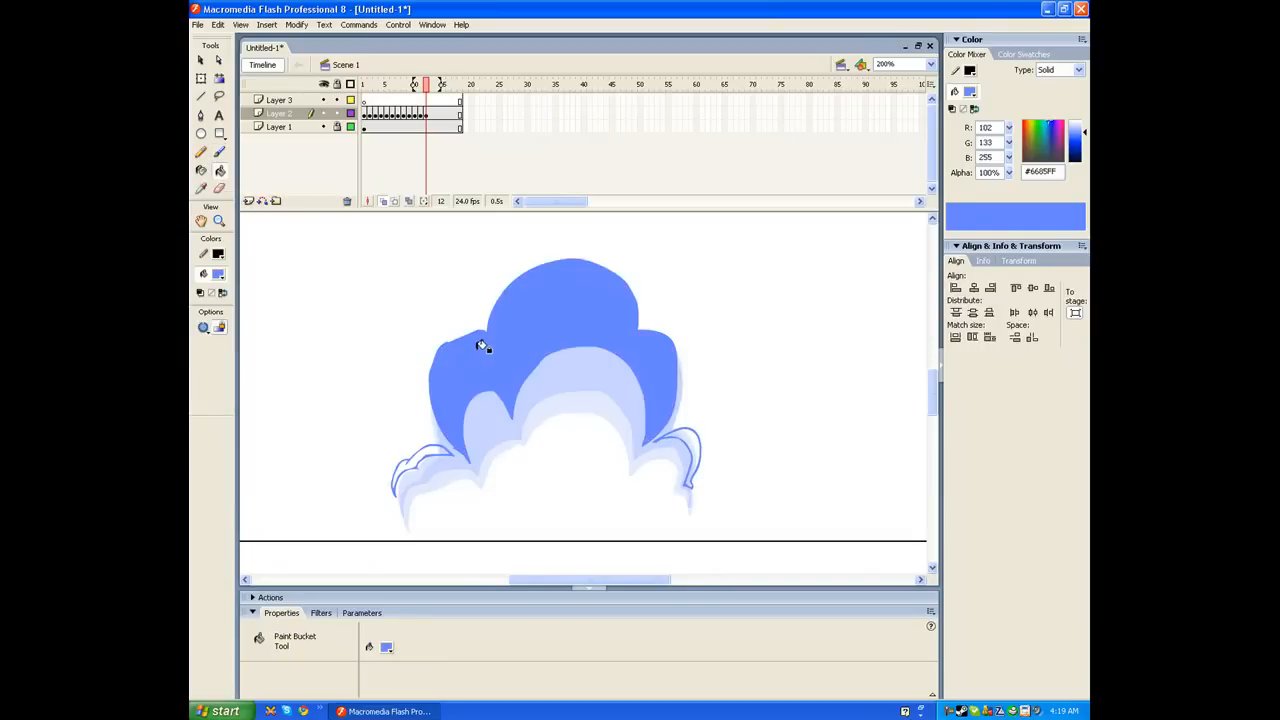
click(429, 457)
click(697, 443)
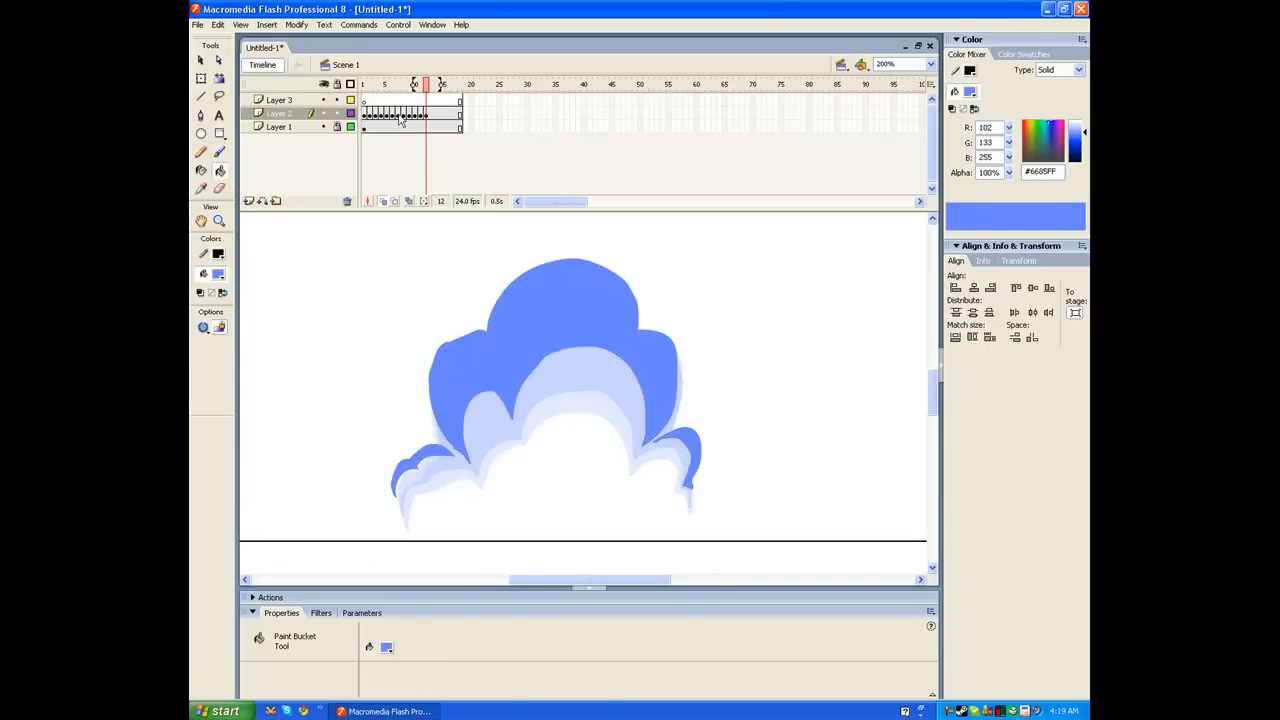
Add a blank keyframe at frame 13 of Layer 2 and switch to the Brush tool.
drag(387, 114, 440, 104)
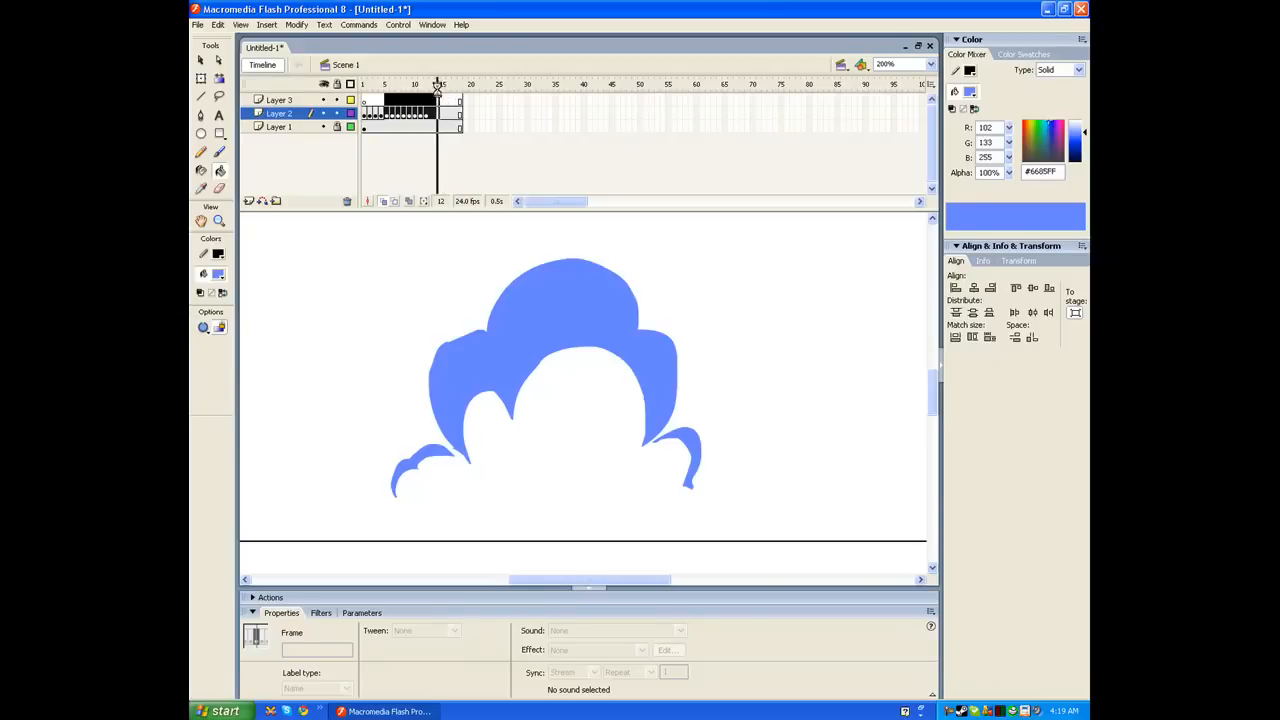
click(477, 101)
click(426, 113)
click(431, 113)
key(b)
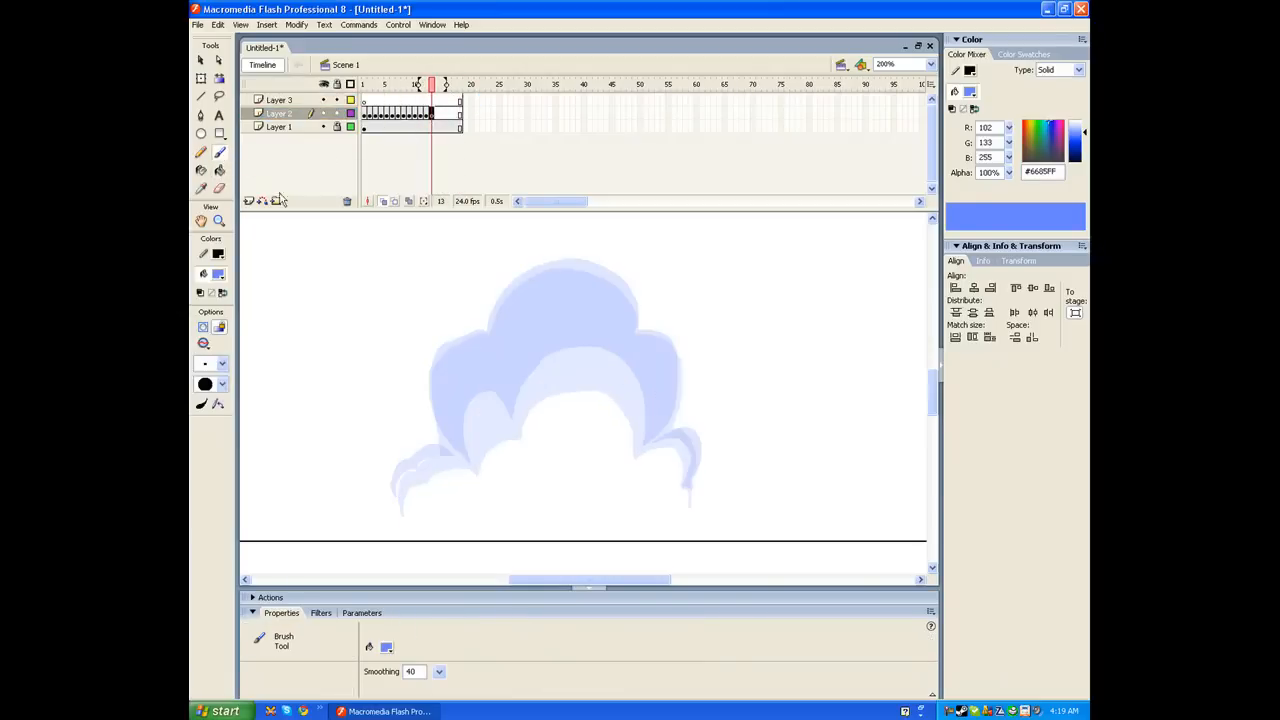
key(comma)
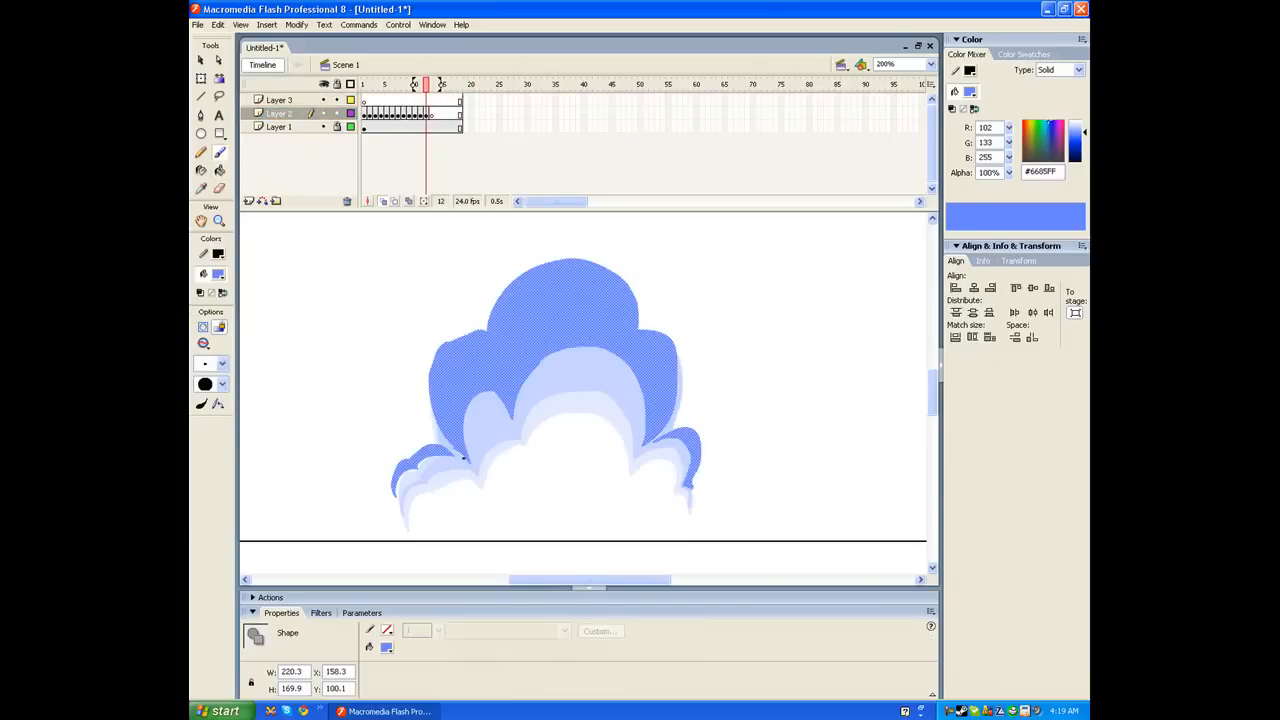
drag(402, 437, 432, 438)
mouse_move(684, 437)
mouse_down()
mouse_move(685, 491)
mouse_move(690, 436)
mouse_up()
key(ctrl+z)
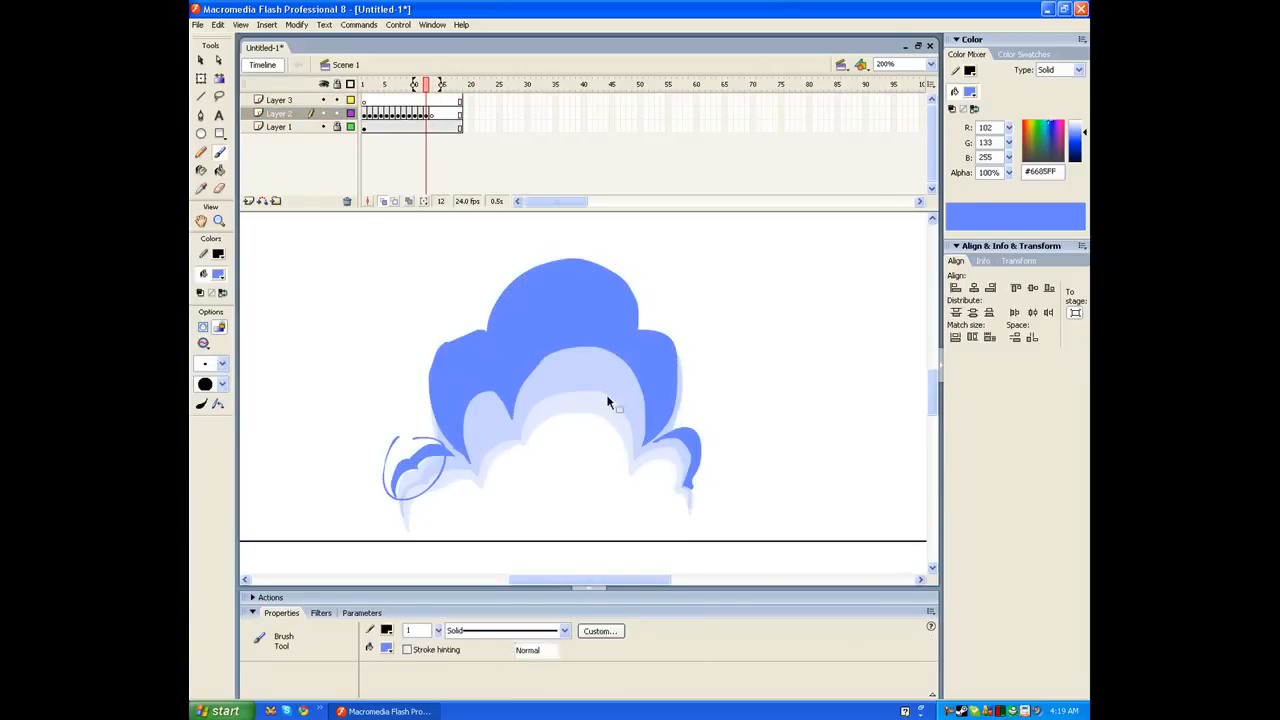
key(ctrl+z)
key(period)
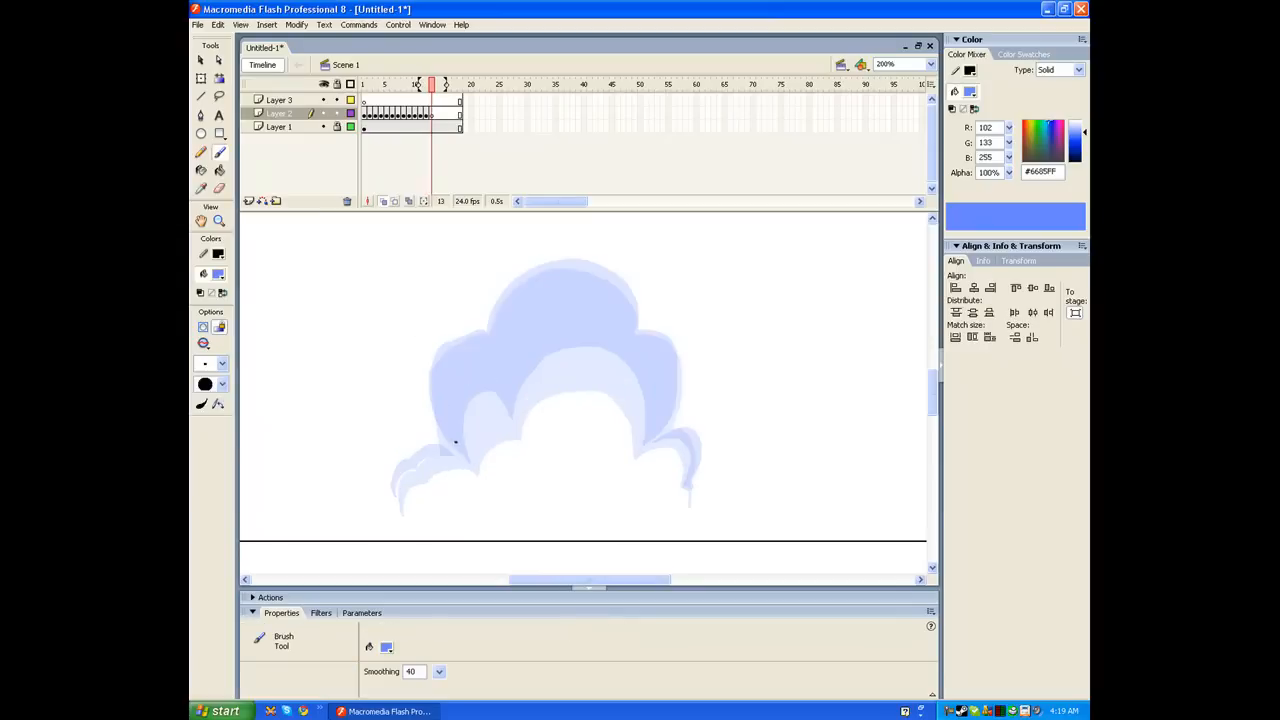
Outline the outer contour of the splash at frame 13, running from the left lobe over the top dome to the right lobe.
mouse_move(450, 315)
mouse_down()
mouse_move(428, 378)
mouse_move(440, 414)
mouse_move(446, 341)
mouse_move(484, 324)
mouse_move(508, 281)
mouse_move(563, 258)
mouse_up()
key(ctrl+z)
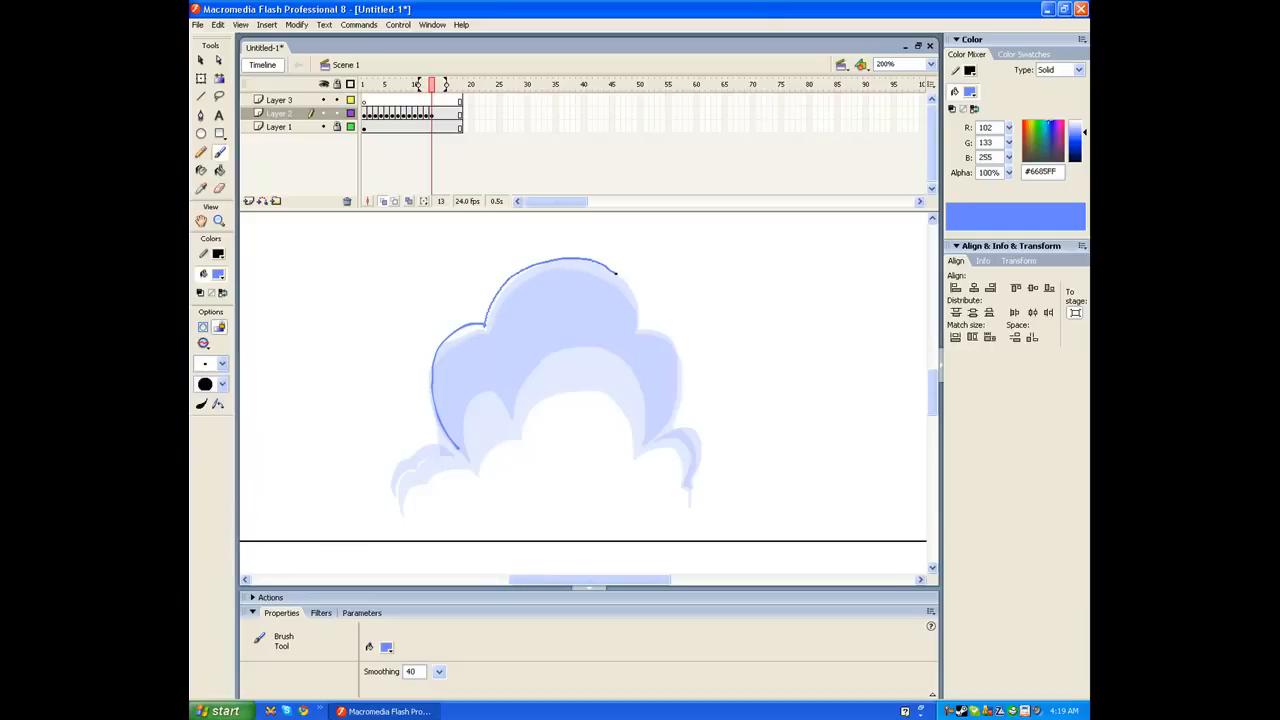
drag(643, 308, 641, 320)
key(space)
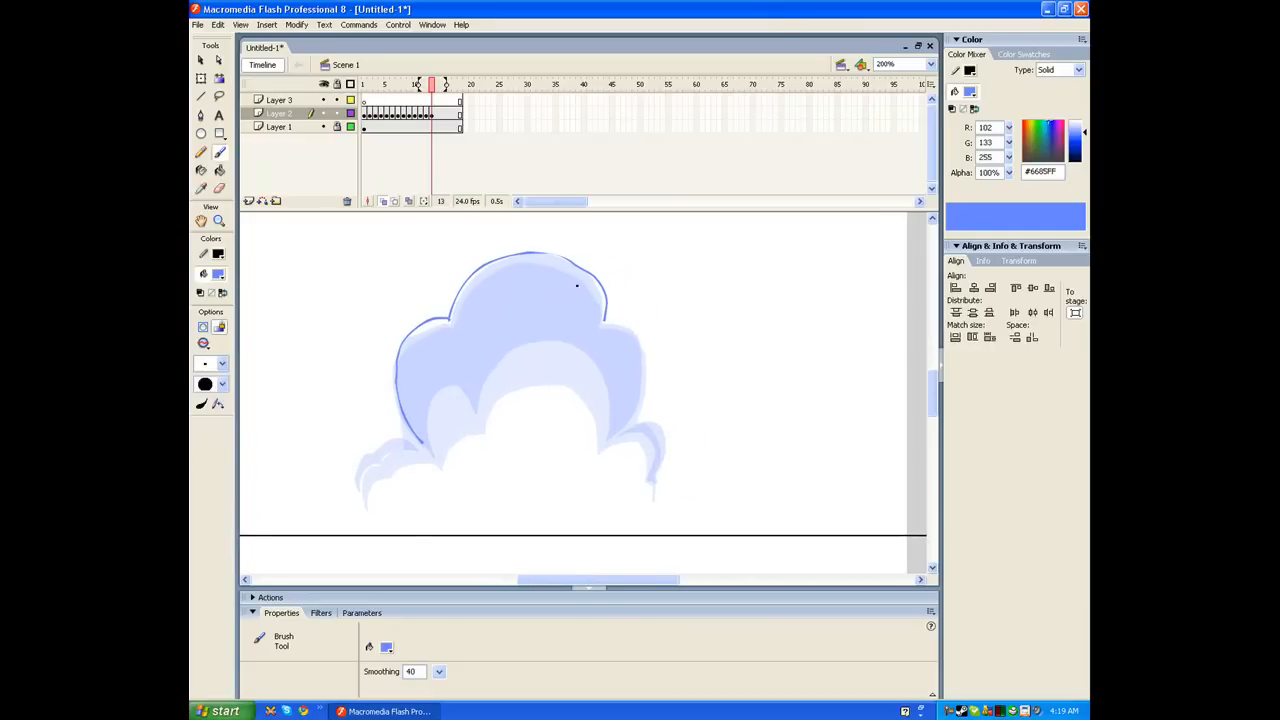
key(ctrl+z)
drag(533, 253, 586, 263)
Outline the inner edge of the frame 13 splash with three arches, closing it into a thin hollow band.
drag(620, 427, 625, 367)
mouse_move(600, 335)
mouse_down()
mouse_move(575, 303)
mouse_move(532, 290)
mouse_up()
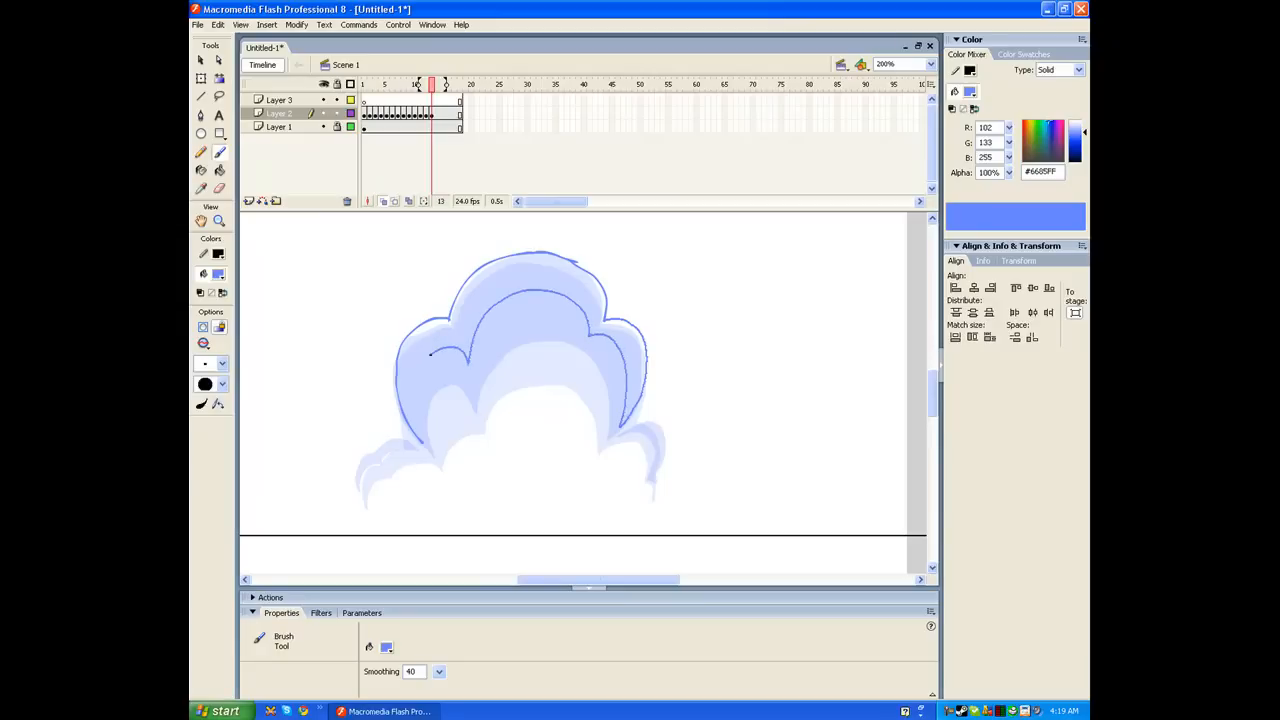
mouse_move(430, 353)
mouse_down()
mouse_move(410, 378)
mouse_move(420, 440)
mouse_up()
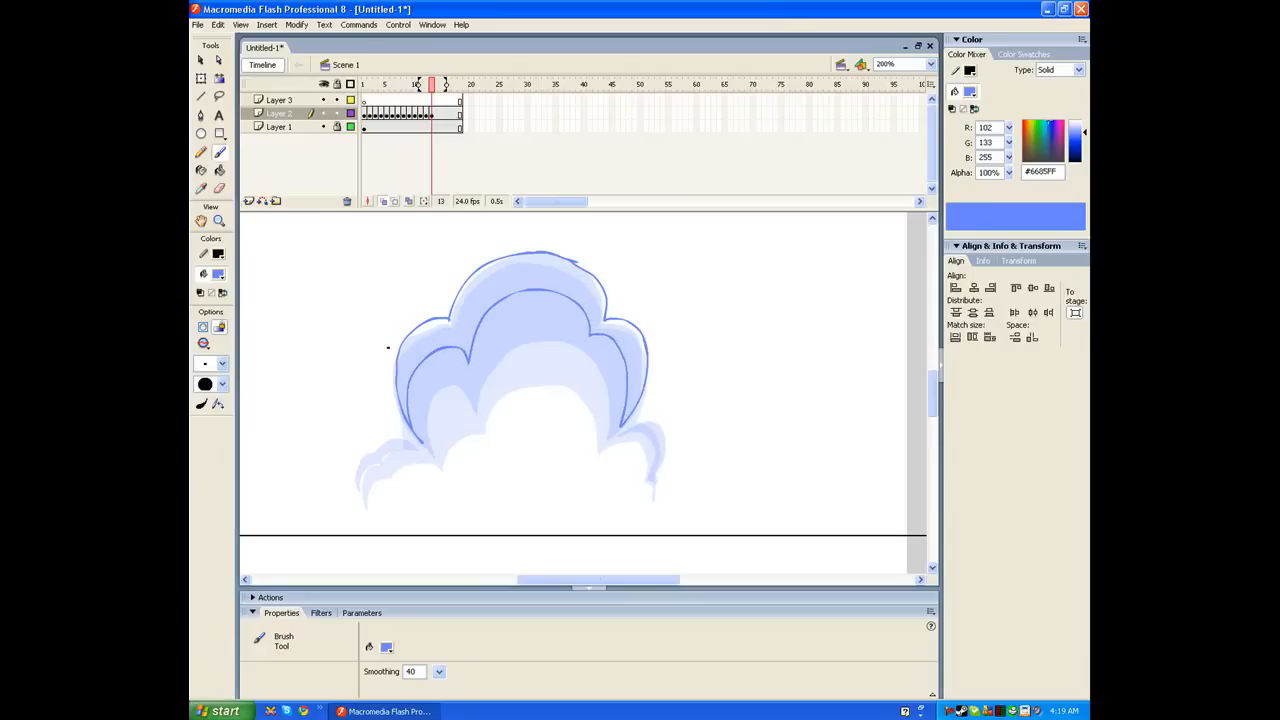
Fill the hollow splash band at frame 13 with blue and add a blank keyframe at frame 14 of Layer 2.
click(220, 170)
click(490, 273)
key(b)
key(.)
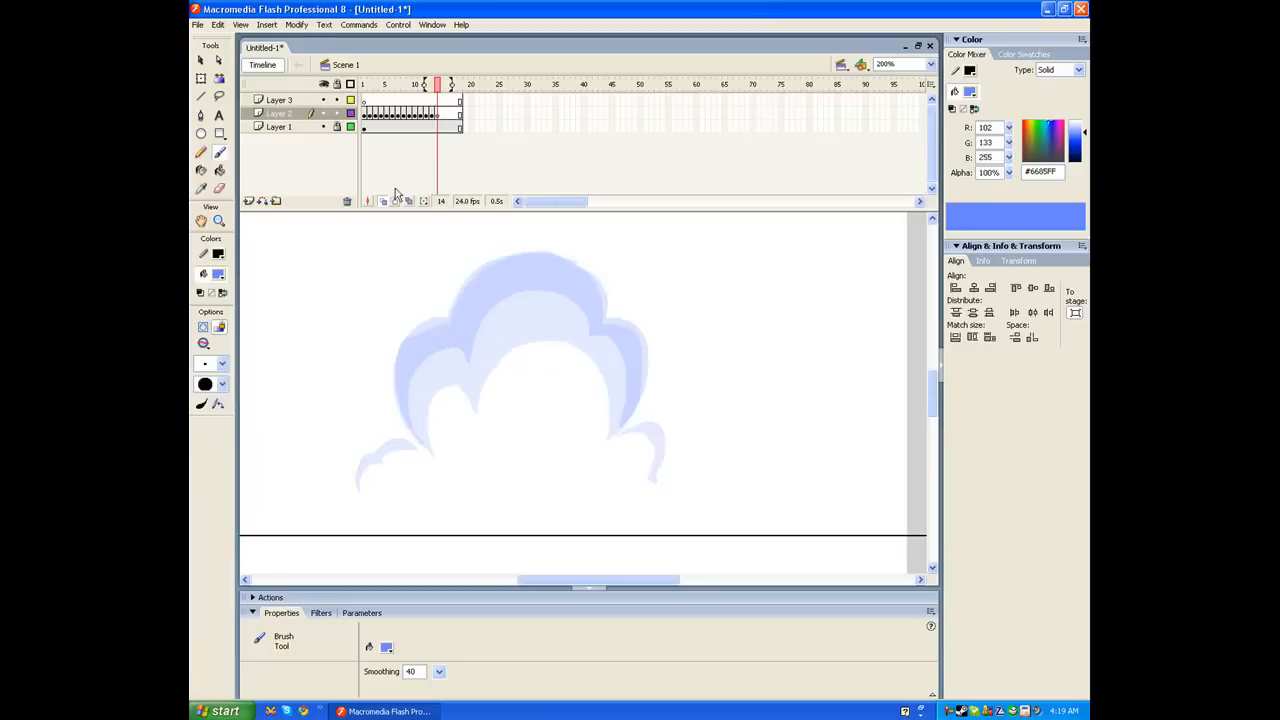
Outline three separate crescents at frame 14 over the splash's left lobe, right lobe and top dome.
mouse_move(435, 305)
mouse_down()
mouse_move(386, 349)
mouse_move(400, 414)
mouse_move(397, 369)
mouse_move(458, 340)
mouse_up()
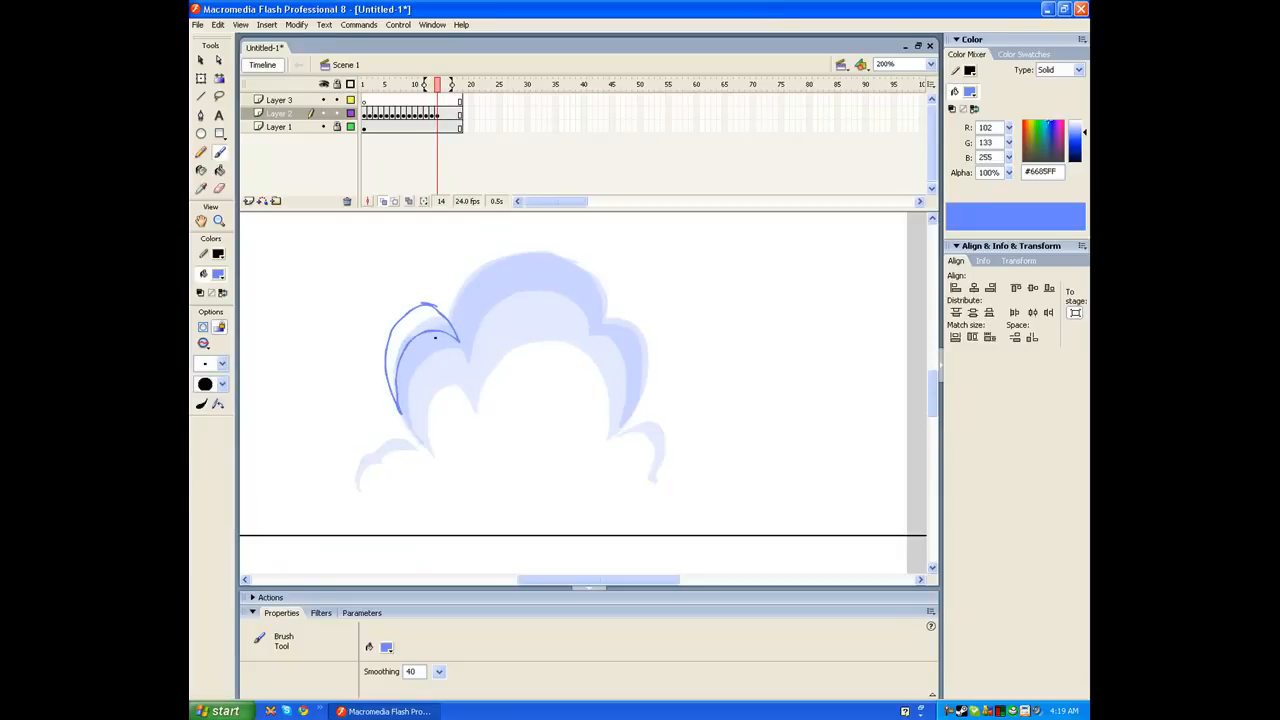
mouse_move(613, 318)
mouse_down()
mouse_move(652, 380)
mouse_move(645, 396)
mouse_move(644, 318)
mouse_move(634, 401)
mouse_move(640, 352)
mouse_up()
key(ctrl+z)
mouse_move(455, 326)
mouse_down()
mouse_move(459, 288)
mouse_move(542, 241)
mouse_move(587, 270)
mouse_move(605, 309)
mouse_up()
key(ctrl+z)
mouse_move(458, 318)
mouse_down()
mouse_move(530, 247)
mouse_move(594, 284)
mouse_move(598, 310)
mouse_up()
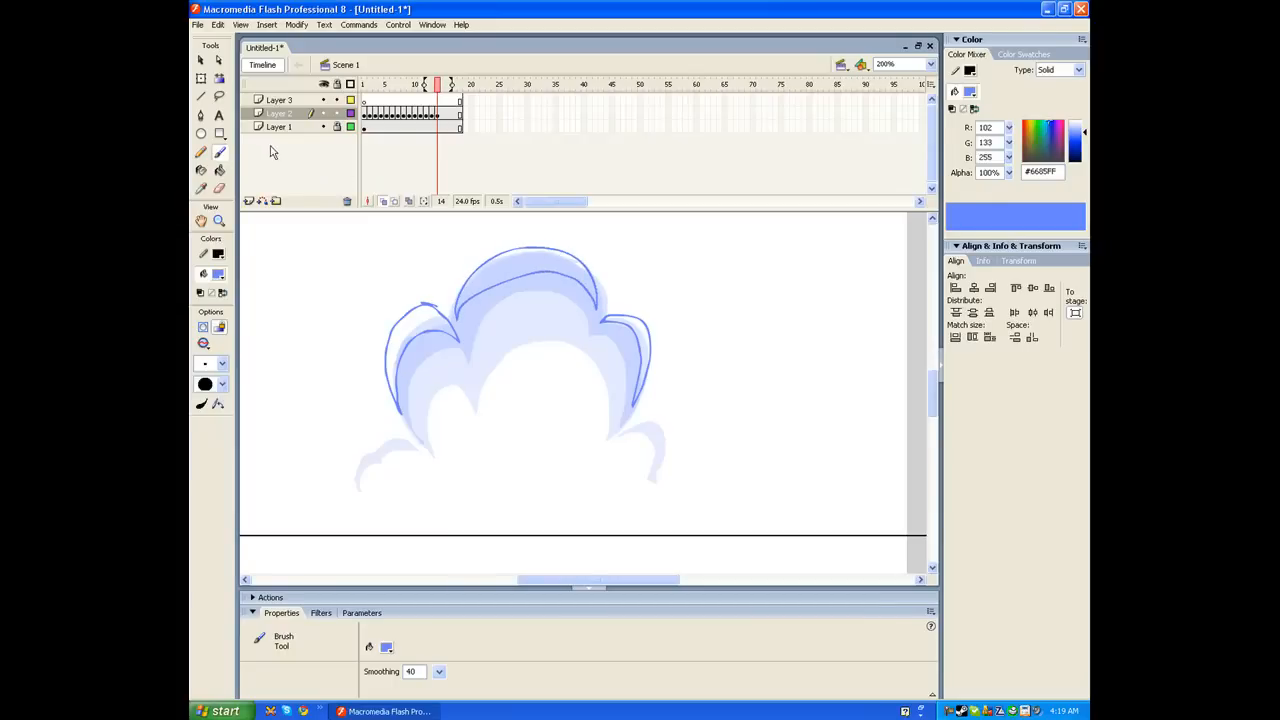
Fill the left, top and right crescents at frame 14 with blue and return to the Brush tool.
click(220, 170)
click(410, 340)
click(510, 270)
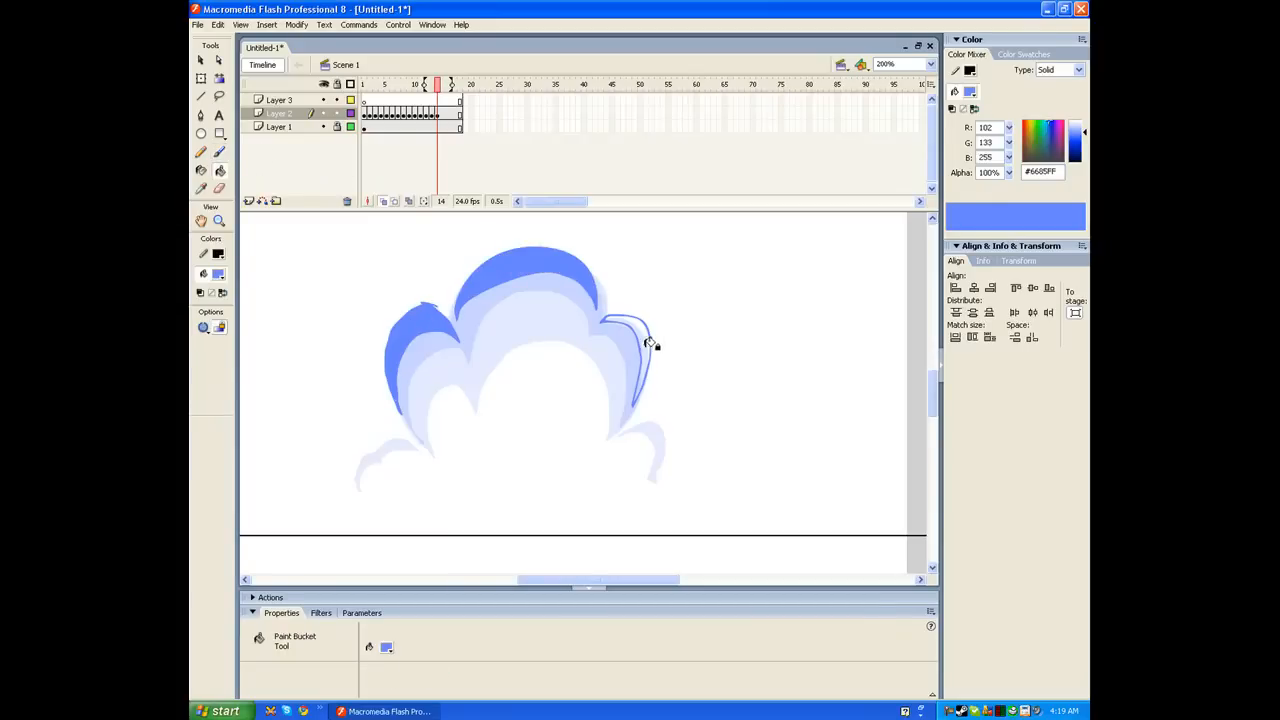
click(645, 345)
click(220, 152)
key(.)
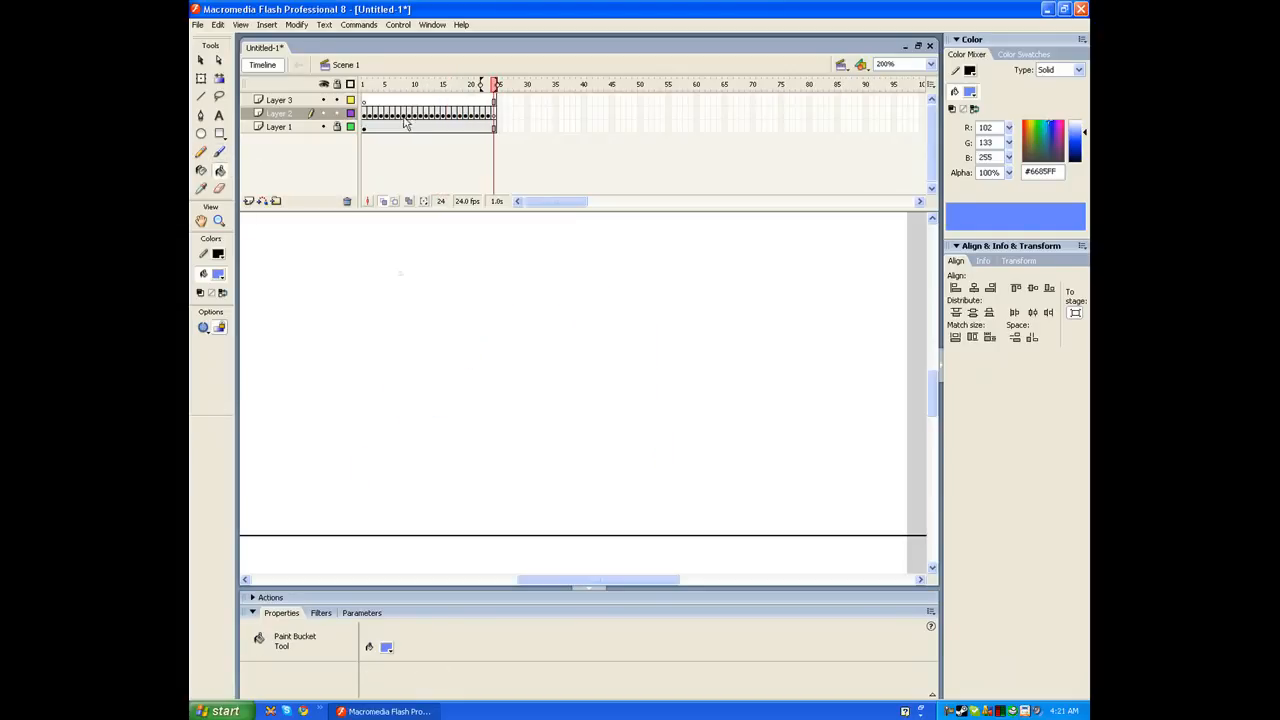
Preview the animation as a test movie, close the preview and return to the start of Layer 2.
key(ctrl+Return)
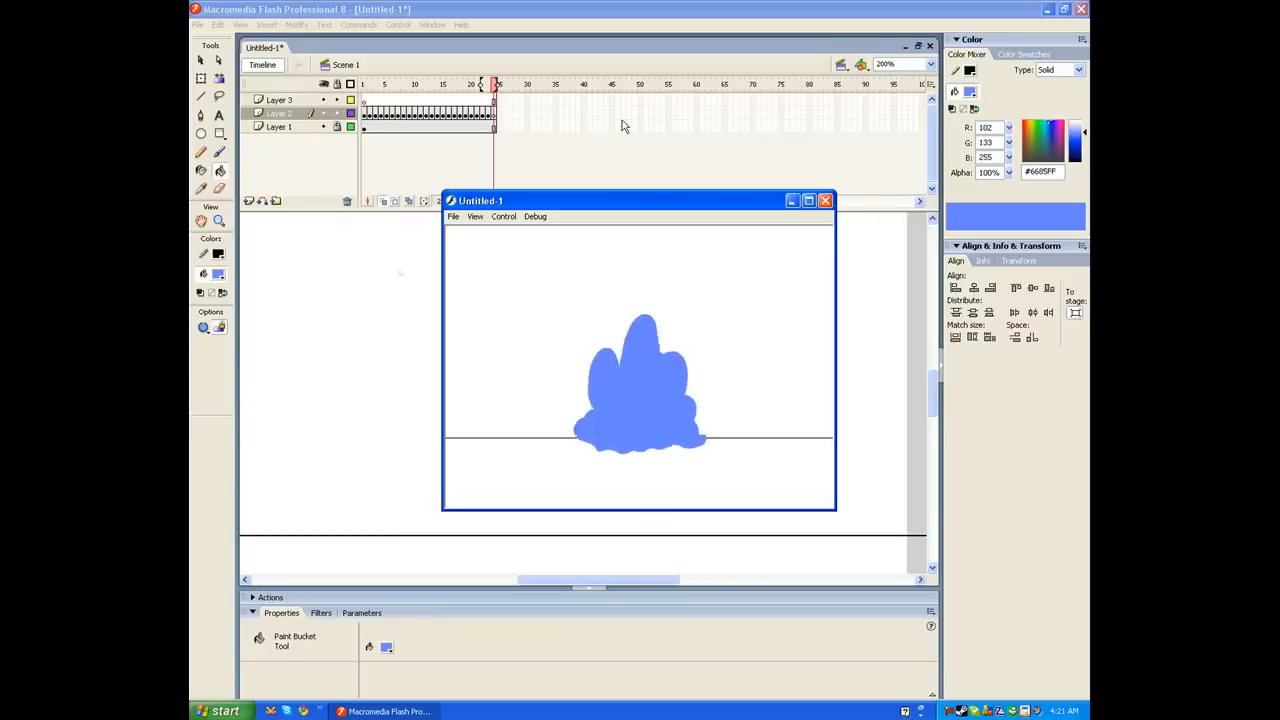
click(825, 200)
click(400, 112)
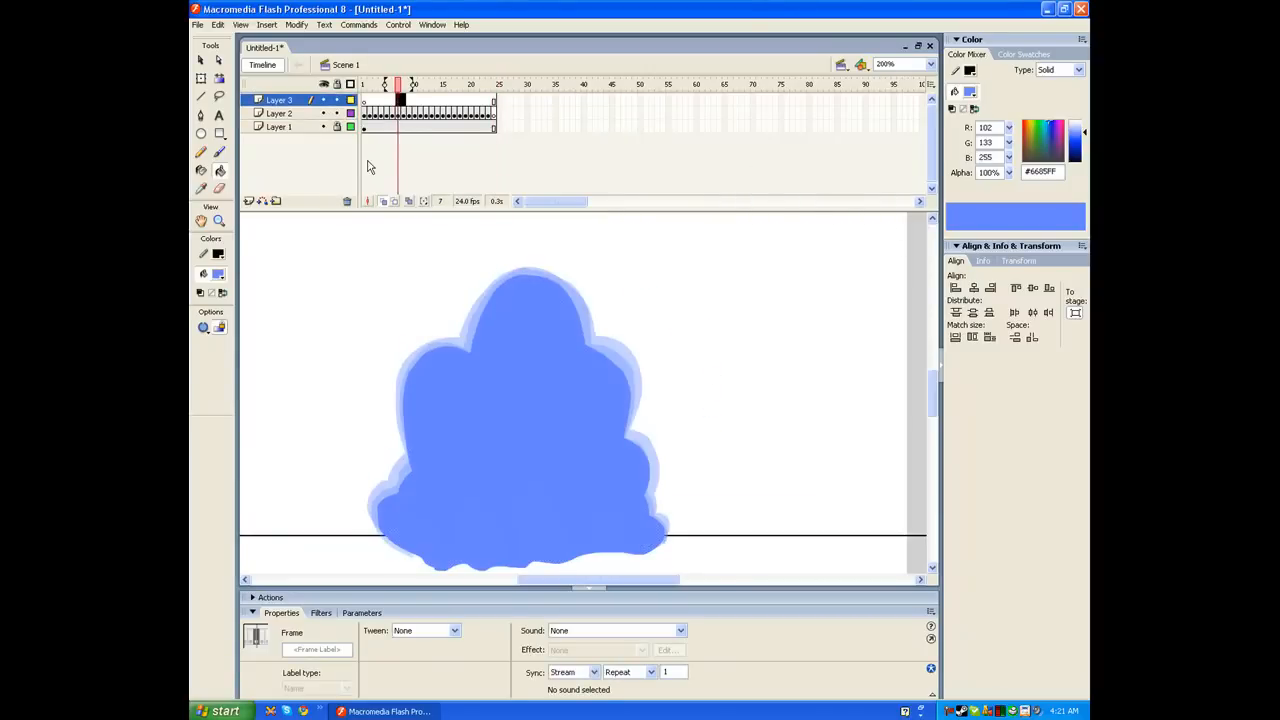
click(368, 113)
click(366, 113)
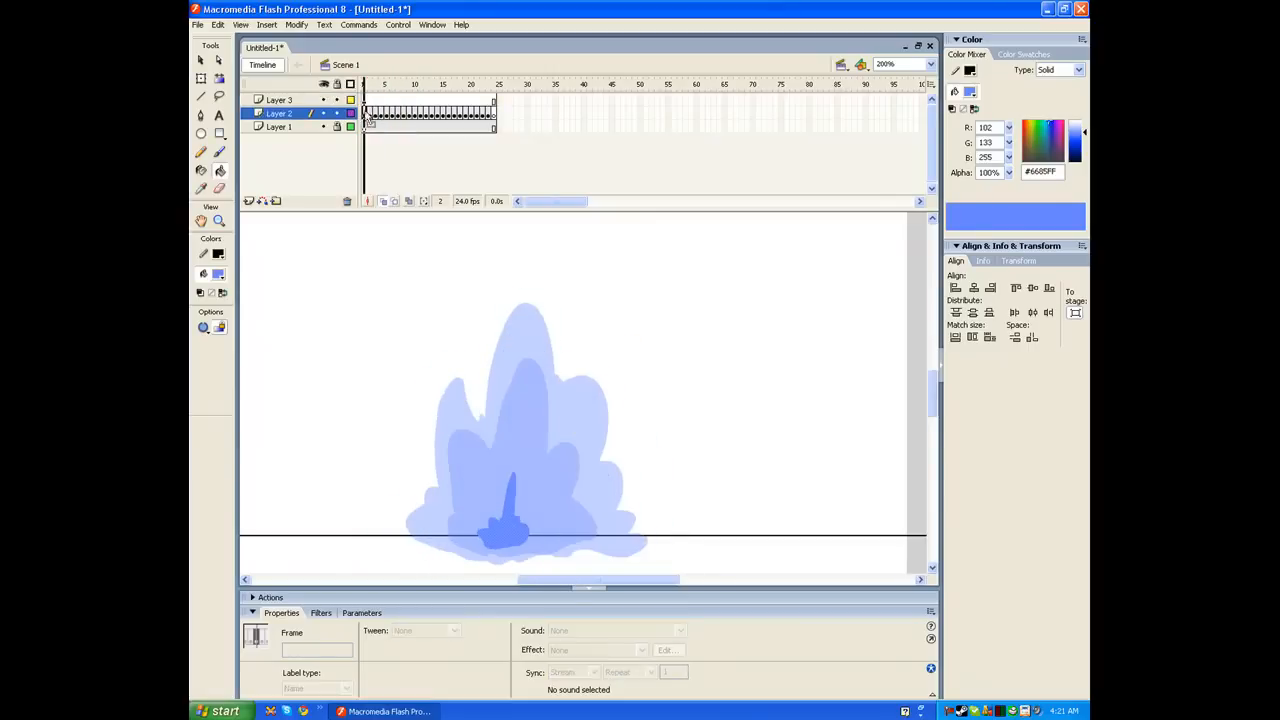
click(221, 154)
Step through frames 2 to 9 of Layer 2 to examine how the splash expands and starts hollowing out.
key(period)
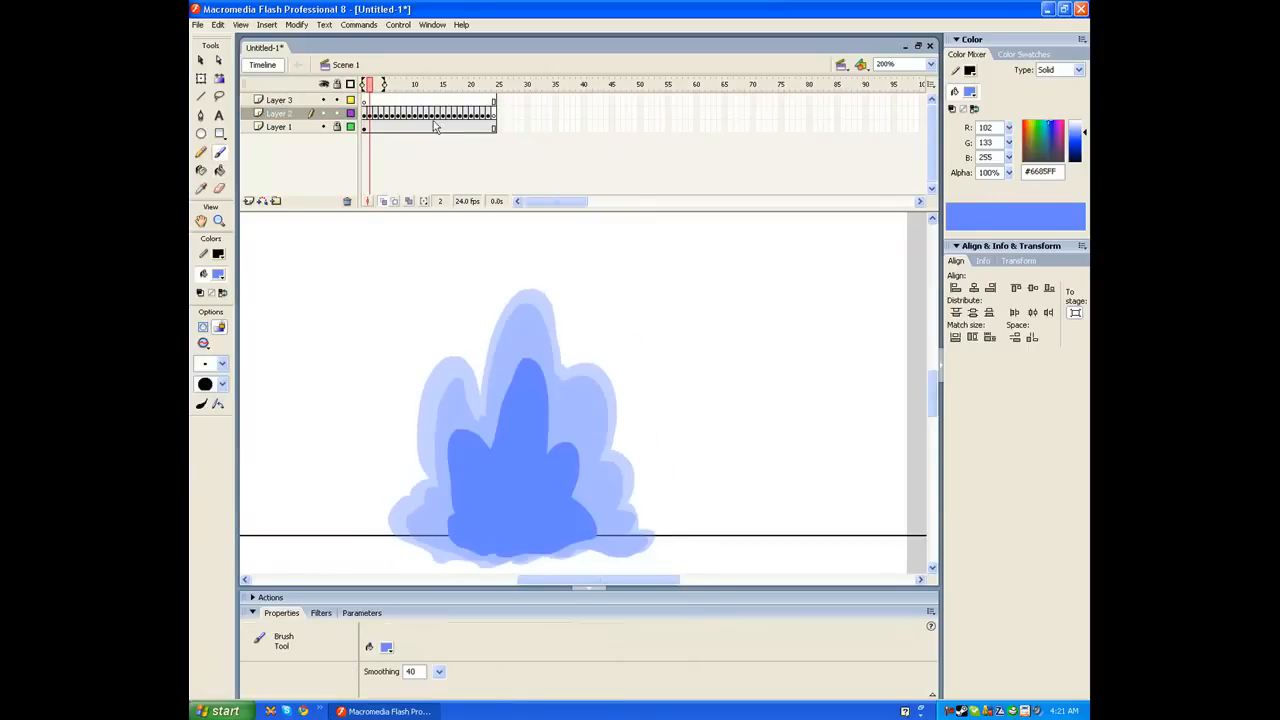
key(period)
key(period)
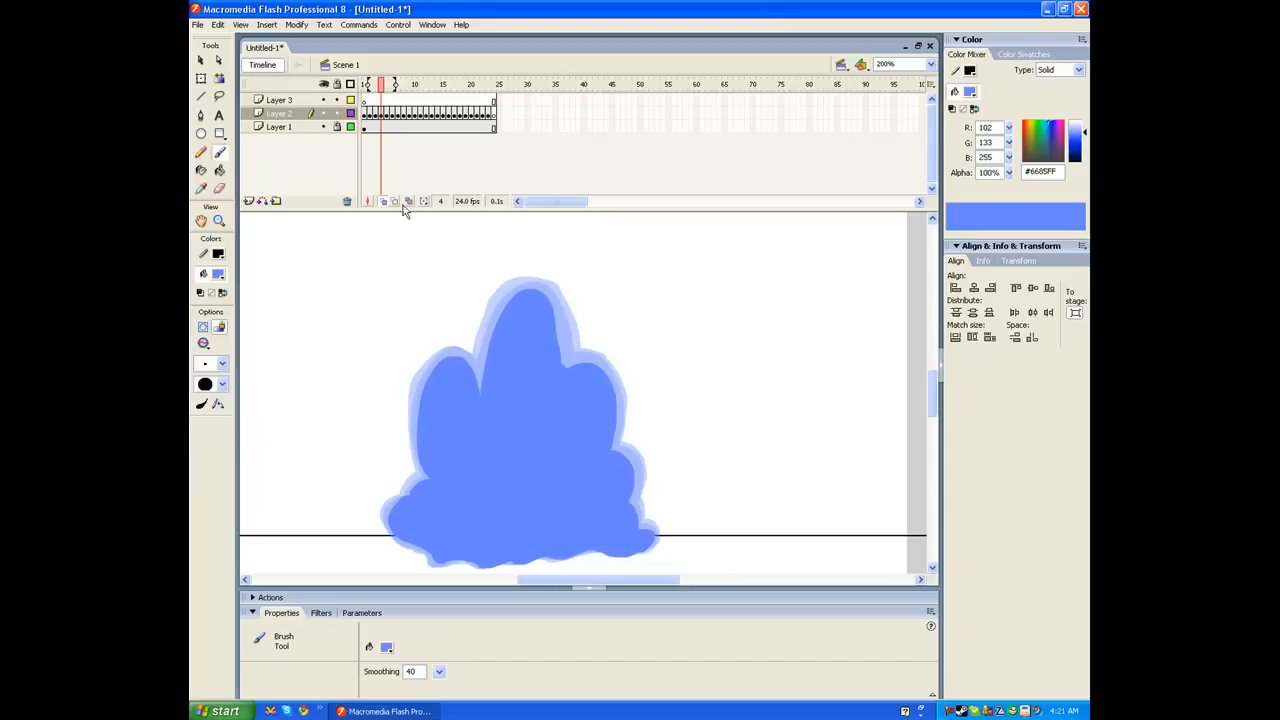
key(period)
key(period)
key(period)
key(period)
key(period)
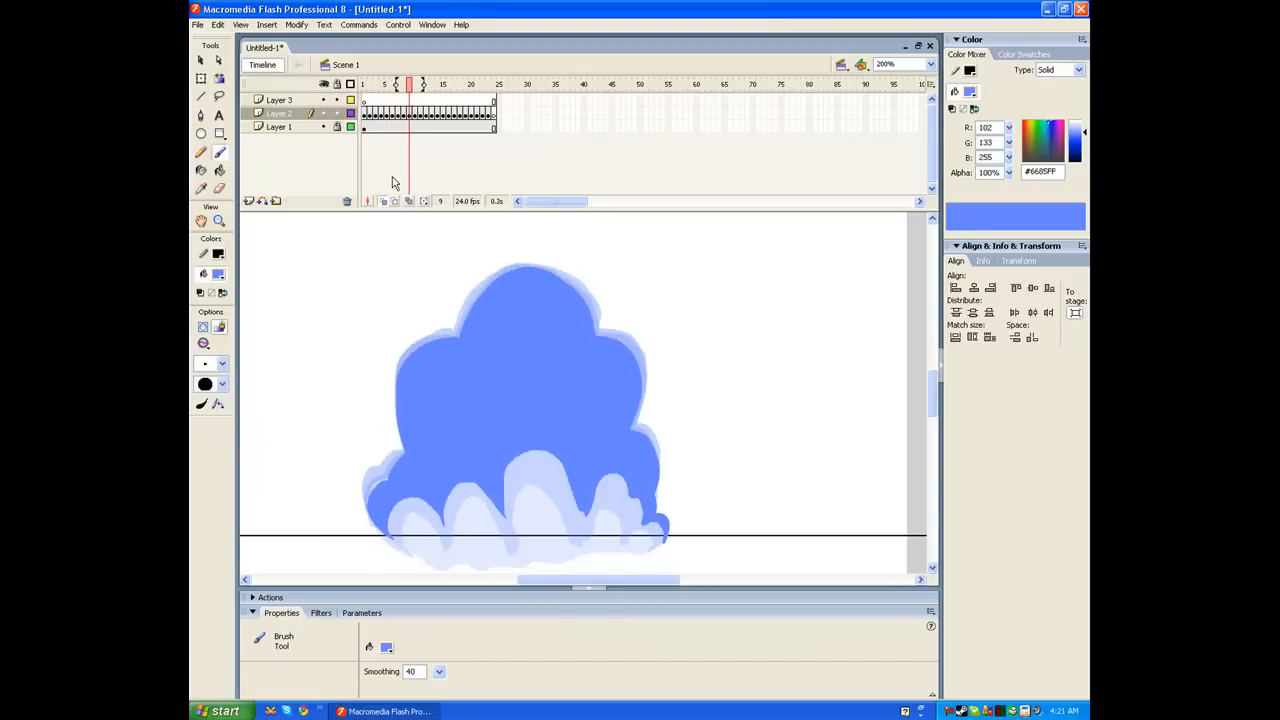
key(comma)
key(comma)
key(period)
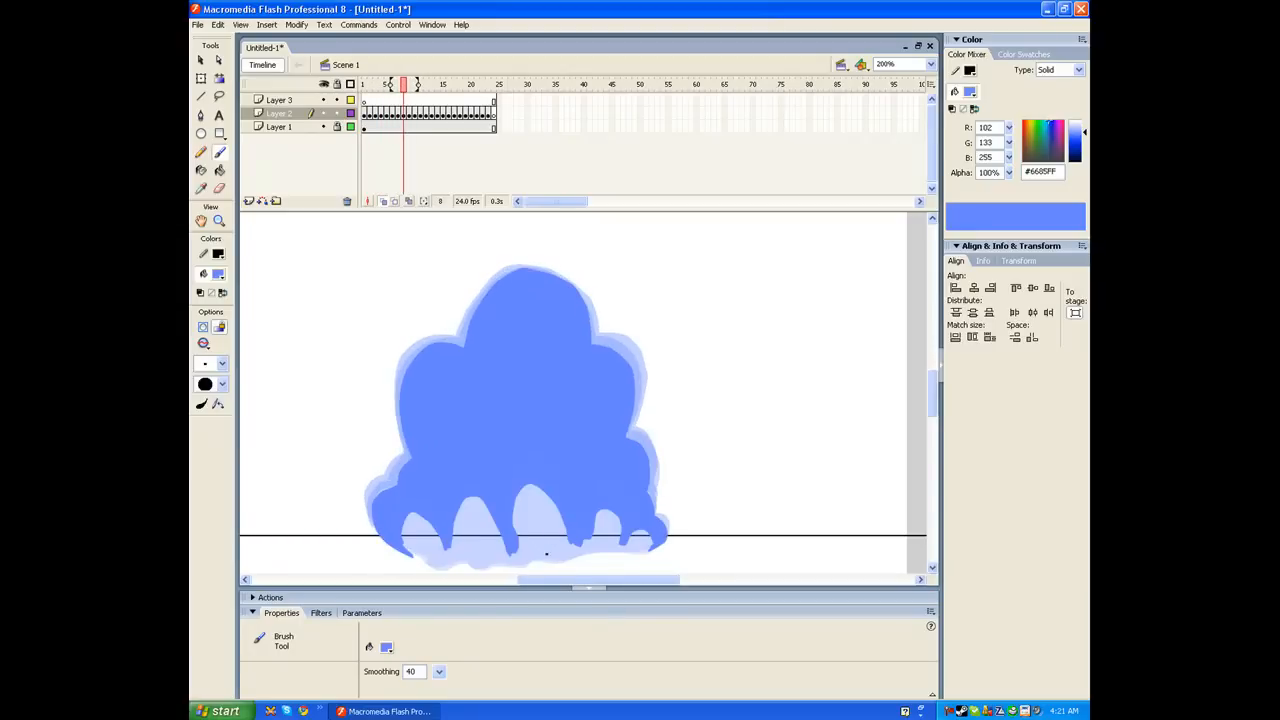
drag(540, 546, 524, 525)
key(ctrl+z)
key(period)
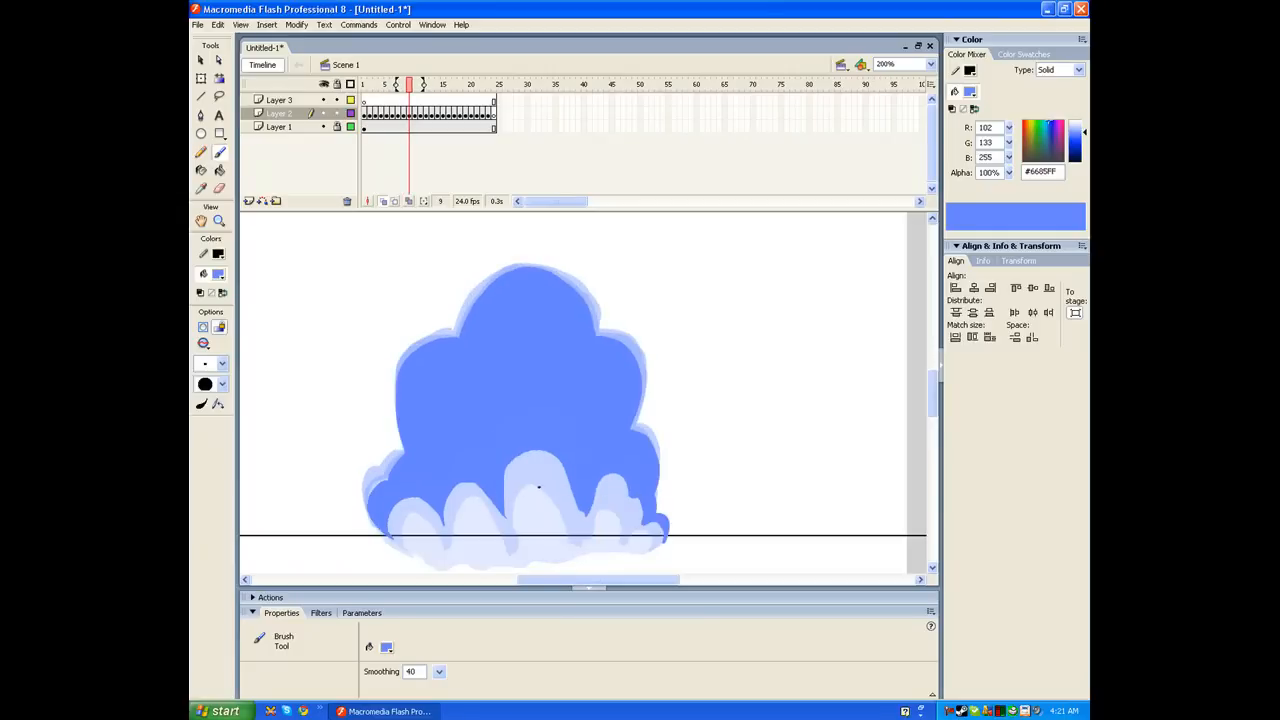
Paint a small detached blue droplet beside the splash's lower right edge on frames 10 to 13.
key(period)
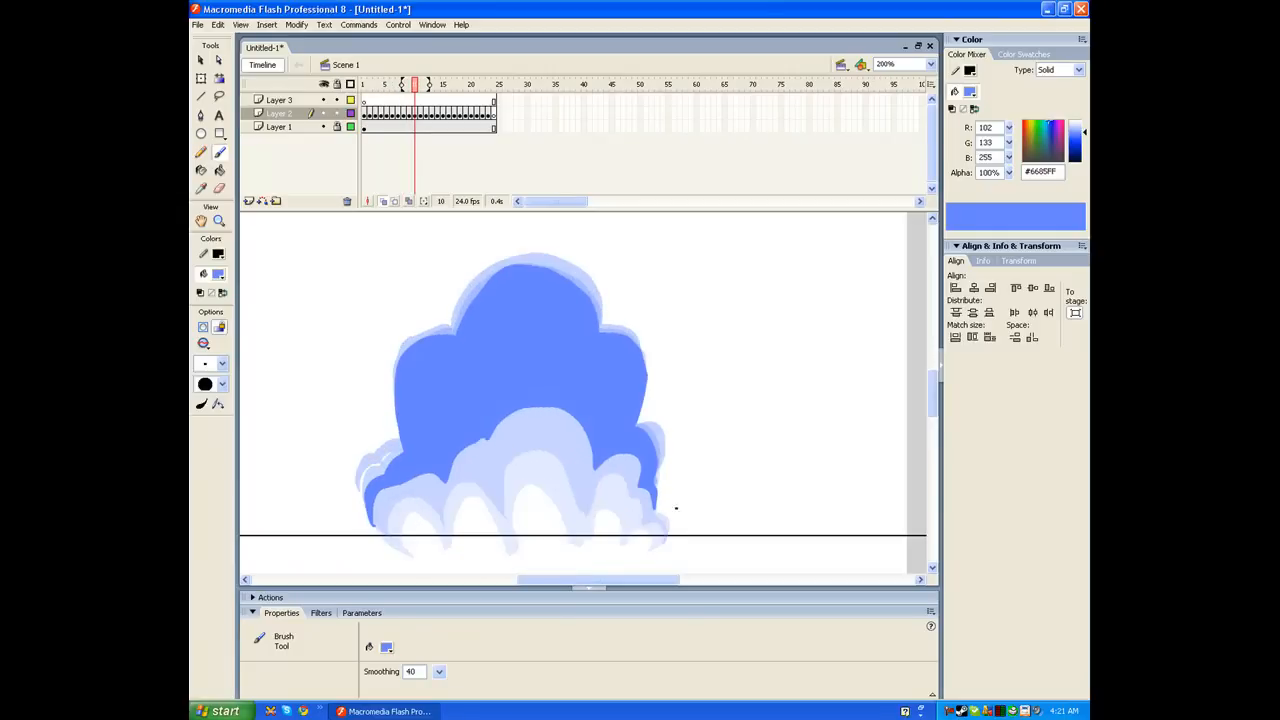
drag(661, 513, 673, 515)
key(period)
key(period)
key(period)
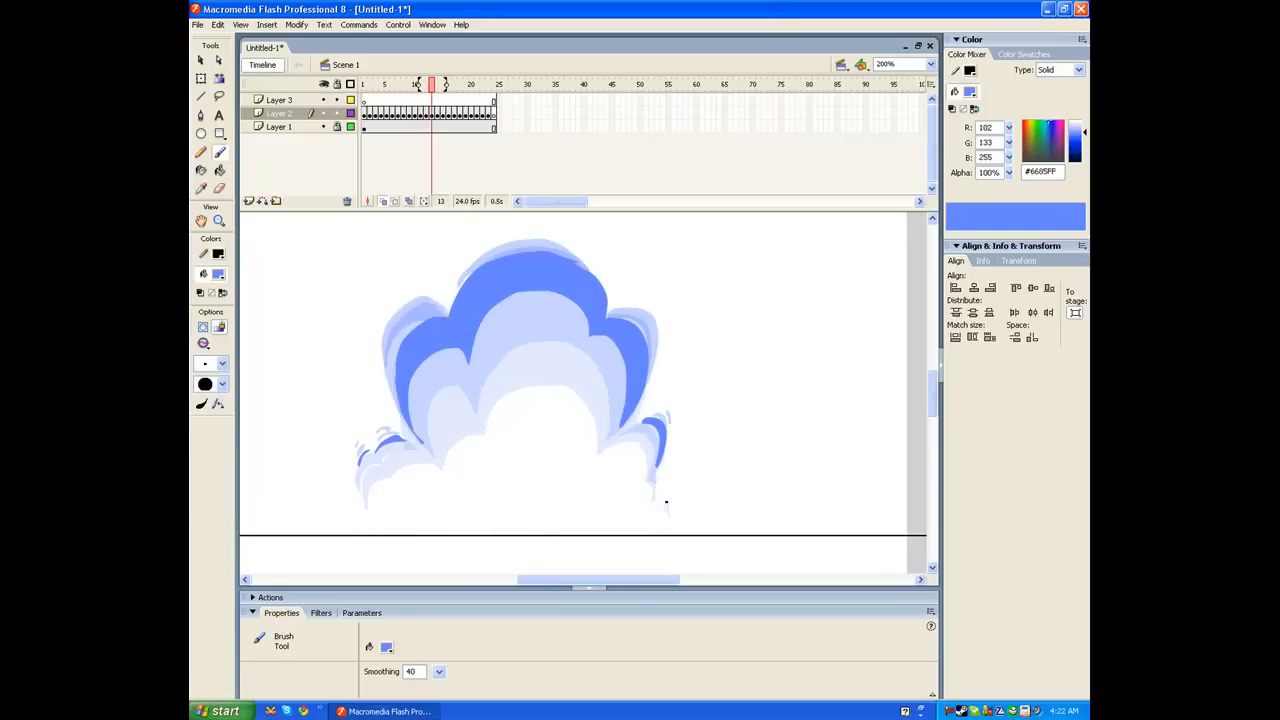
key(period)
Examine frames 8 to 13 of Layer 2 for how the hollow grows and the side fragments detach.
click(403, 113)
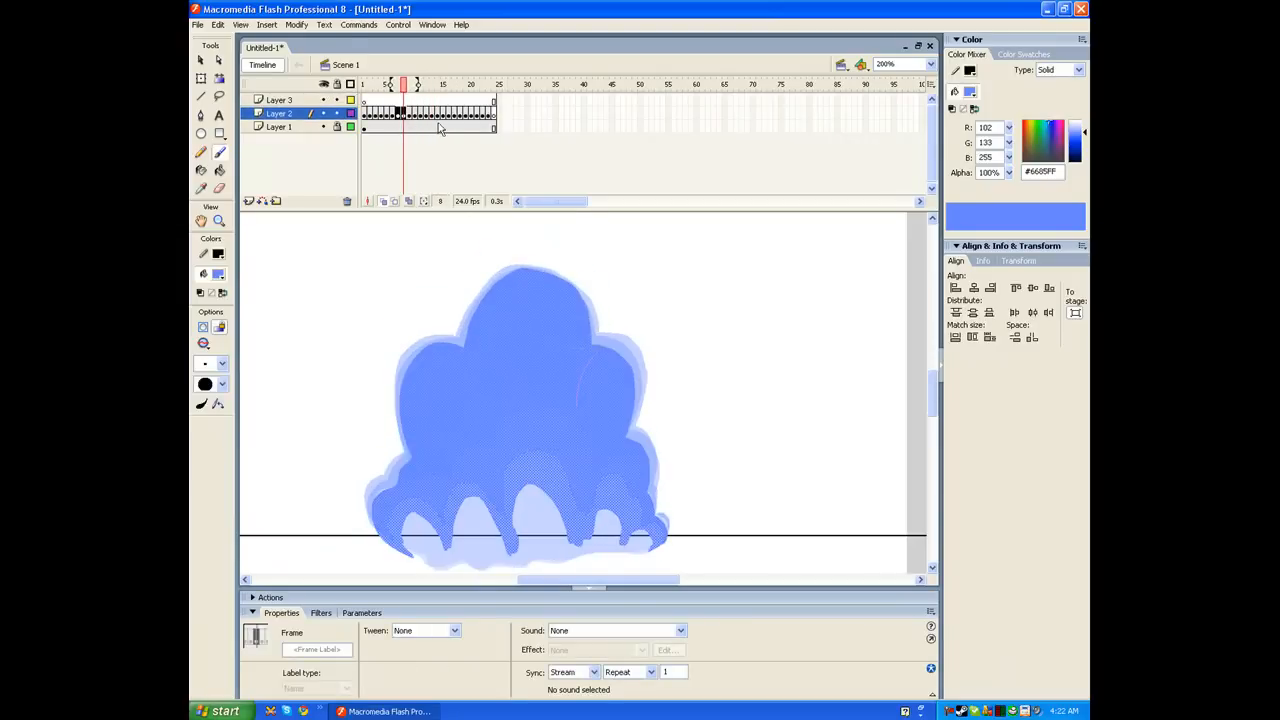
click(414, 113)
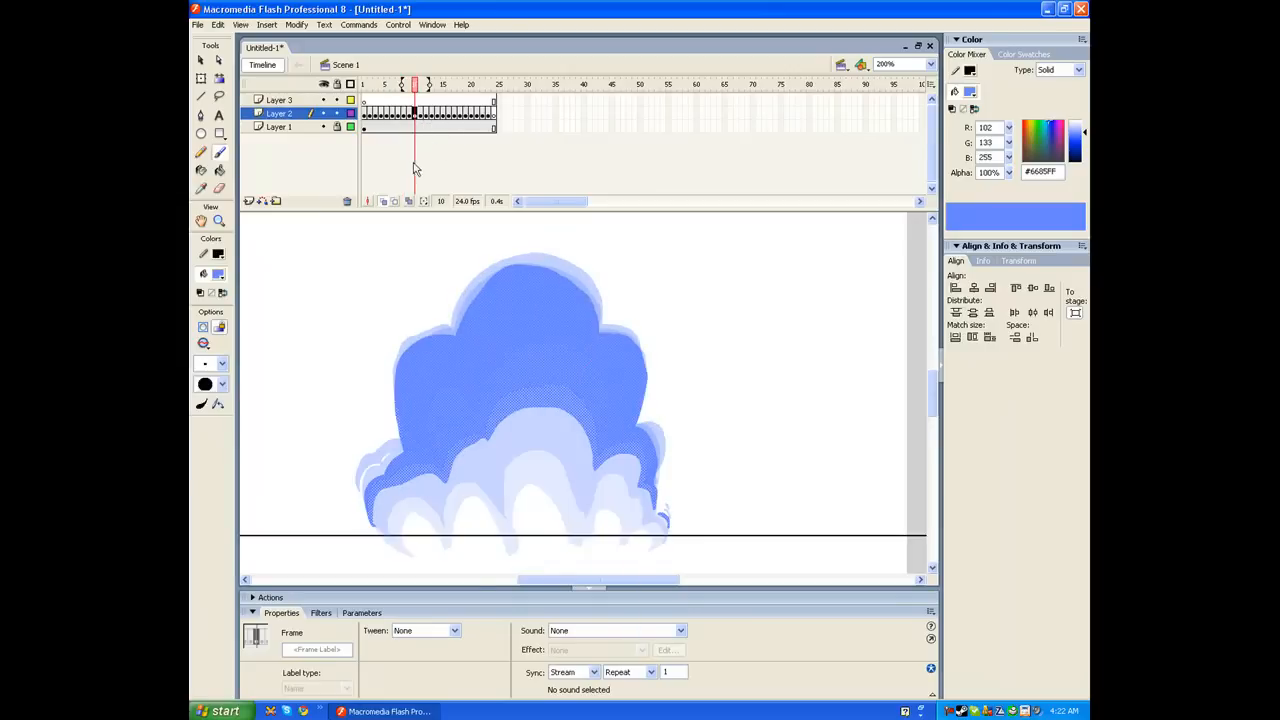
mouse_move(396, 113)
mouse_down()
mouse_move(432, 113)
mouse_move(391, 113)
mouse_move(410, 118)
mouse_up()
click(405, 113)
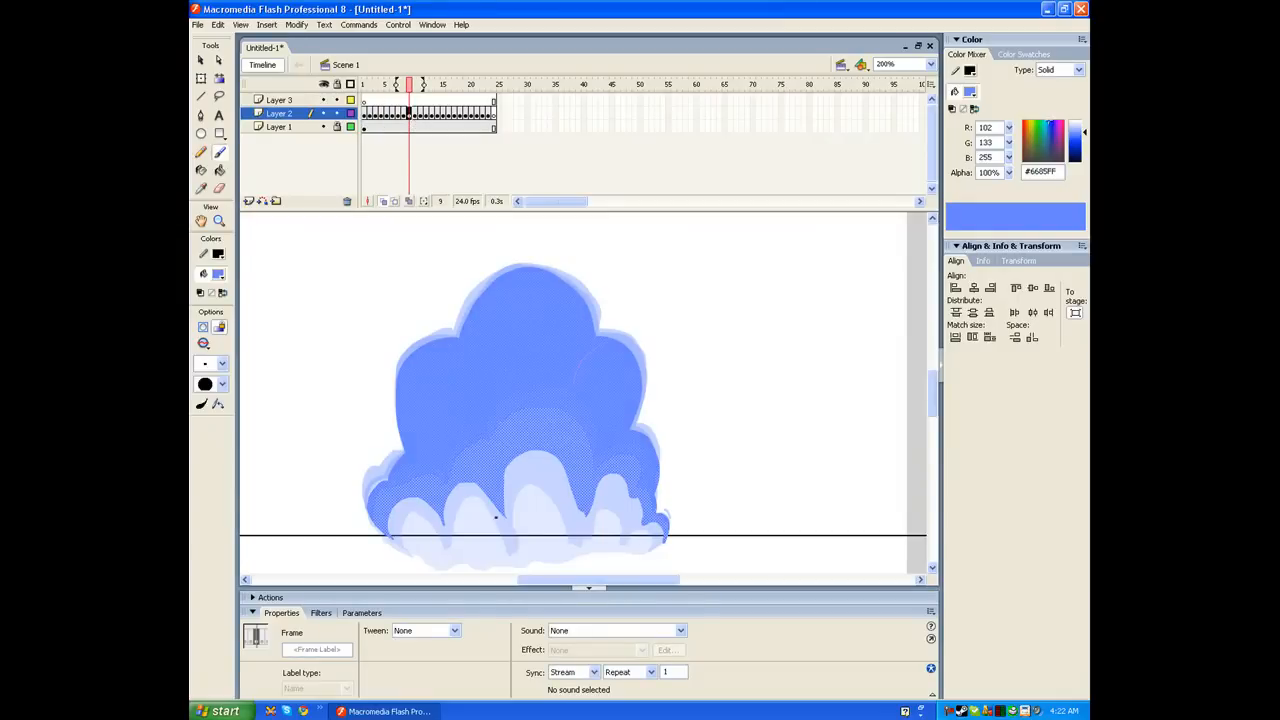
key(.)
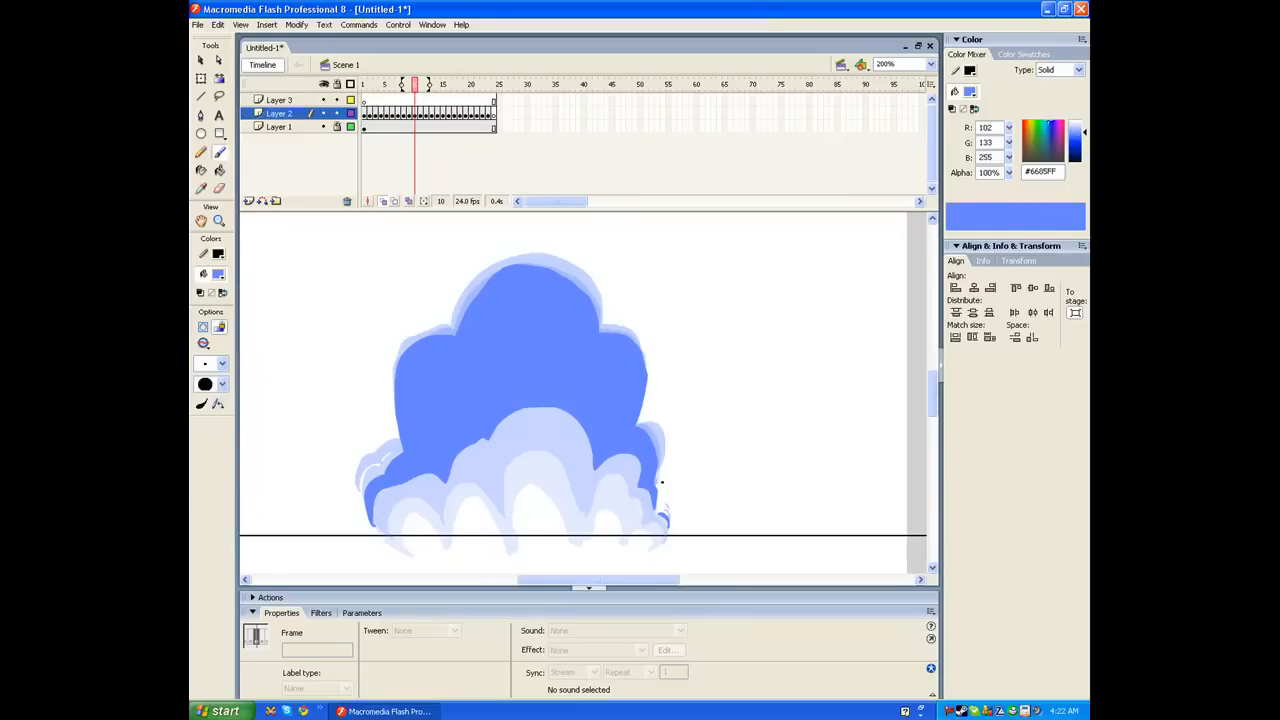
key(.)
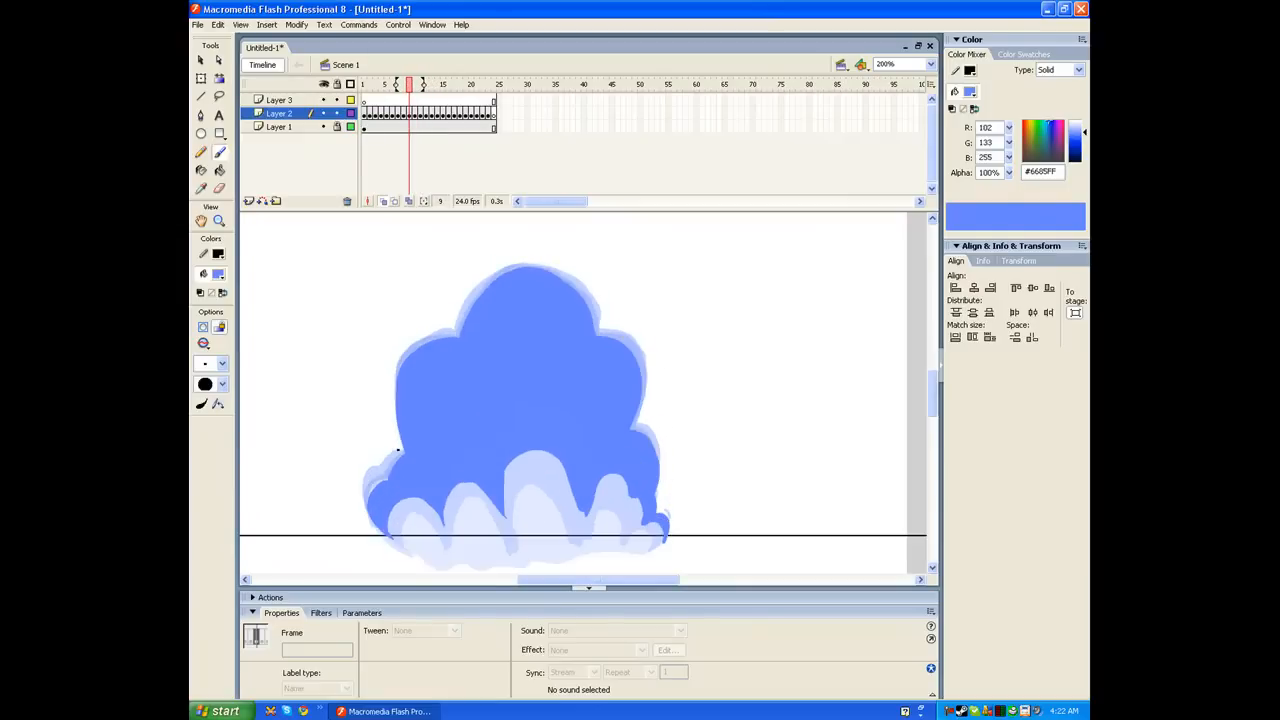
key(.)
key(.)
key(.)
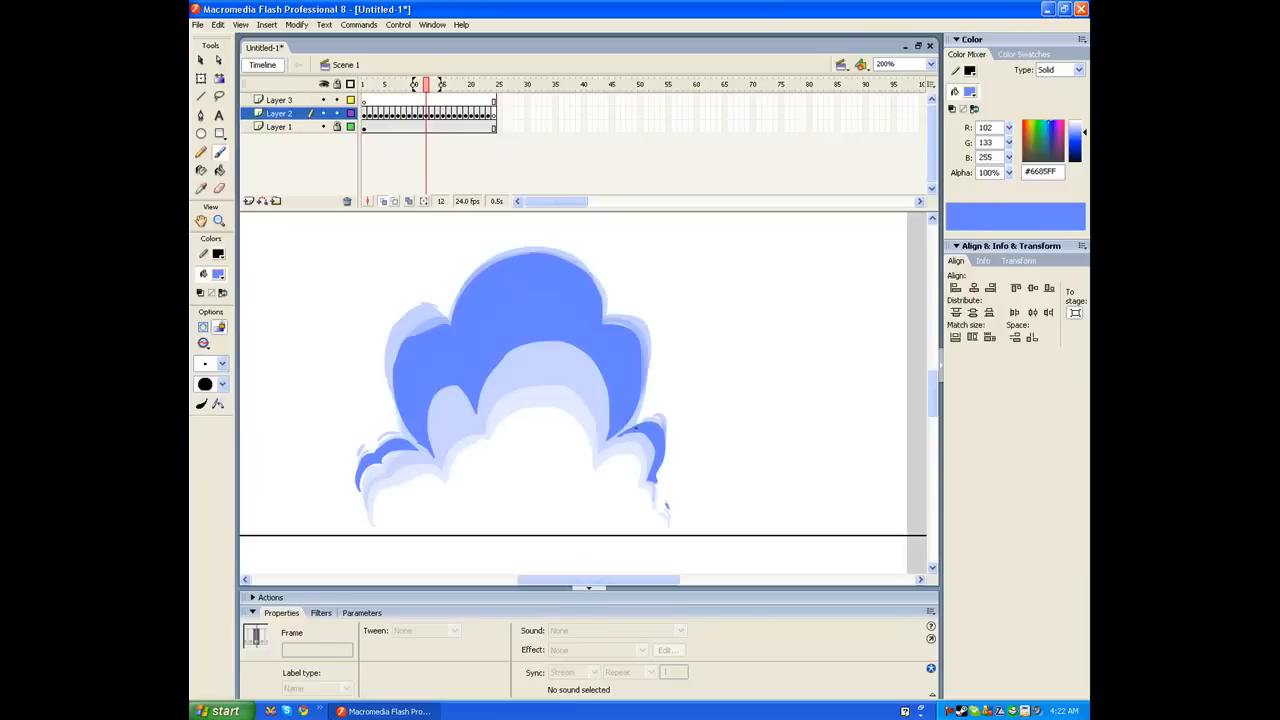
key(period)
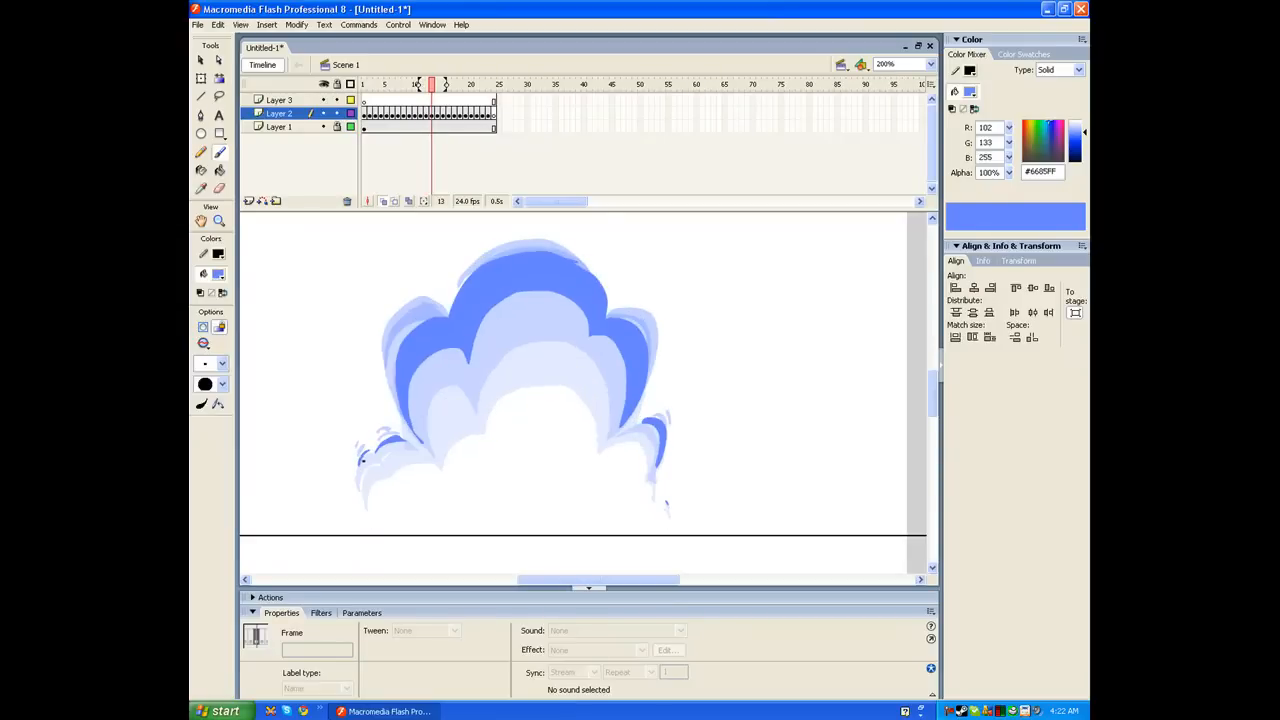
Step through frames 13 to 24 to examine how the splash breaks into shrinking fragments and disappears.
click(374, 452)
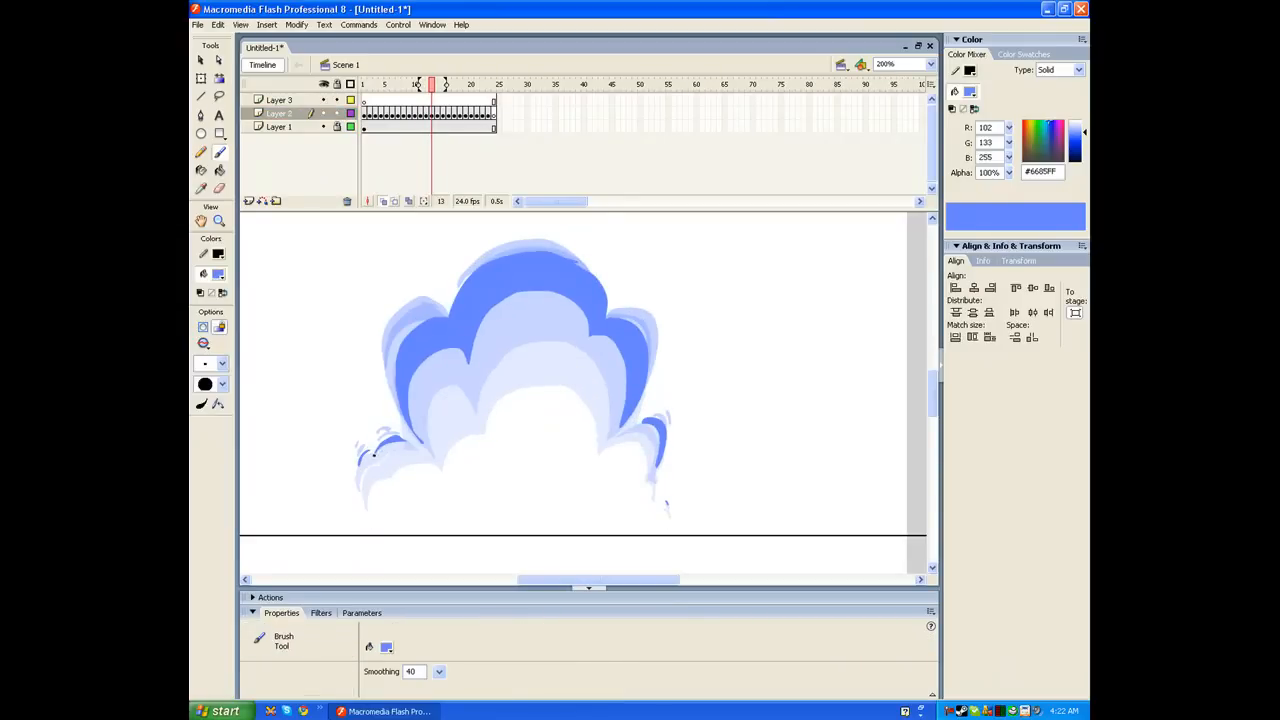
key(period)
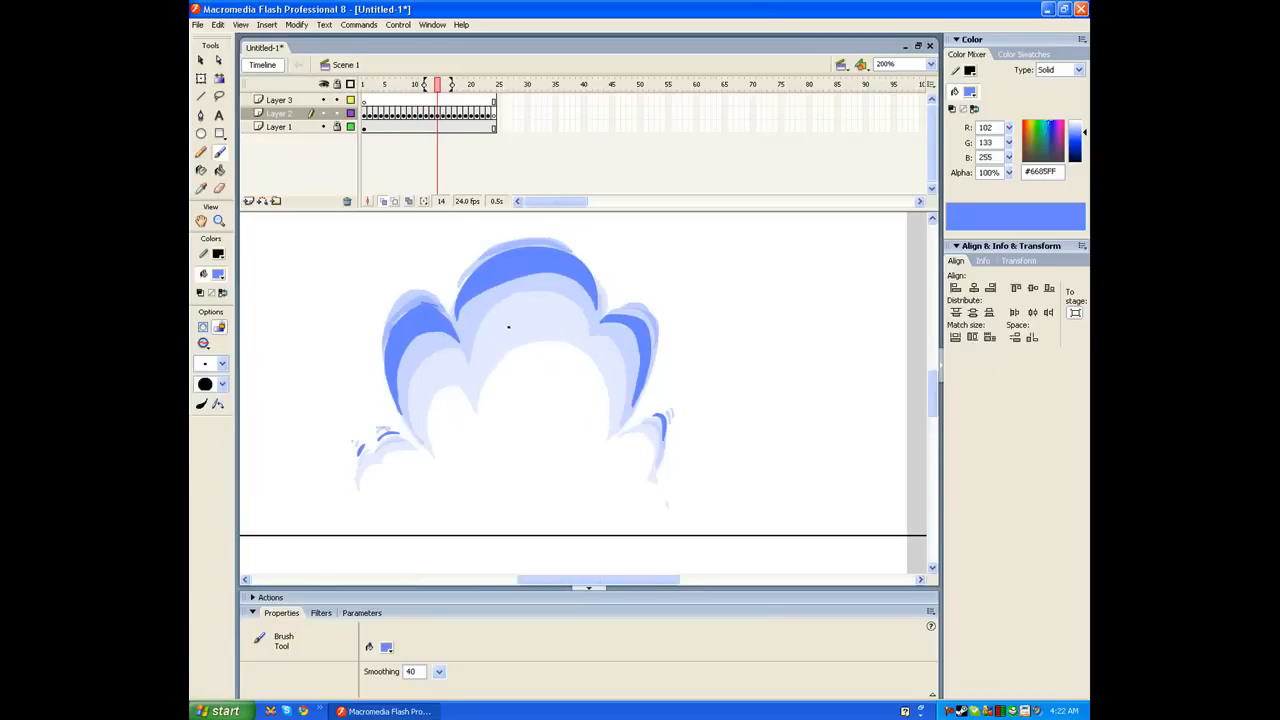
key(period)
key(period)
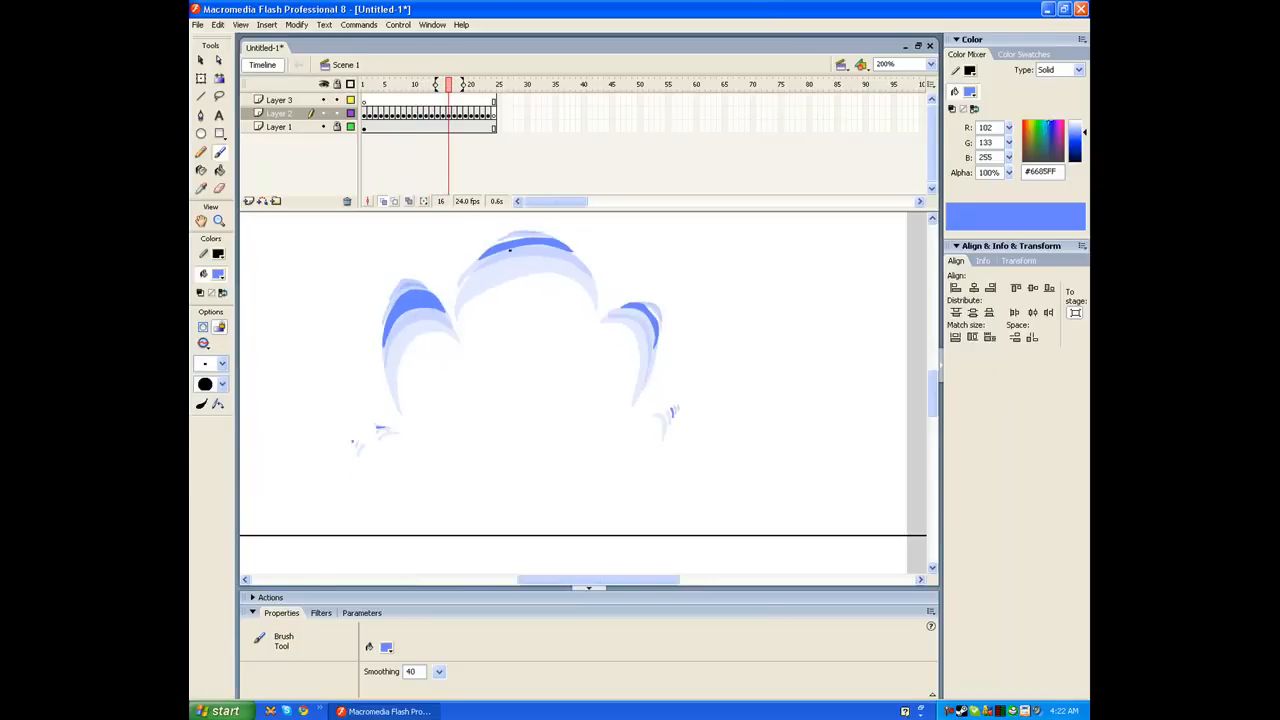
key(period)
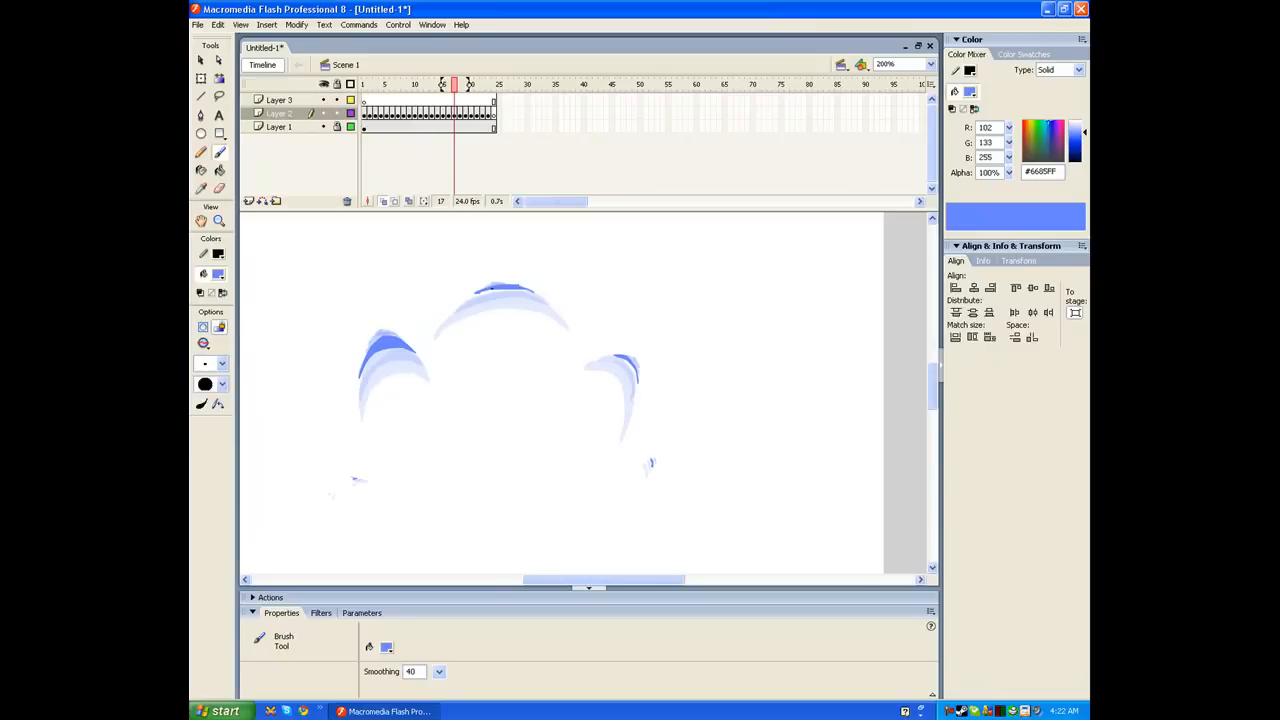
key(period)
key(period)
key(period)
key(period)
key(period)
key(period)
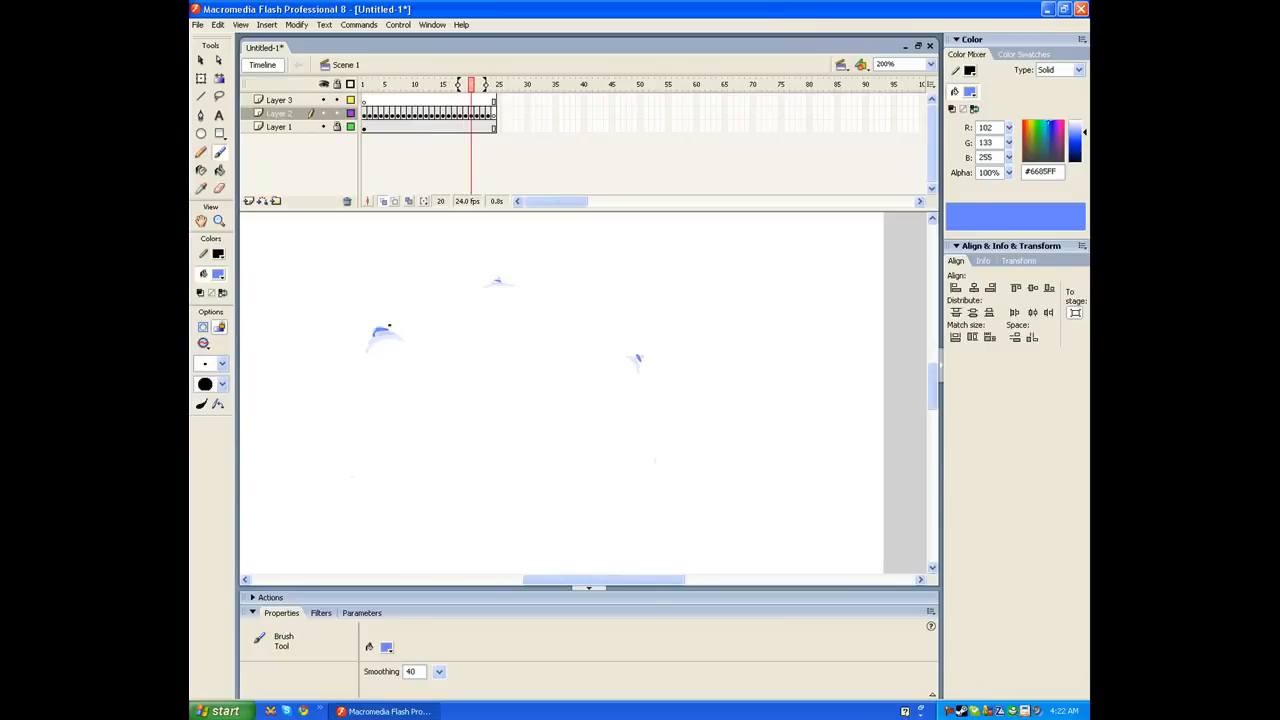
key(period)
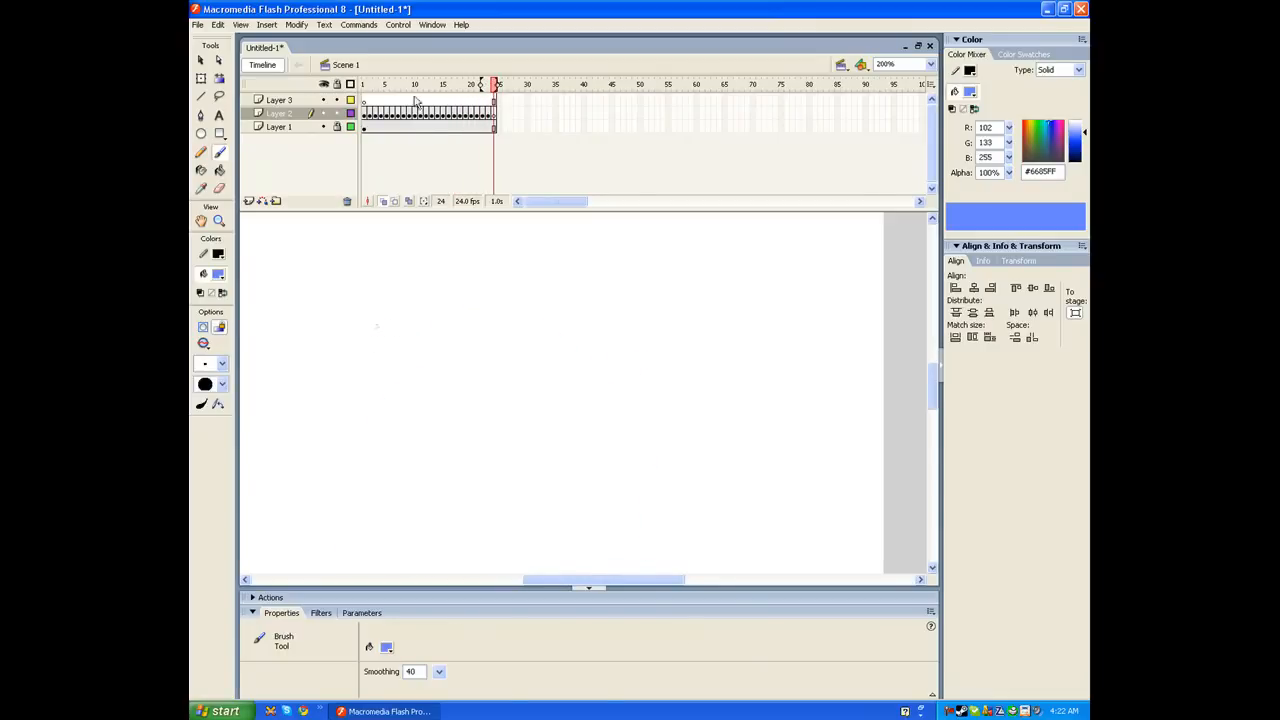
Select frames 9 and 10 on Layers 2 and 3, and play the finished splash as a test movie.
mouse_move(410, 101)
mouse_down()
mouse_move(444, 115)
mouse_move(415, 119)
mouse_up()
key(ctrl+Return)
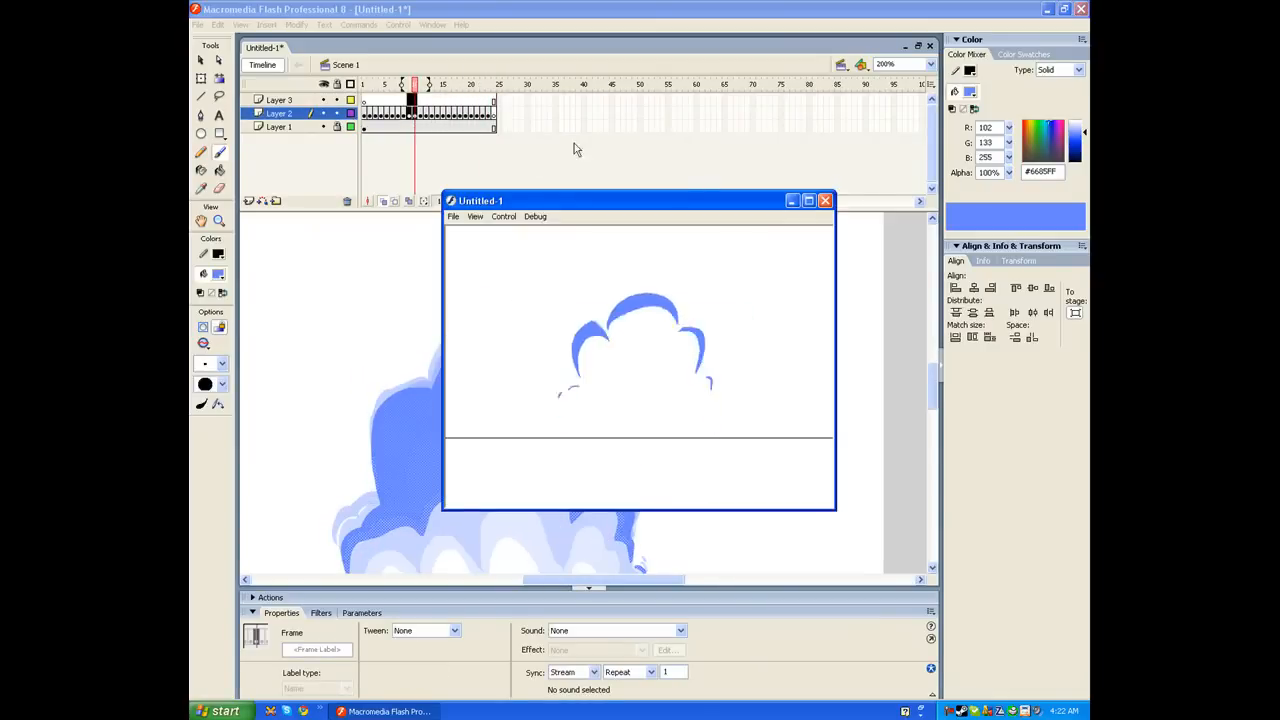